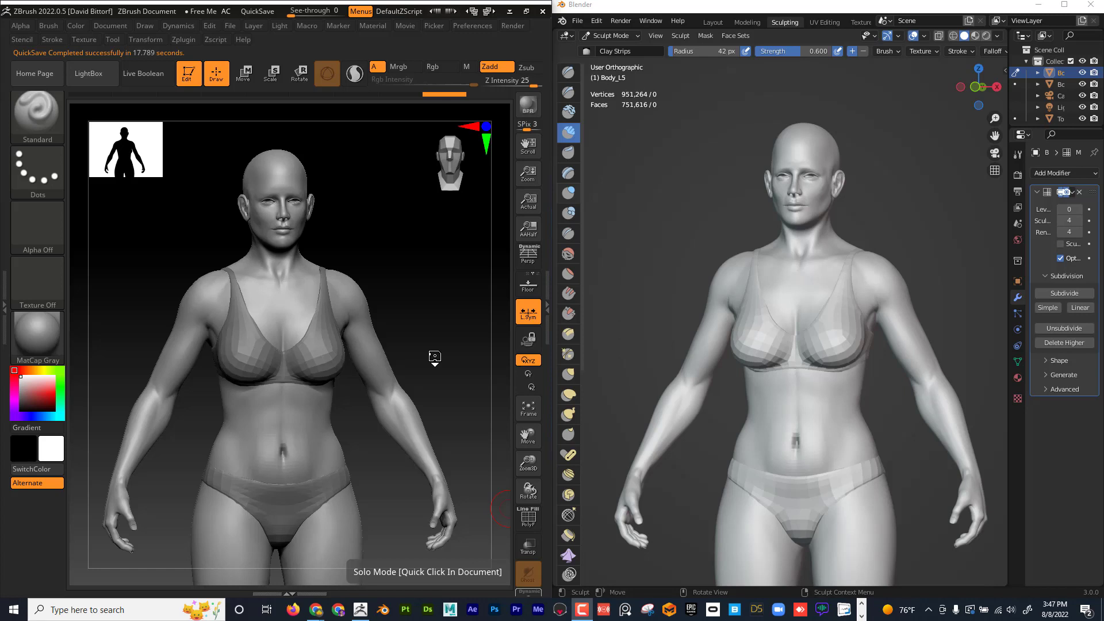
# - Enlarge ZBrush to fill the screen and turn on perspective distortion for the female figure
pyautogui.click(526, 12)
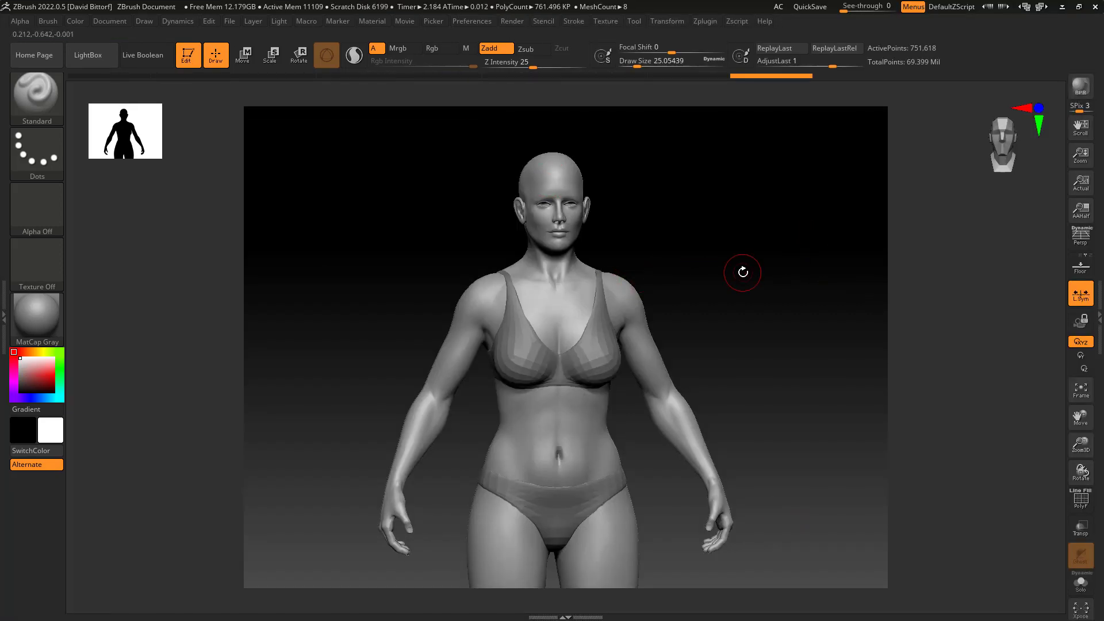
pyautogui.moveTo(736, 353); pyautogui.dragTo(742, 342)
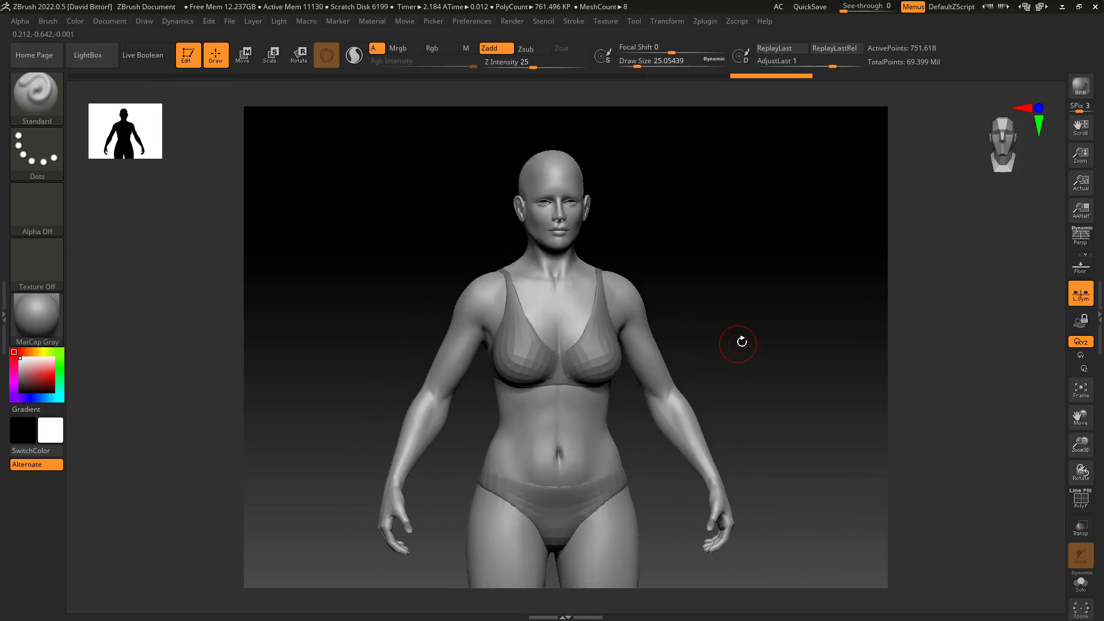
pyautogui.moveTo(713, 292)
pyautogui.mouseDown()
pyautogui.moveTo(801, 323)
pyautogui.moveTo(658, 316)
pyautogui.moveTo(744, 333)
pyautogui.moveTo(743, 414)
pyautogui.moveTo(714, 328)
pyautogui.moveTo(720, 424)
pyautogui.moveTo(732, 353)
pyautogui.moveTo(688, 358)
pyautogui.moveTo(759, 355)
pyautogui.moveTo(740, 358)
pyautogui.moveTo(747, 368)
pyautogui.moveTo(745, 344)
pyautogui.moveTo(712, 322)
pyautogui.moveTo(708, 300)
pyautogui.mouseUp()
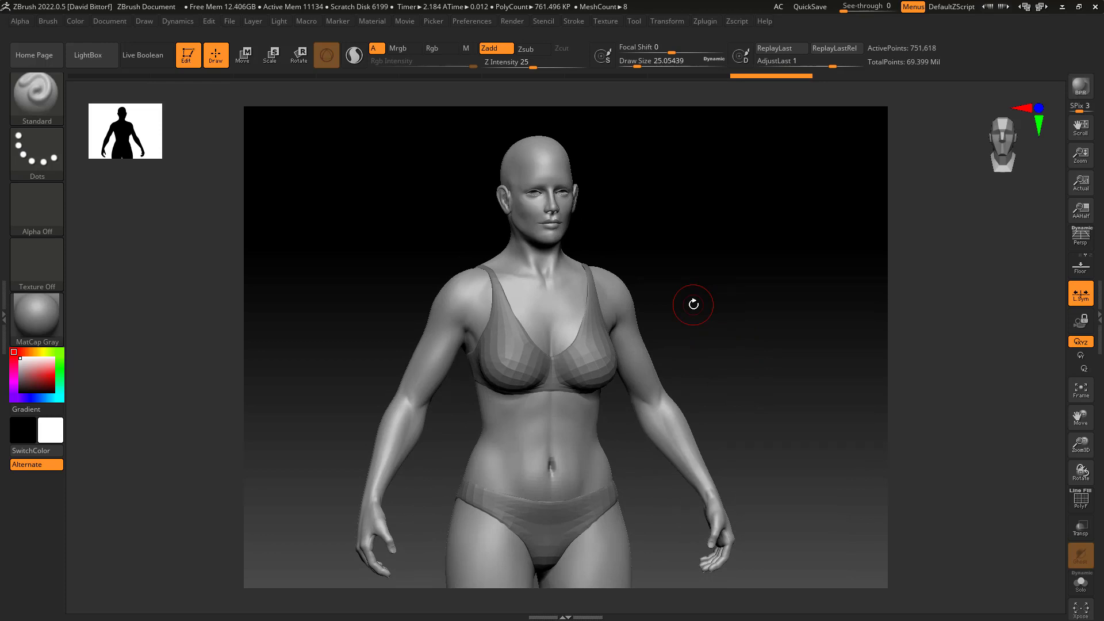
pyautogui.click(1085, 243)
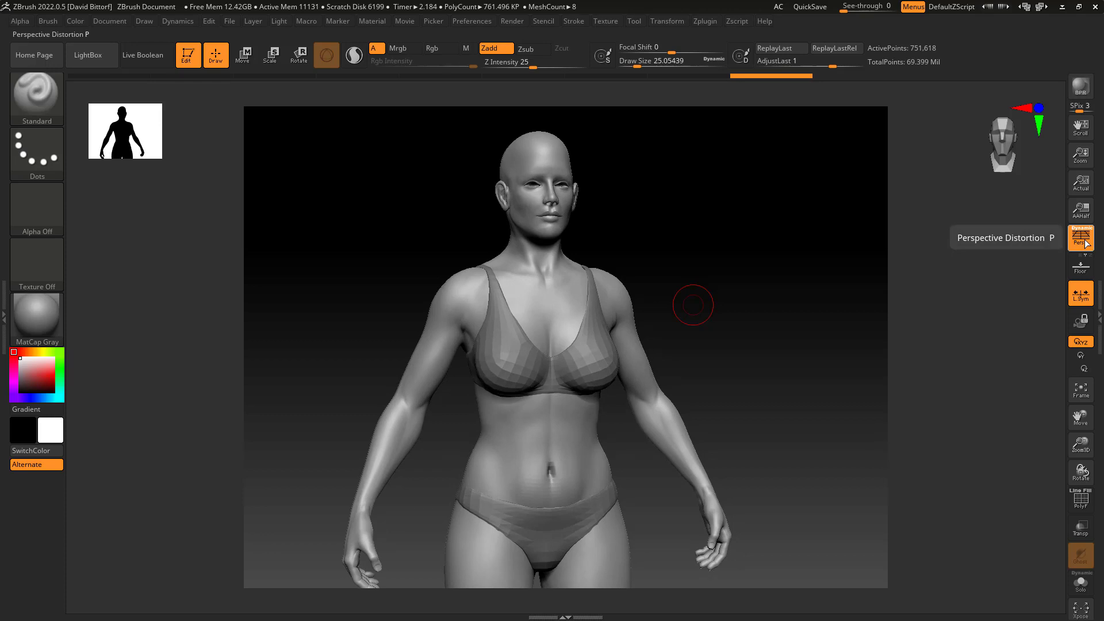
pyautogui.moveTo(751, 397); pyautogui.dragTo(764, 446)
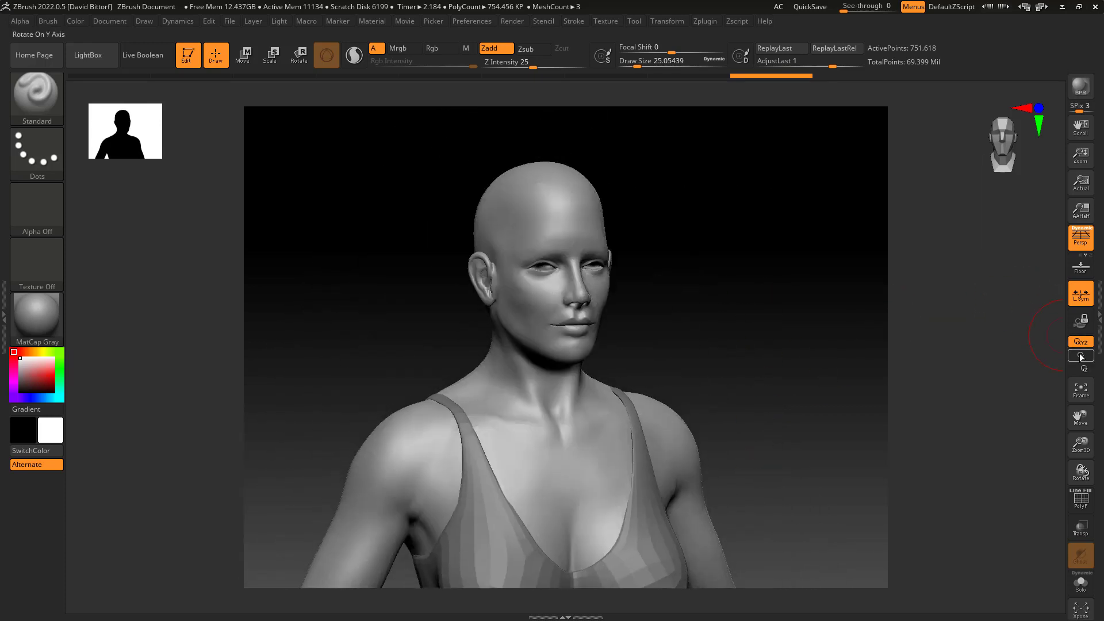
# - Open the body's geometry settings and lower its subdivision level to 1
pyautogui.click(1099, 316)
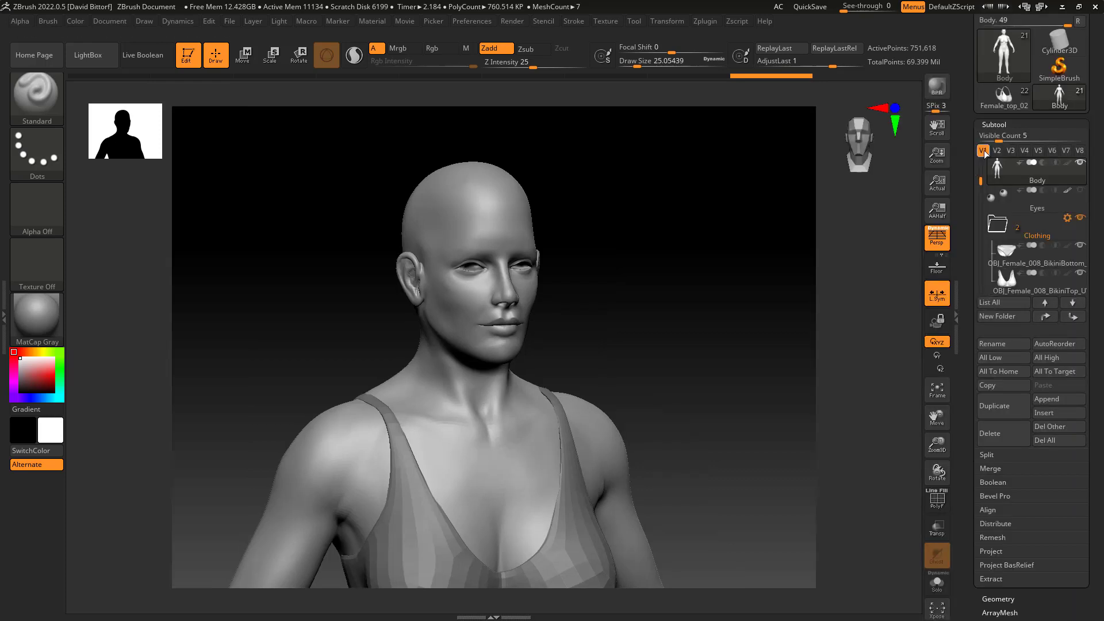
pyautogui.click(994, 124)
pyautogui.click(997, 138)
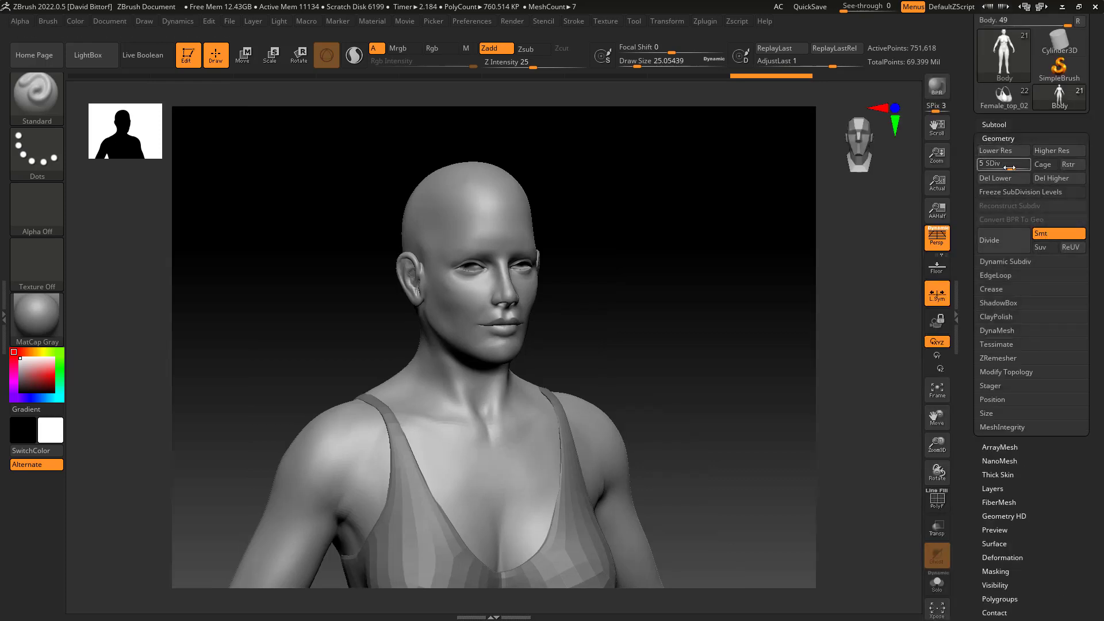
pyautogui.hotkey('shift', 'd')
pyautogui.hotkey('shift', 'd')
pyautogui.hotkey('shift', 'd')
pyautogui.hotkey('shift', 'd')
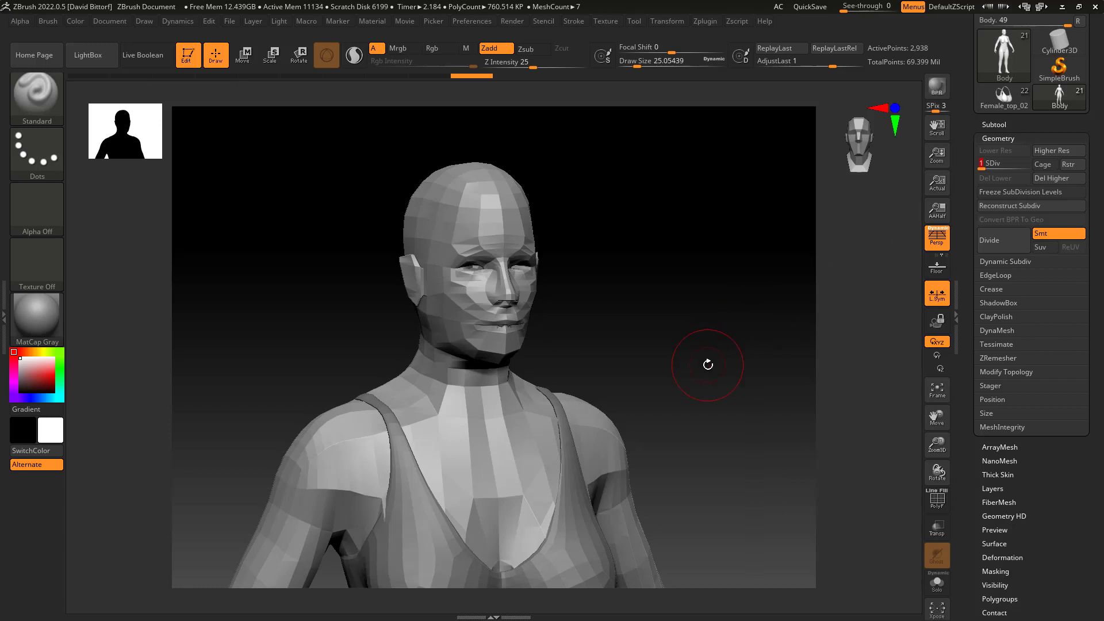
# - Raise the body's subdivision level to 5, and continue up to level 7
pyautogui.moveTo(708, 365); pyautogui.dragTo(628, 323)
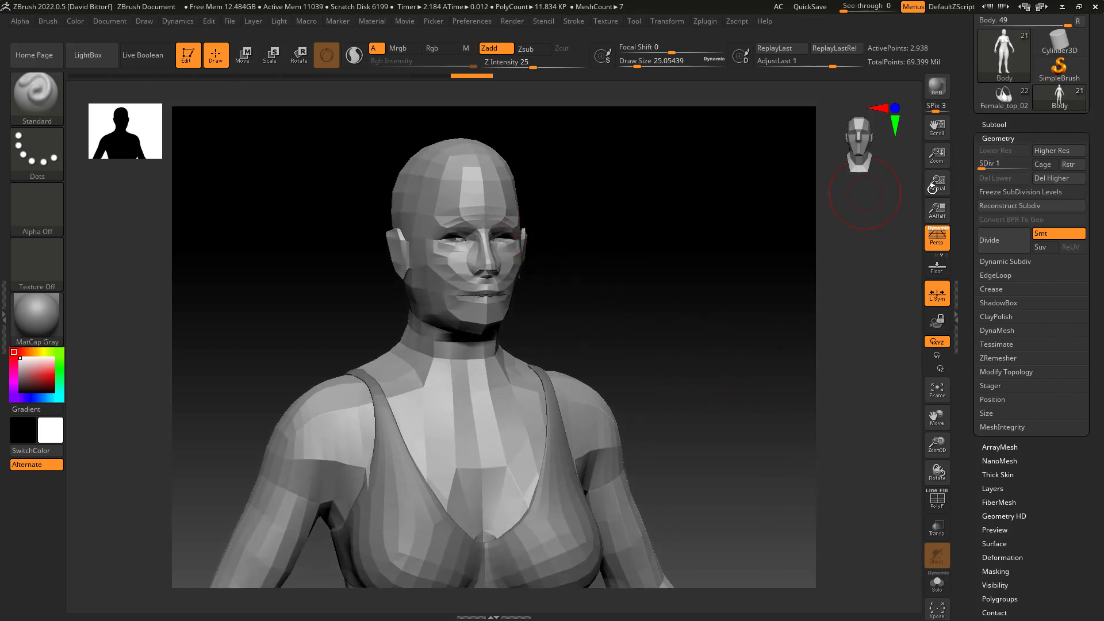
pyautogui.moveTo(987, 169); pyautogui.dragTo(1011, 168)
pyautogui.moveTo(643, 286); pyautogui.dragTo(884, 216)
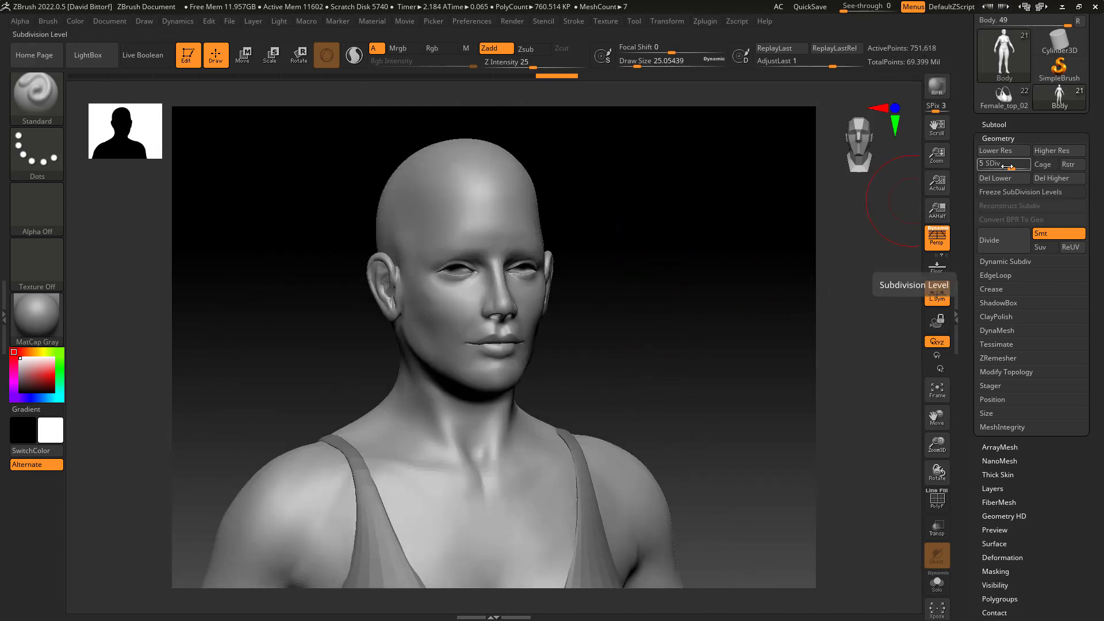
pyautogui.moveTo(1007, 167); pyautogui.dragTo(1026, 167)
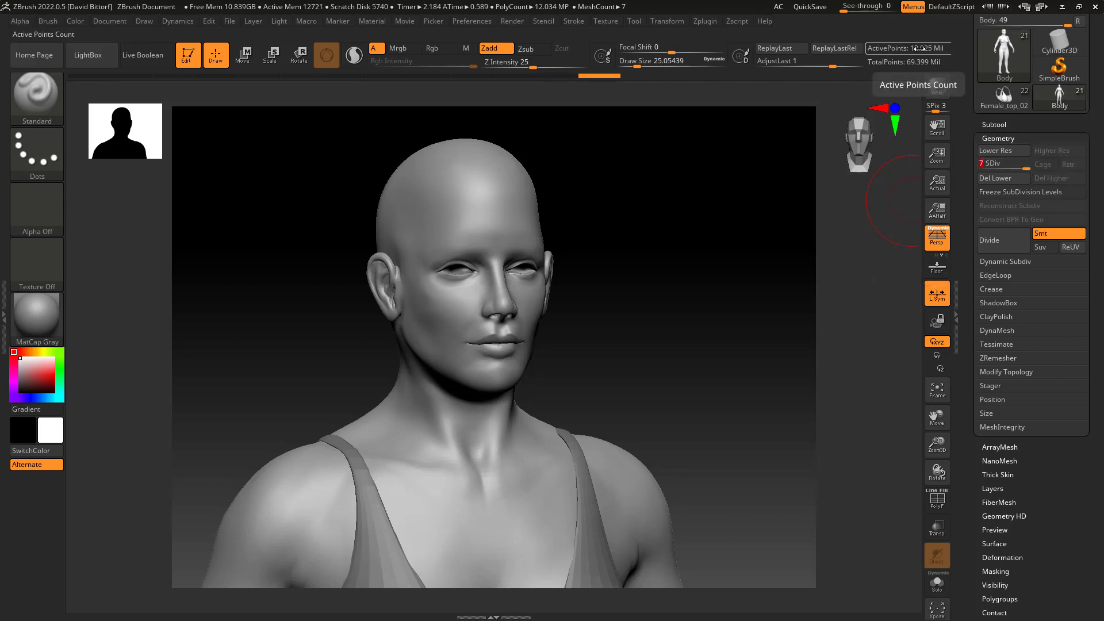
# - Lower the body's subdivision level to 1, raise it to 3, and select the DamStandard brush
pyautogui.click(988, 169)
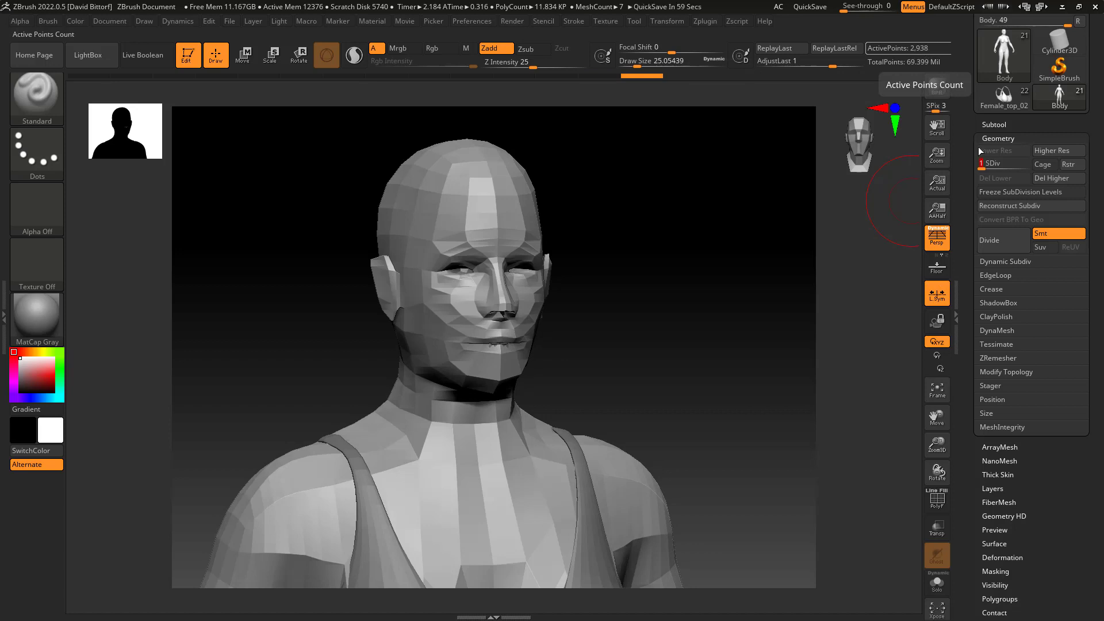
pyautogui.click(994, 168)
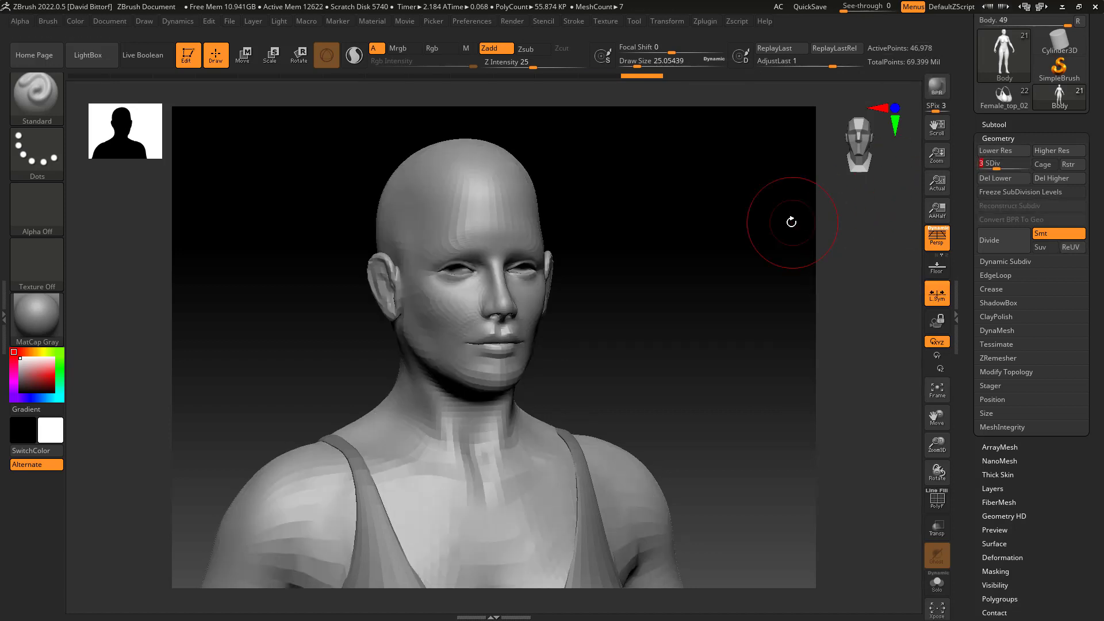
pyautogui.click(46, 101)
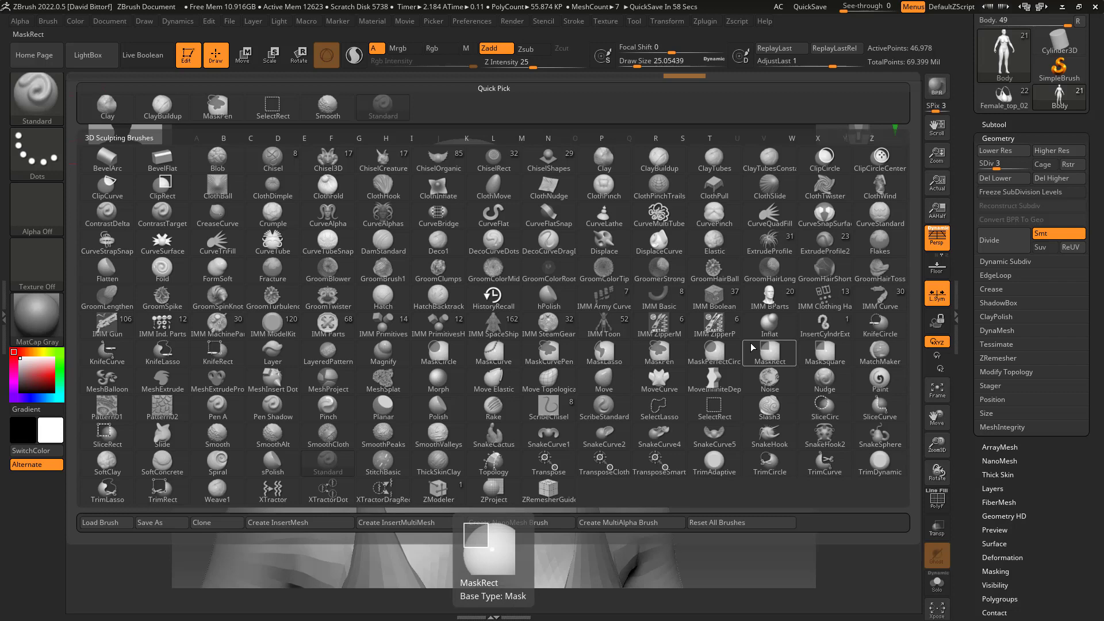
pyautogui.press('d')
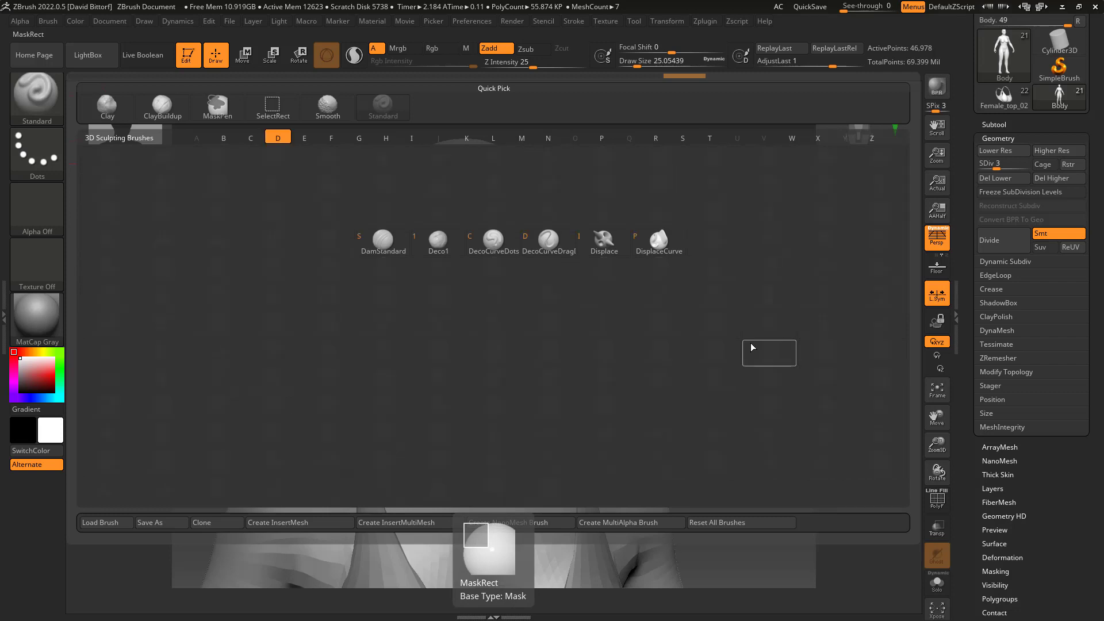
pyautogui.click(395, 241)
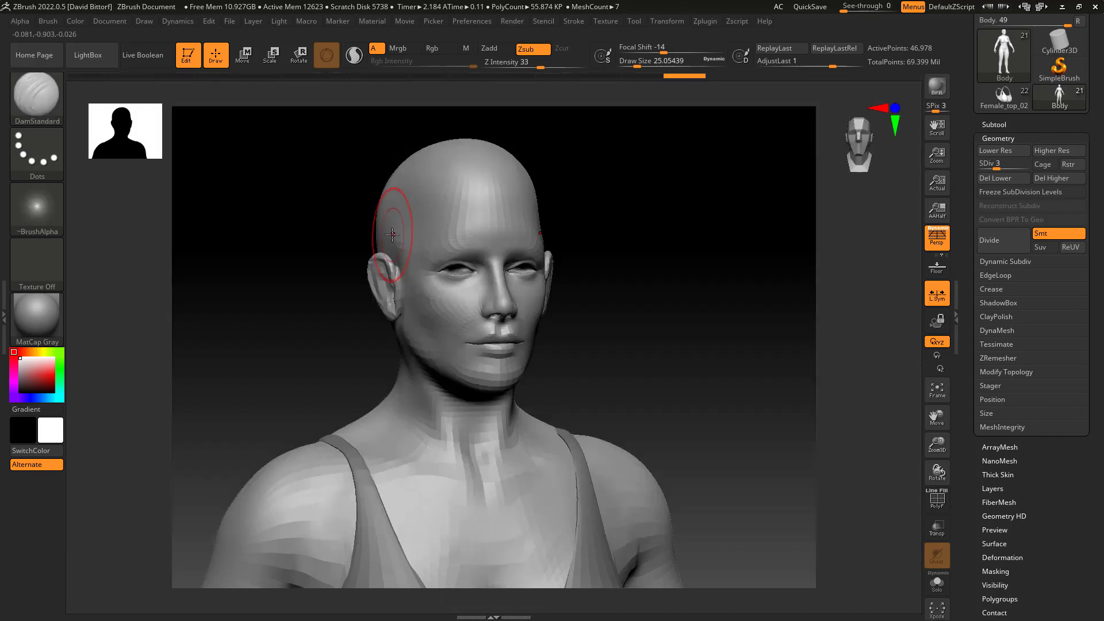
# - Reduce the draw size to about 4.3 and carve symmetrical grooves across the forehead at subdivision level 3
pyautogui.press('alt')
pyautogui.keyDown('alt'); pyautogui.moveTo(645, 335); pyautogui.dragTo(501, 247); pyautogui.keyUp('alt')
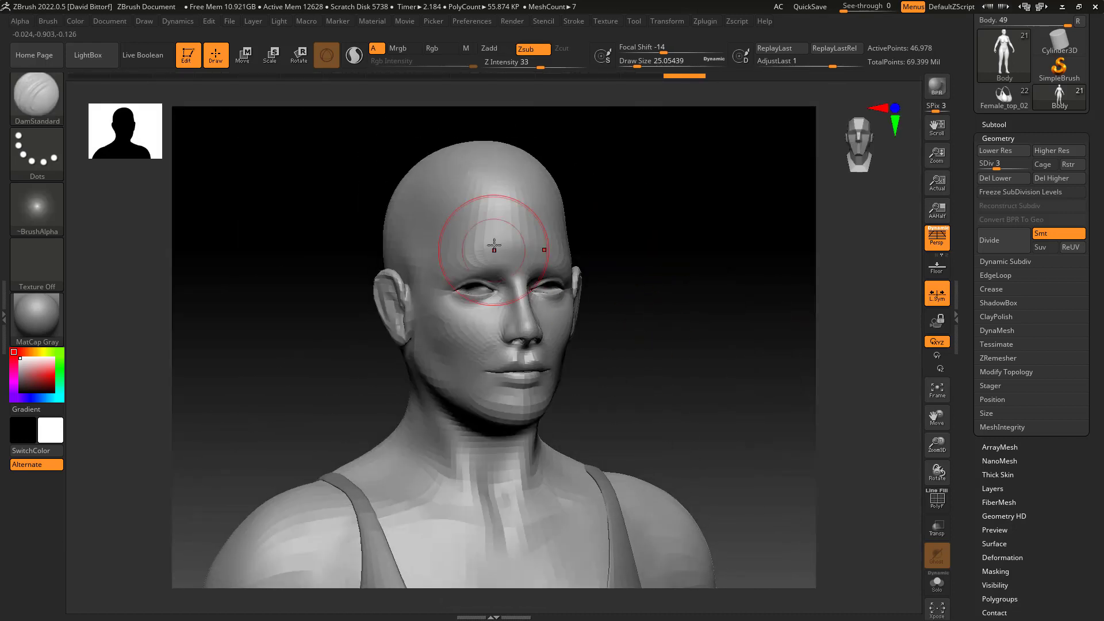
pyautogui.keyDown('alt'); pyautogui.moveTo(658, 259); pyautogui.dragTo(671, 361); pyautogui.keyUp('alt')
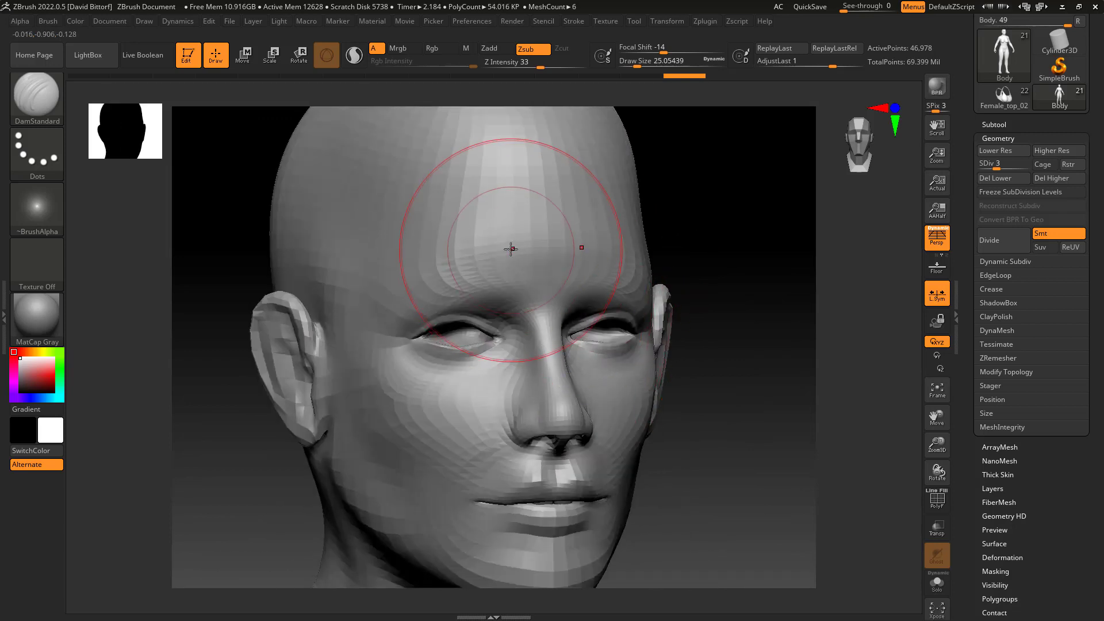
pyautogui.press('space')
pyautogui.moveTo(511, 246); pyautogui.dragTo(508, 246)
pyautogui.moveTo(431, 237); pyautogui.dragTo(544, 221)
pyautogui.moveTo(537, 166); pyautogui.dragTo(337, 177)
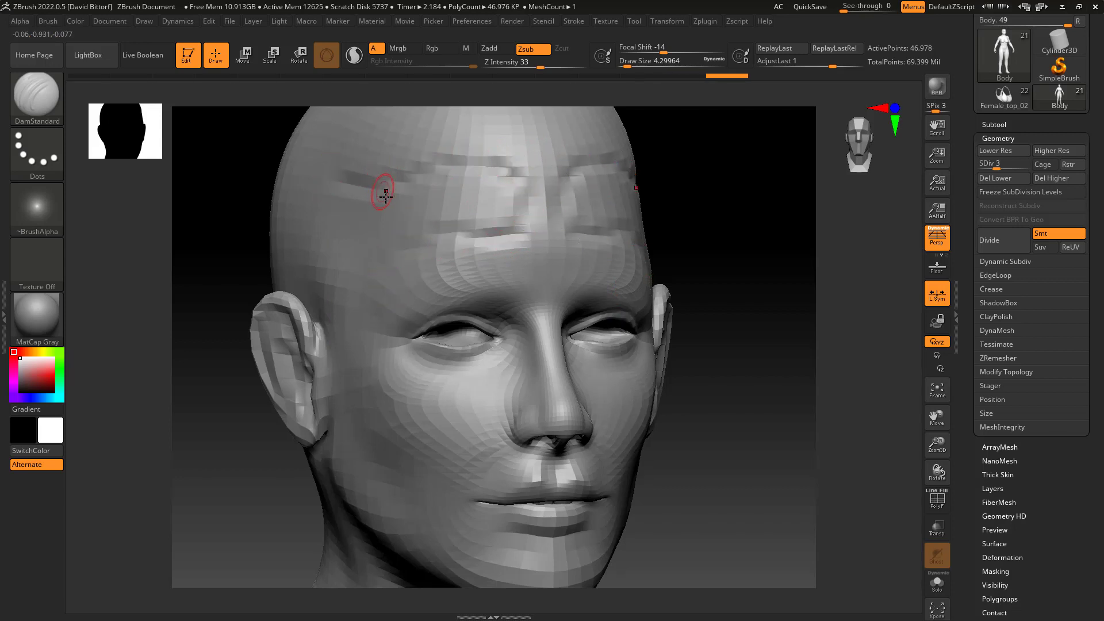
# - Undo the forehead grooves, stepping back and forth through the stroke history
pyautogui.hotkey('ctrl', 'z')
pyautogui.hotkey('ctrl', 'z')
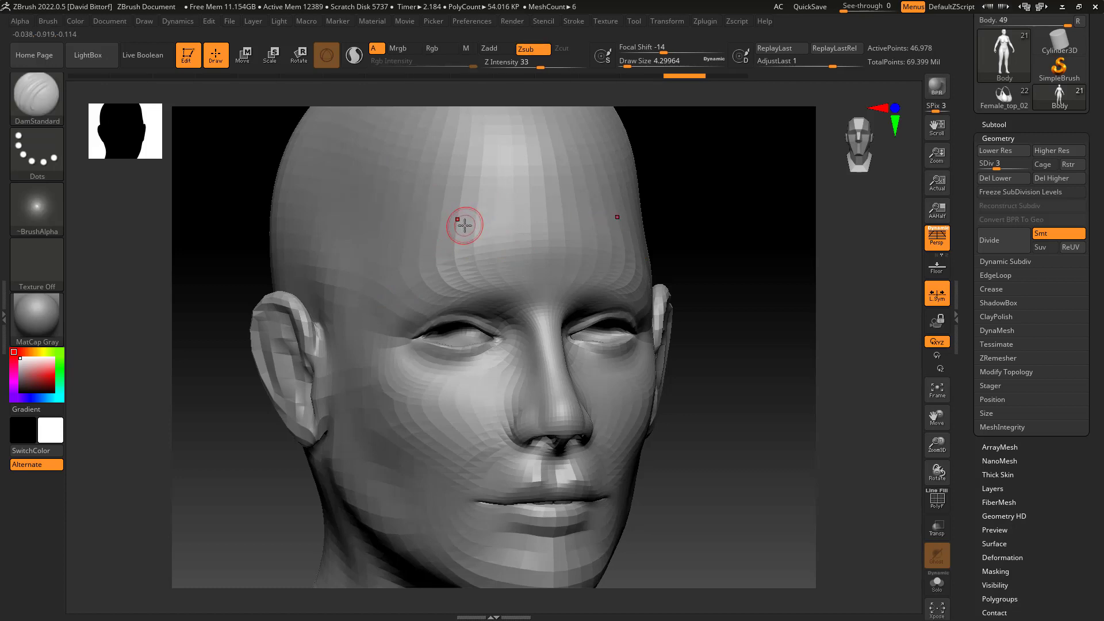
pyautogui.hotkey('ctrl', 'shift', 'z')
pyautogui.hotkey('ctrl', 'shift', 'z')
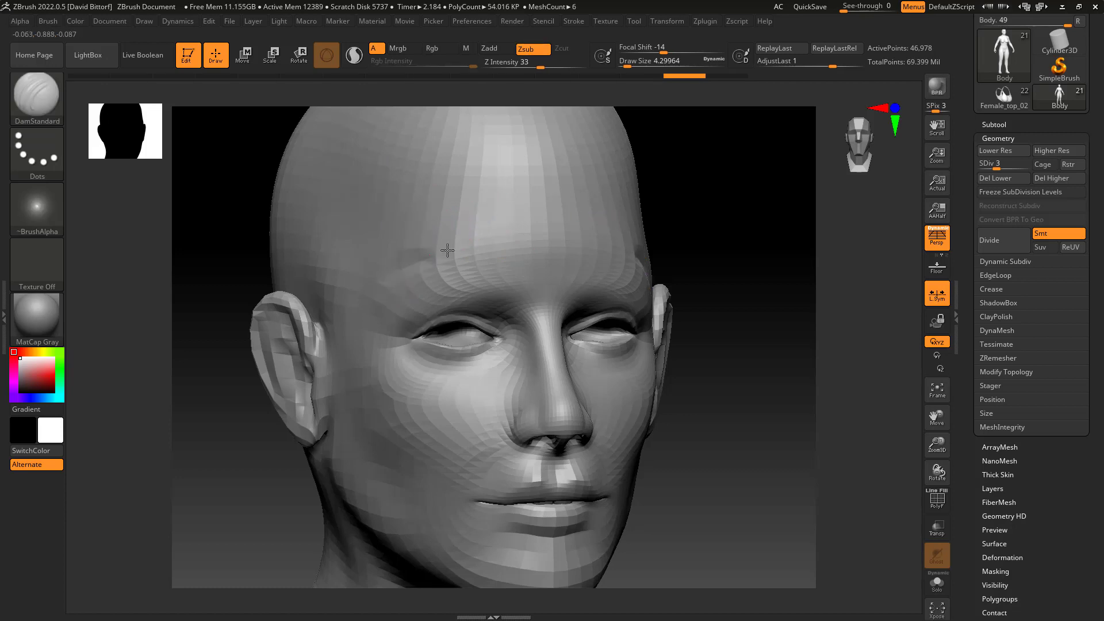
pyautogui.hotkey('ctrl', 'z')
pyautogui.hotkey('ctrl', 'z')
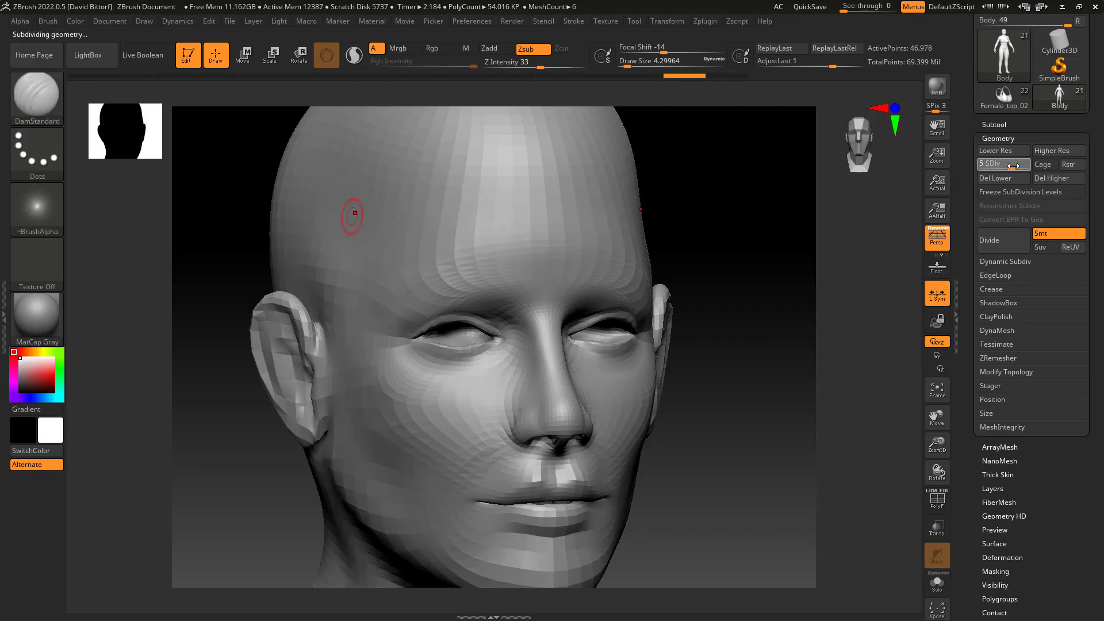
# - Carve a curved groove on the forehead at subdivision level 5, and undo it
pyautogui.moveTo(397, 268)
pyautogui.mouseDown()
pyautogui.moveTo(457, 256)
pyautogui.moveTo(500, 202)
pyautogui.moveTo(373, 178)
pyautogui.mouseUp()
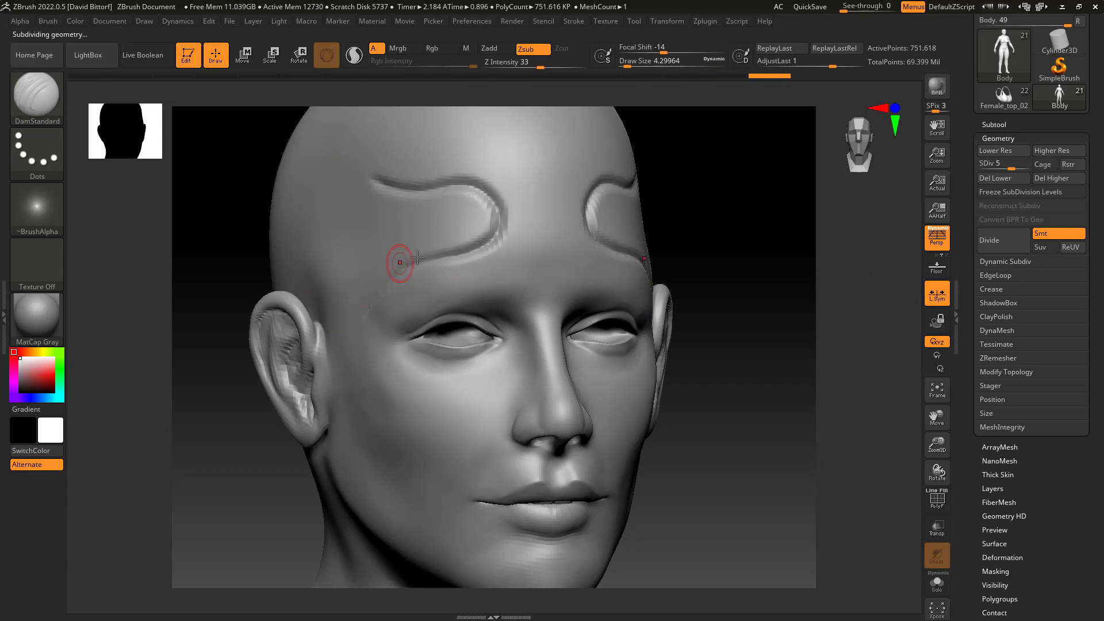
pyautogui.hotkey('ctrl', 'z')
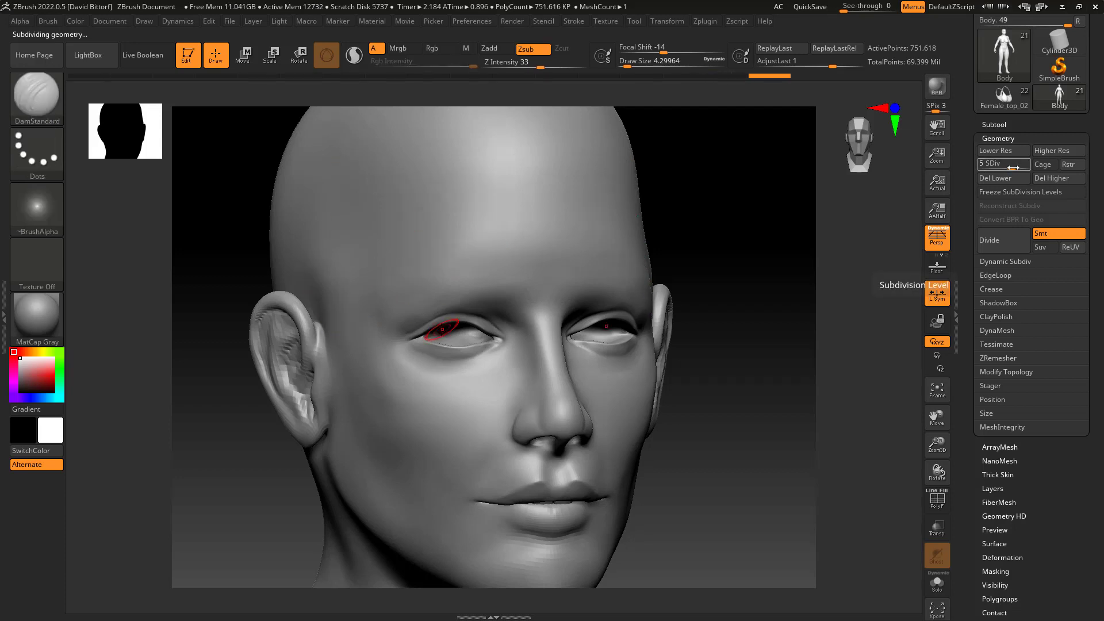
# - Raise the subdivision level to 6, try a curved groove on the forehead, and undo the stroke
pyautogui.moveTo(1013, 167); pyautogui.dragTo(1024, 167)
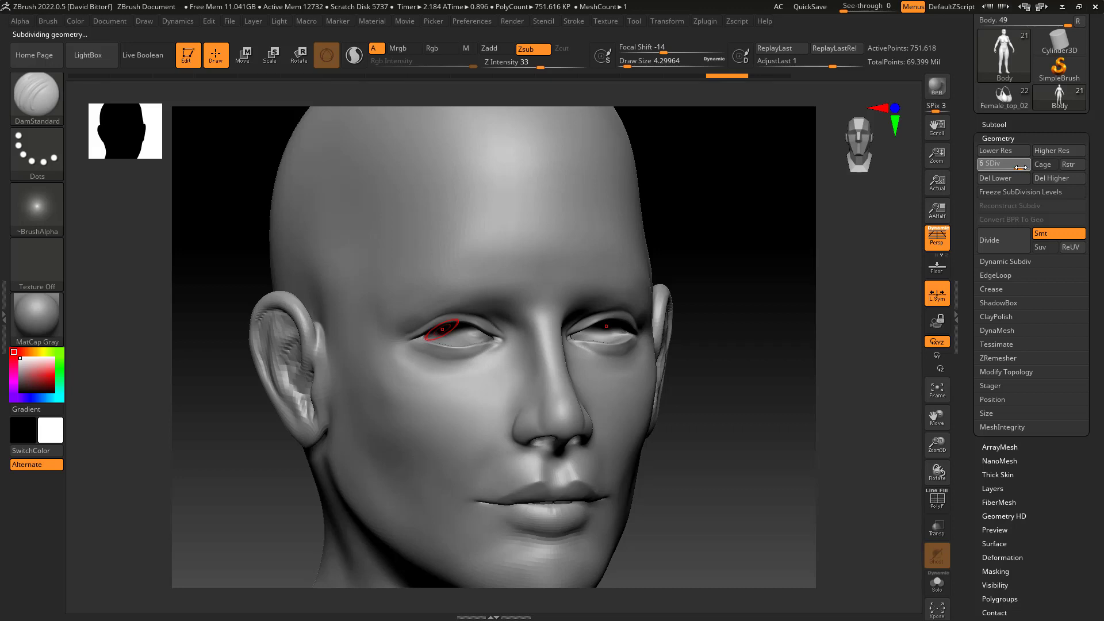
pyautogui.moveTo(382, 291)
pyautogui.mouseDown()
pyautogui.moveTo(472, 213)
pyautogui.moveTo(377, 183)
pyautogui.mouseUp()
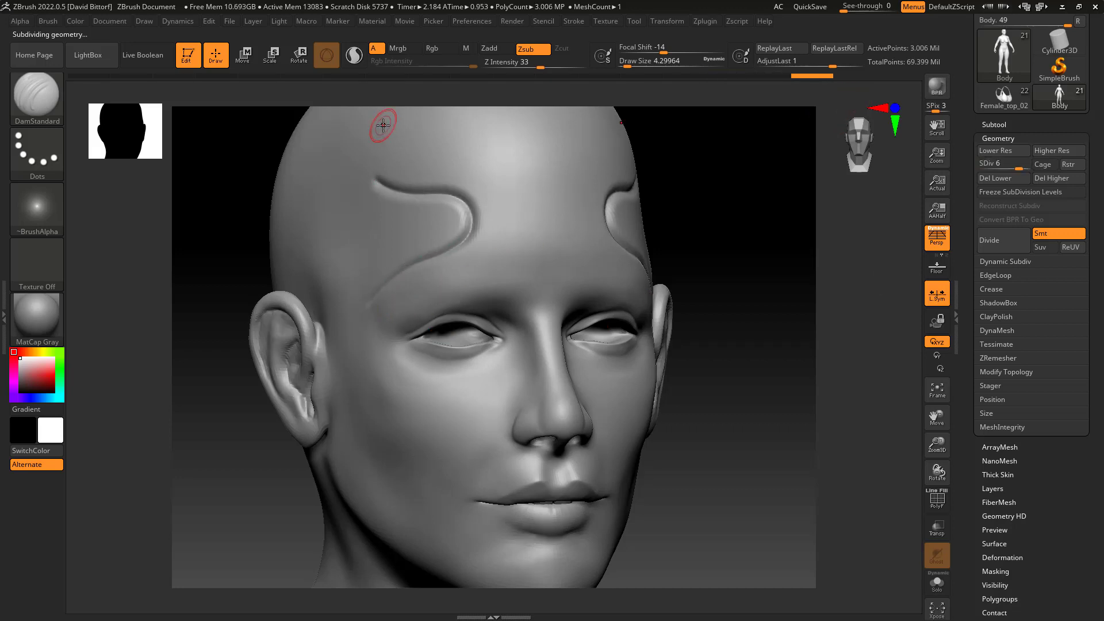
pyautogui.hotkey('ctrl', 'z')
# - Smooth the skin beside the outer corner of the eye
pyautogui.moveTo(667, 264); pyautogui.dragTo(713, 259)
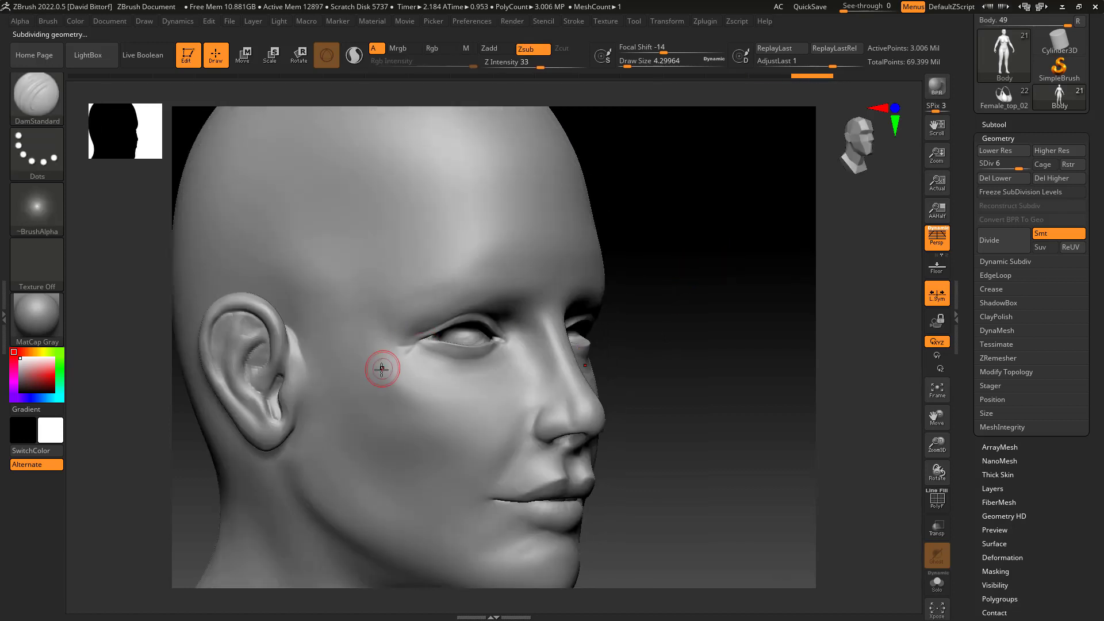
pyautogui.moveTo(654, 353)
pyautogui.mouseDown()
pyautogui.moveTo(454, 353)
pyautogui.moveTo(493, 357)
pyautogui.mouseUp()
pyautogui.press('shift')
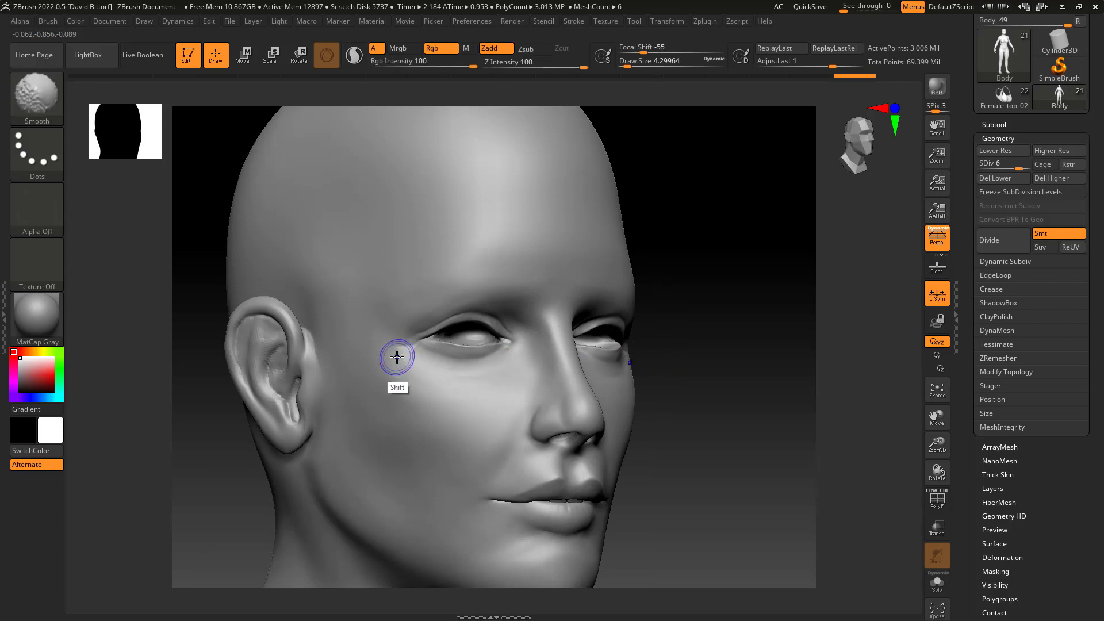
pyautogui.moveTo(644, 365)
pyautogui.keyDown('alt'); pyautogui.mouseDown()
pyautogui.moveTo(675, 367)
pyautogui.moveTo(677, 350)
pyautogui.moveTo(648, 308)
pyautogui.mouseUp(); pyautogui.keyUp('alt')
# - Build up the brow with the ClayBuildup brush at a draw size of about 12.9, and smooth the strokes
pyautogui.click(42, 105)
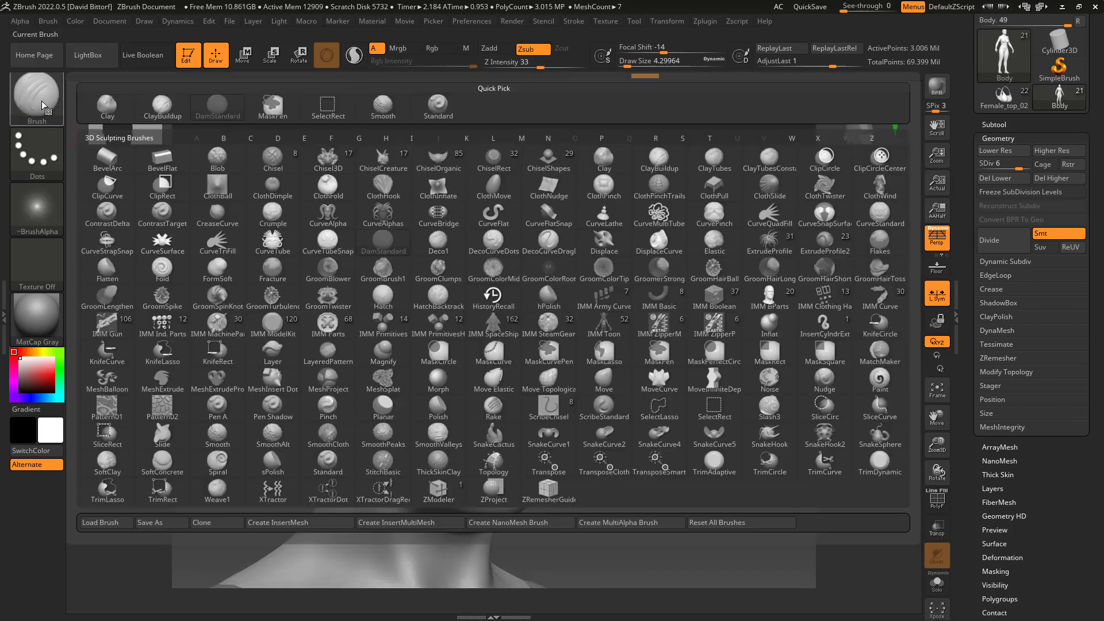
pyautogui.click(162, 107)
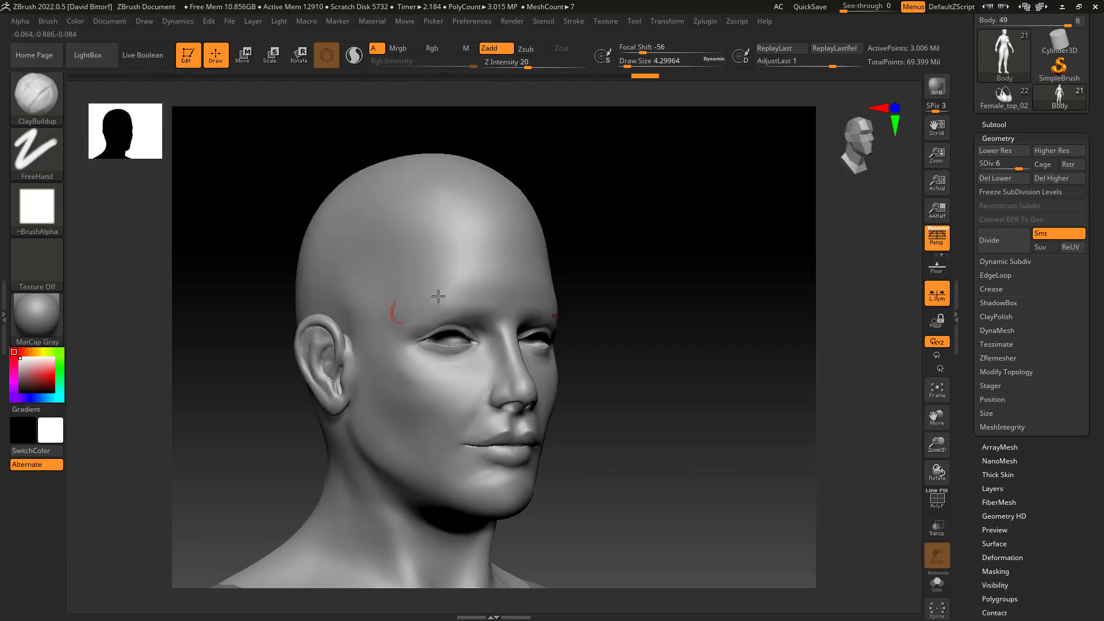
pyautogui.press('space')
pyautogui.moveTo(419, 301)
pyautogui.mouseDown()
pyautogui.moveTo(470, 298)
pyautogui.moveTo(441, 294)
pyautogui.mouseUp()
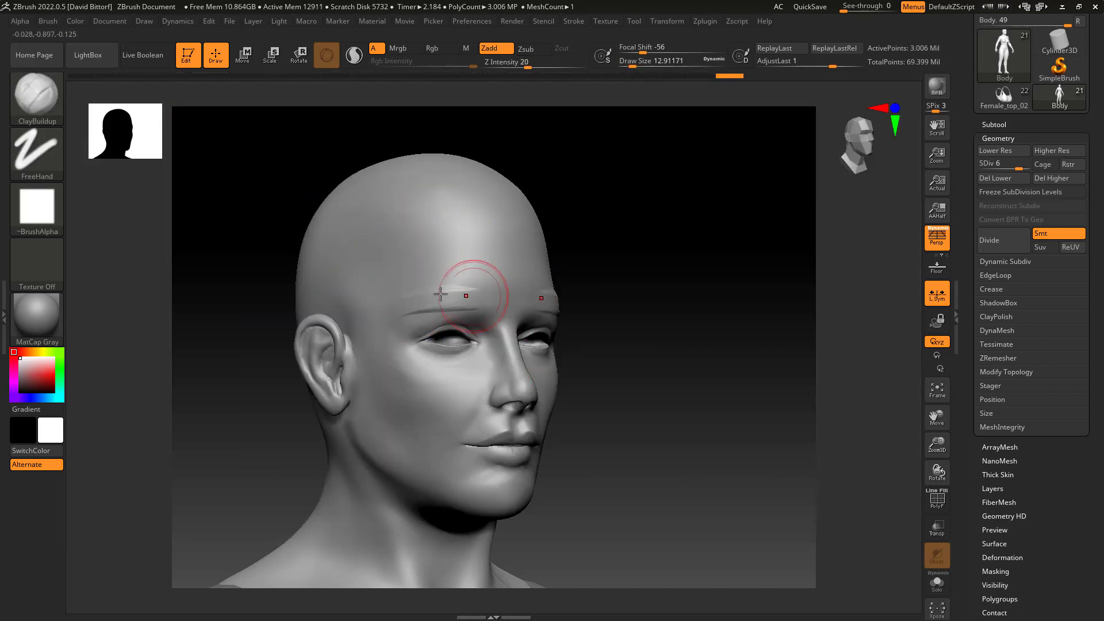
pyautogui.press('shift')
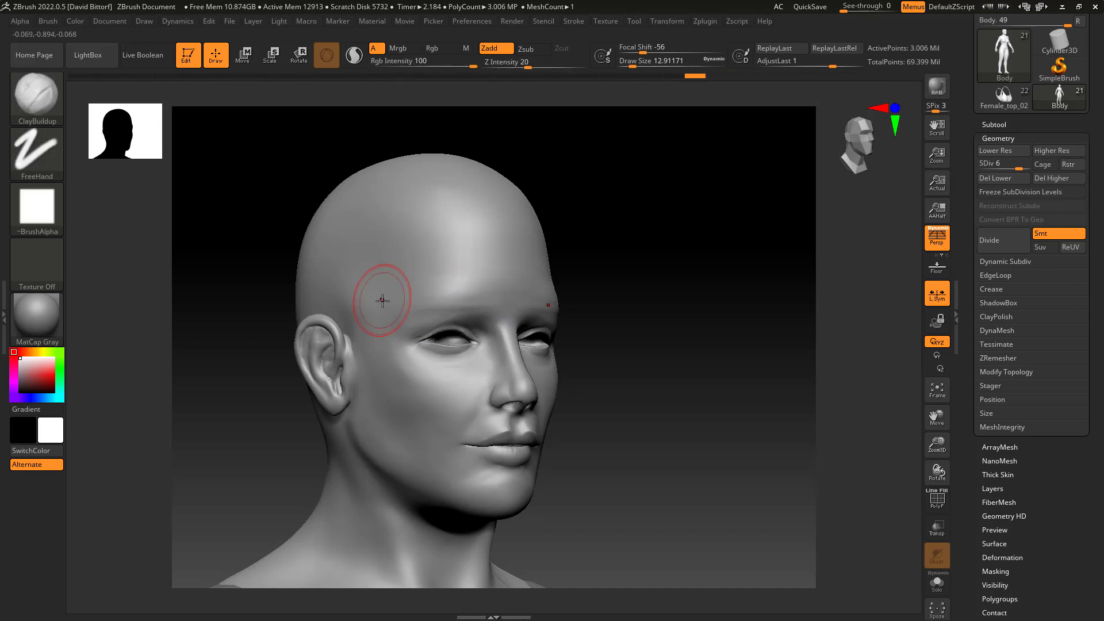
pyautogui.moveTo(626, 371)
pyautogui.keyDown('alt'); pyautogui.mouseDown()
pyautogui.moveTo(541, 215)
pyautogui.moveTo(621, 308)
pyautogui.moveTo(633, 336)
pyautogui.moveTo(614, 343)
pyautogui.moveTo(622, 340)
pyautogui.mouseUp(); pyautogui.keyUp('alt')
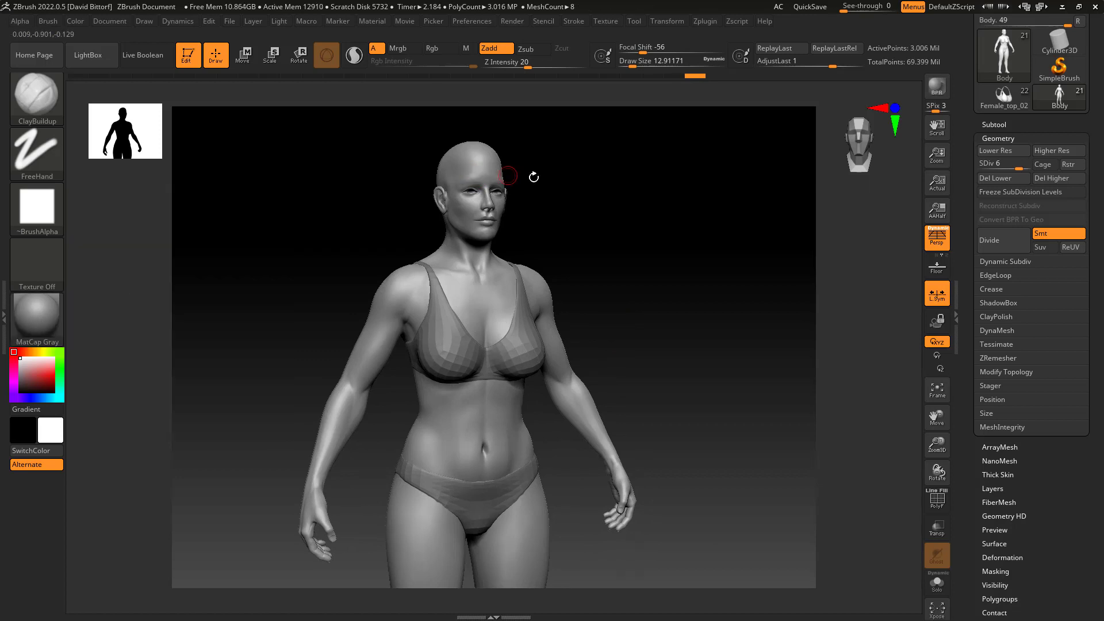
pyautogui.scroll(10, 587, 251)
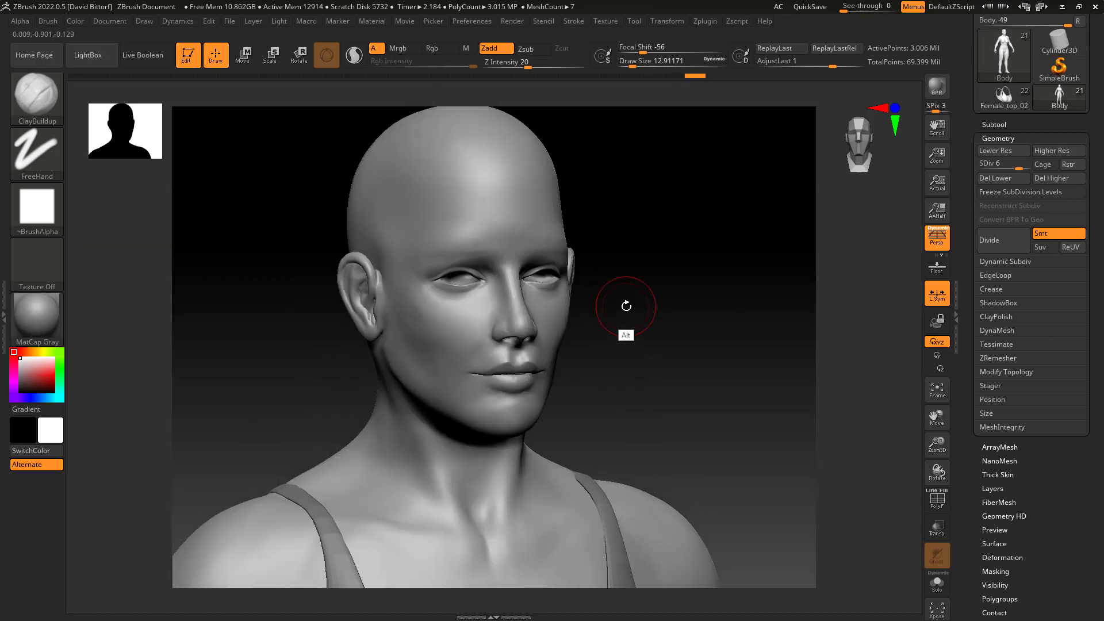
pyautogui.moveTo(626, 305); pyautogui.dragTo(629, 324)
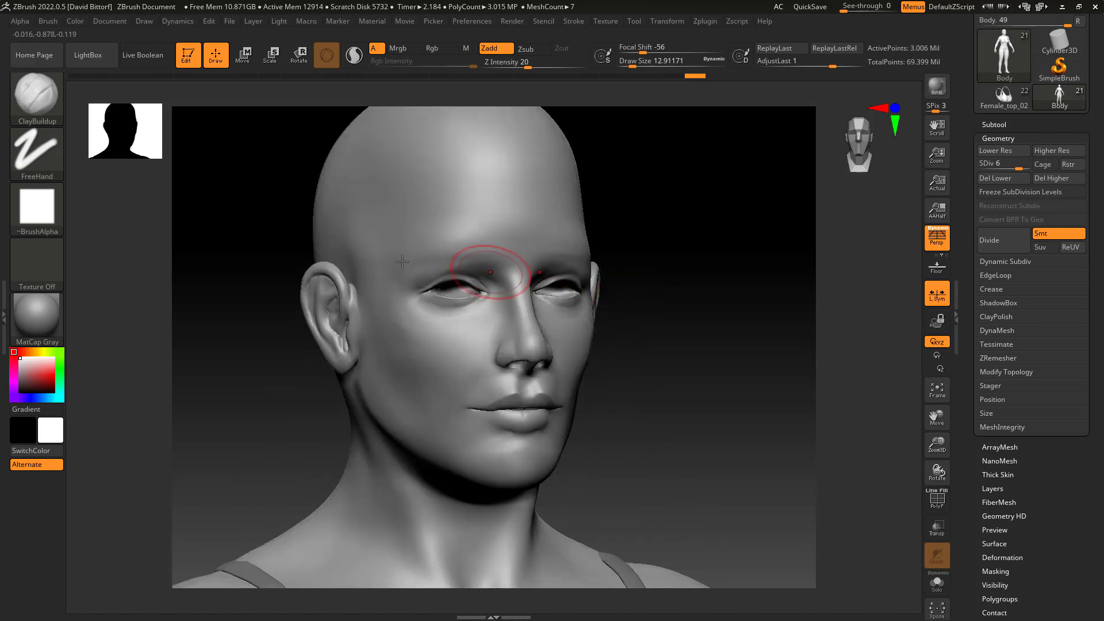
# - Lower the body's subdivision level to 5
pyautogui.click(37, 95)
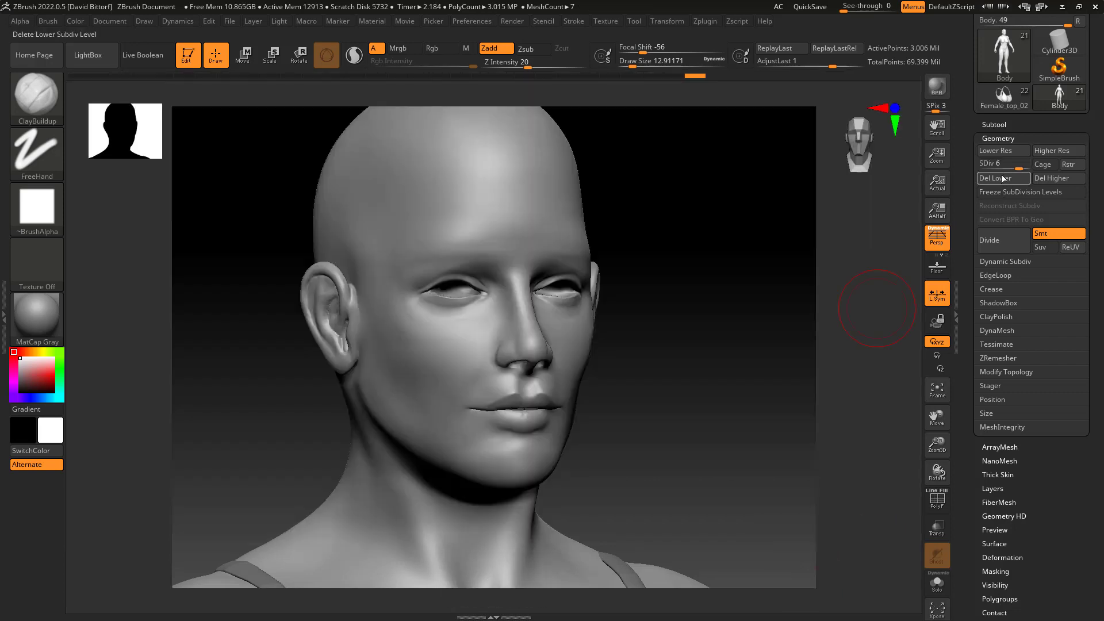
pyautogui.click(986, 163)
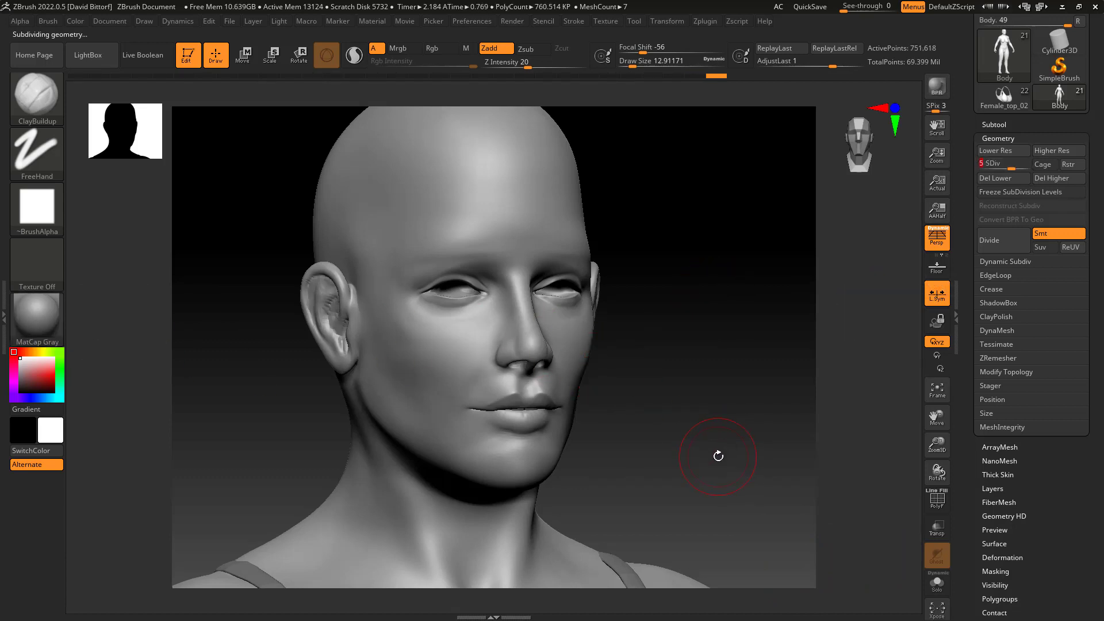
pyautogui.keyDown('alt'); pyautogui.moveTo(657, 460); pyautogui.dragTo(584, 387); pyautogui.keyUp('alt')
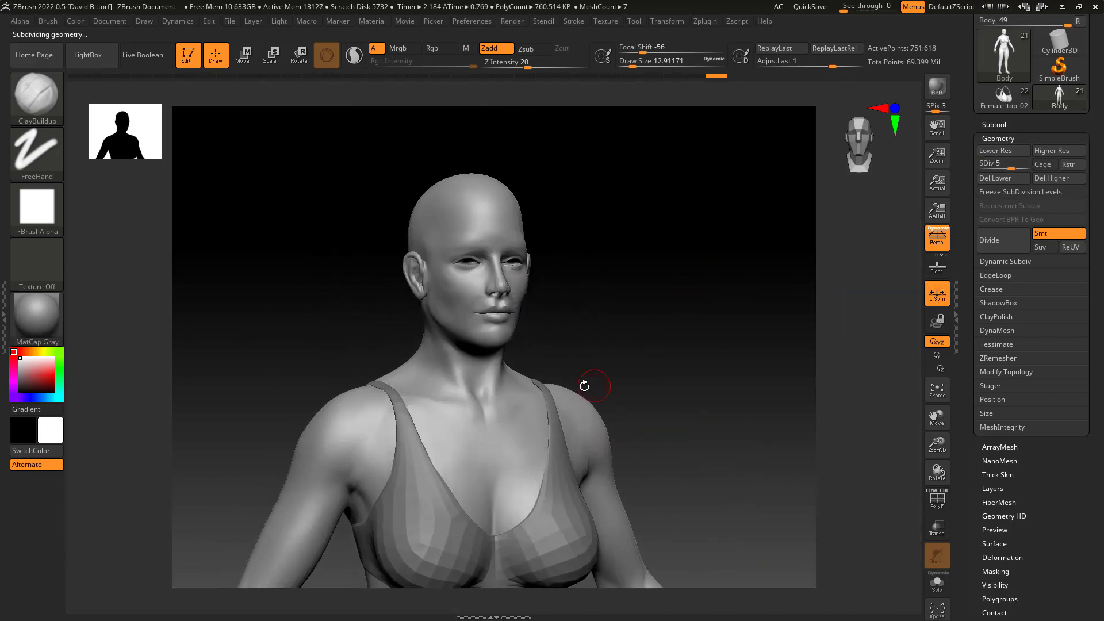
# - Try the MatCap Pearl Cavity and MatCap Sculpy materials on the model
pyautogui.click(49, 322)
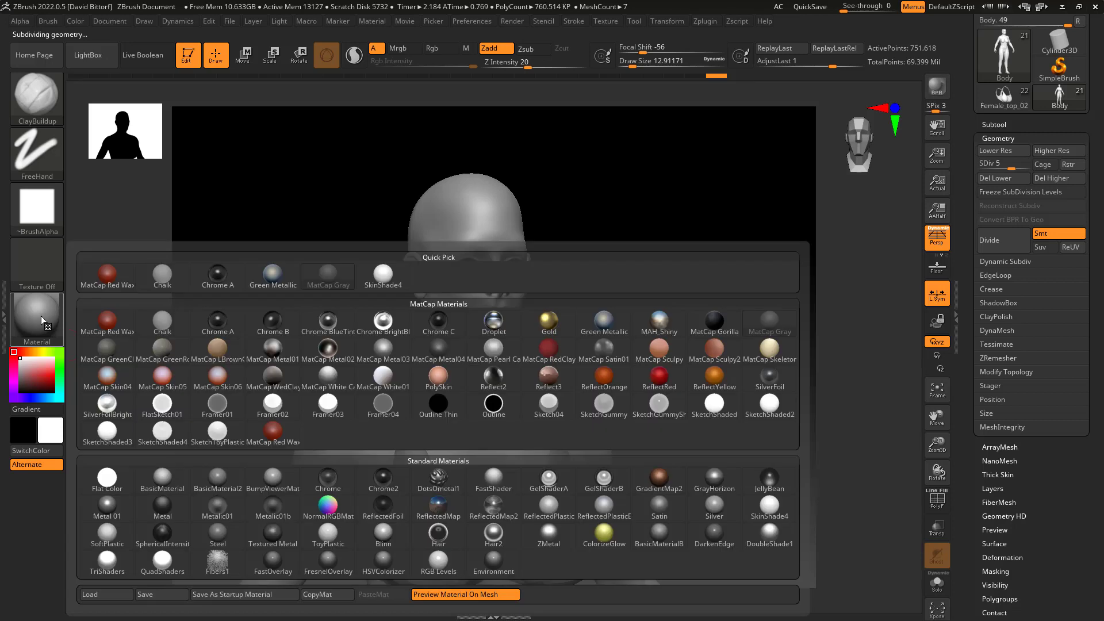
pyautogui.click(383, 277)
pyautogui.click(36, 316)
pyautogui.click(546, 345)
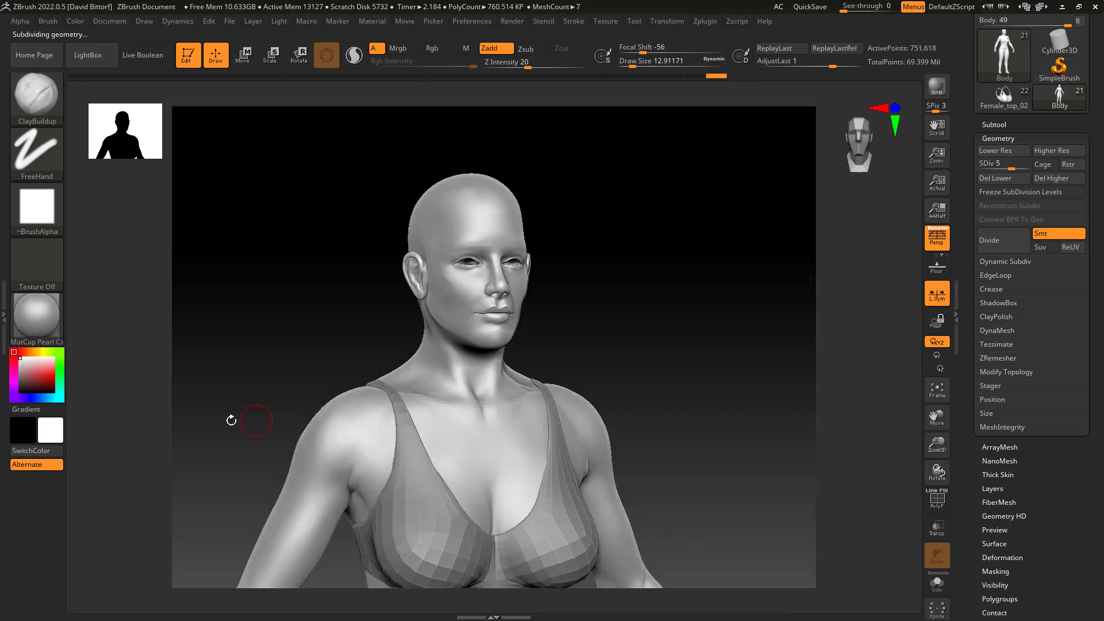
pyautogui.click(57, 329)
pyautogui.click(590, 345)
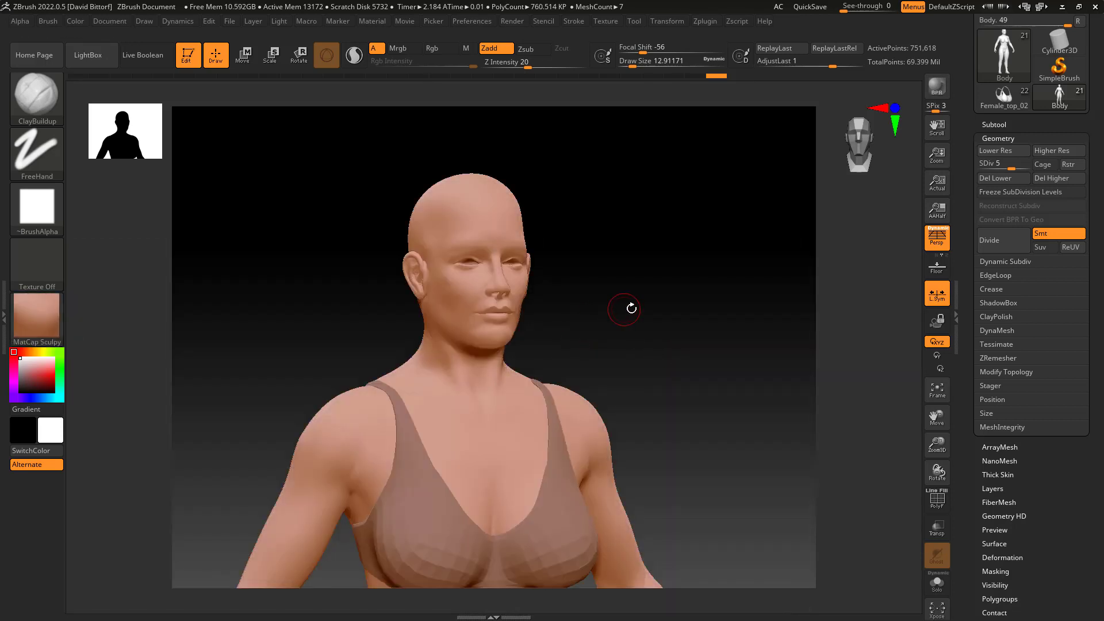
pyautogui.moveTo(631, 306); pyautogui.dragTo(598, 307)
# - Try the MatCap White Cavity material, and switch the model to MatCap Metal03
pyautogui.click(37, 316)
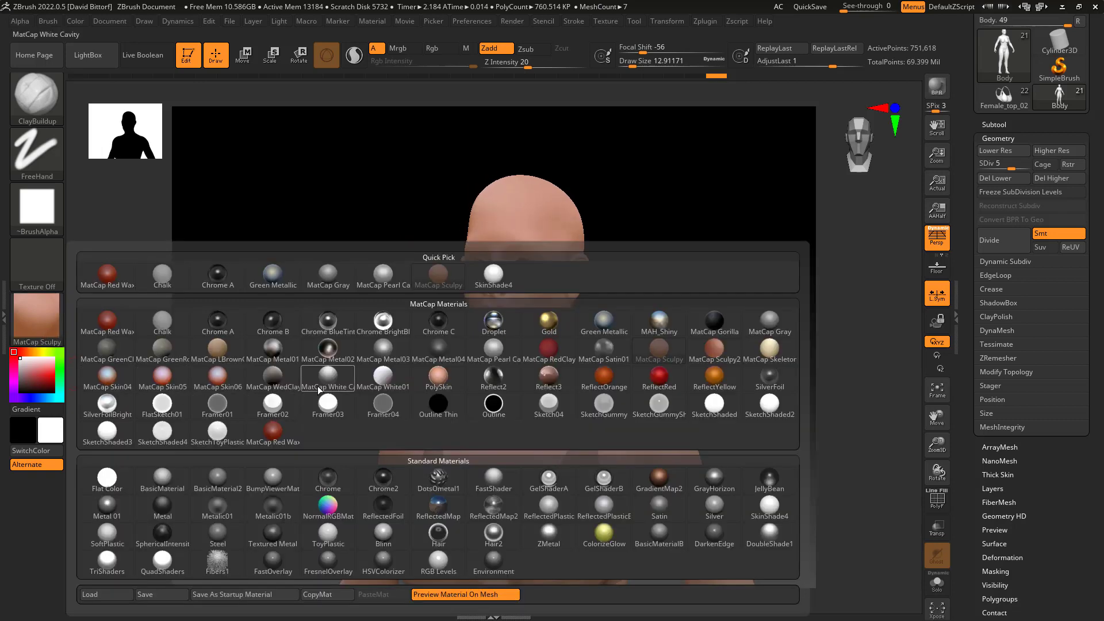
pyautogui.click(271, 380)
pyautogui.moveTo(270, 380); pyautogui.dragTo(263, 387)
pyautogui.click(37, 316)
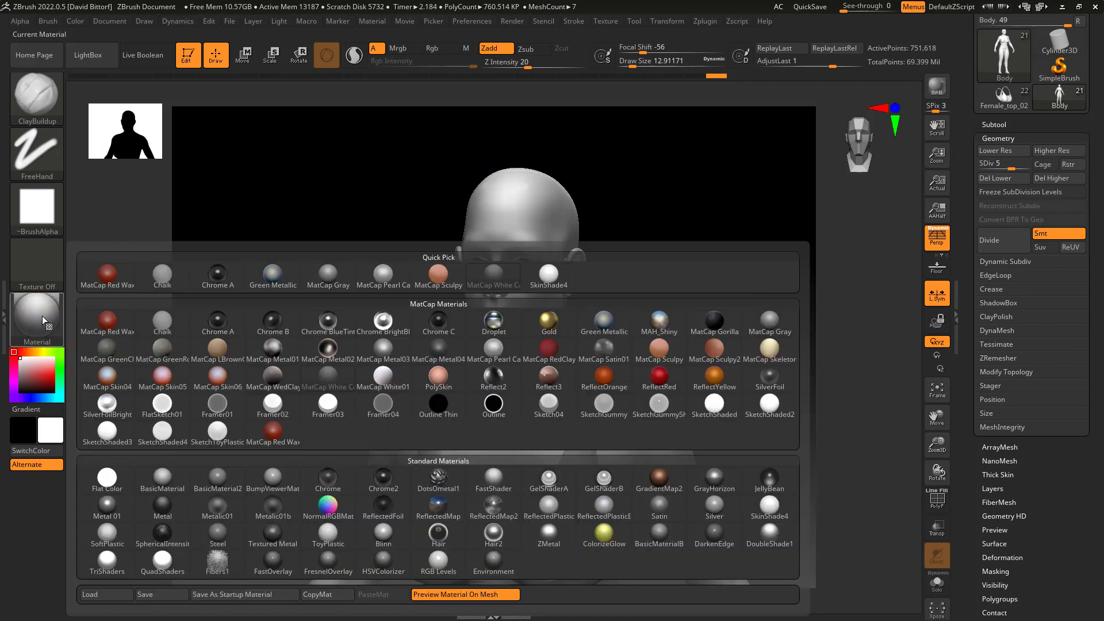
pyautogui.click(409, 349)
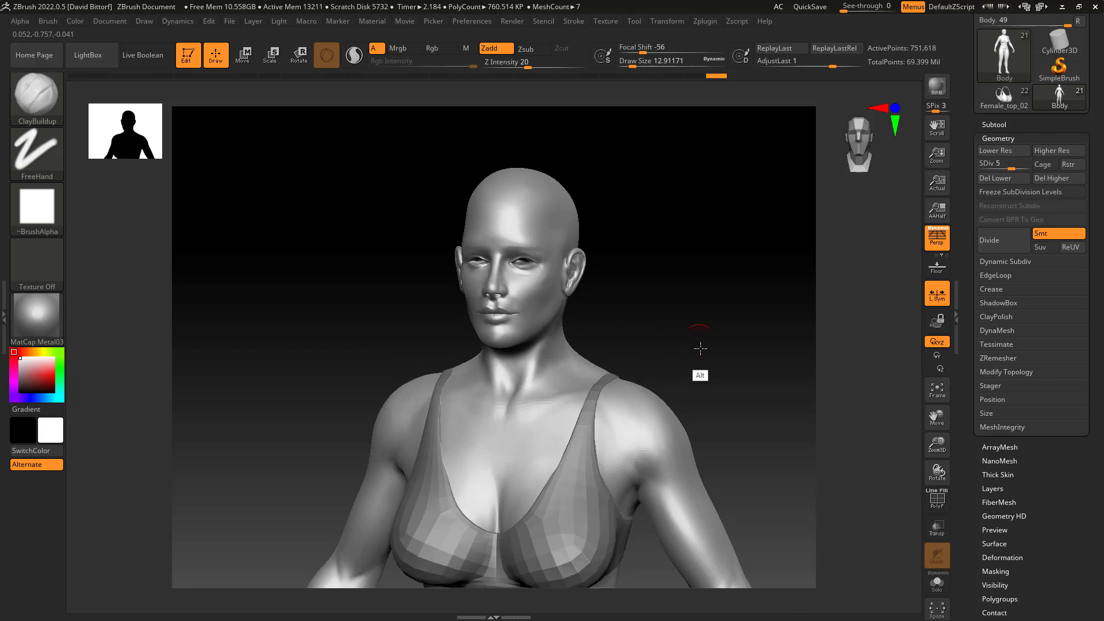
pyautogui.moveTo(702, 347)
pyautogui.mouseDown()
pyautogui.moveTo(646, 294)
pyautogui.moveTo(650, 327)
pyautogui.moveTo(690, 354)
pyautogui.moveTo(695, 387)
pyautogui.moveTo(686, 336)
pyautogui.mouseUp()
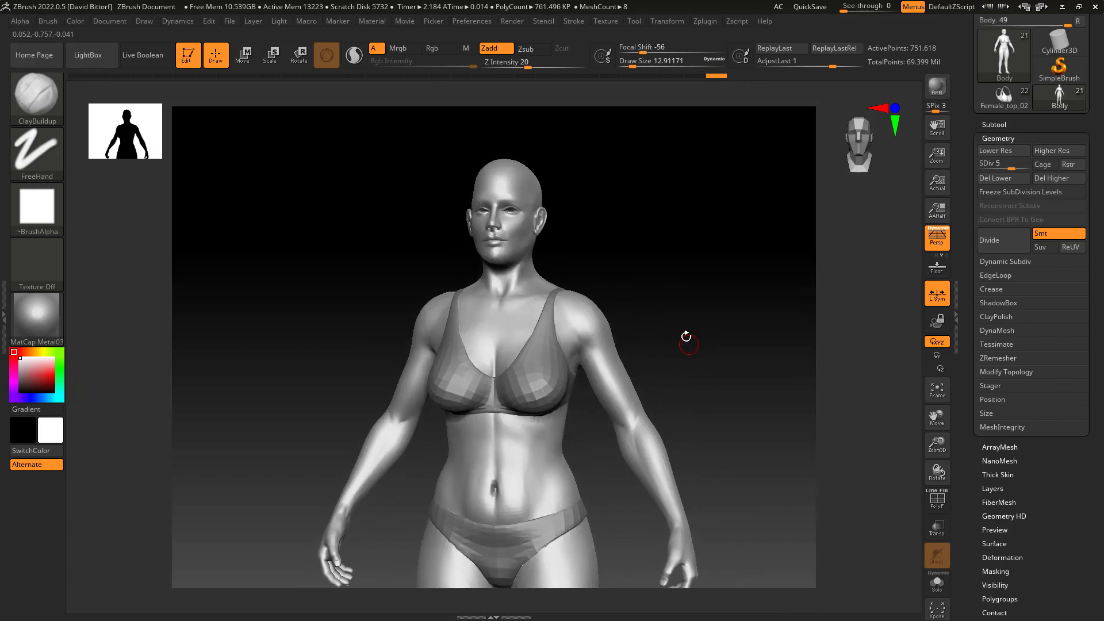
# - Make the bikini top in the Clothing folder the active subtool
pyautogui.click(999, 122)
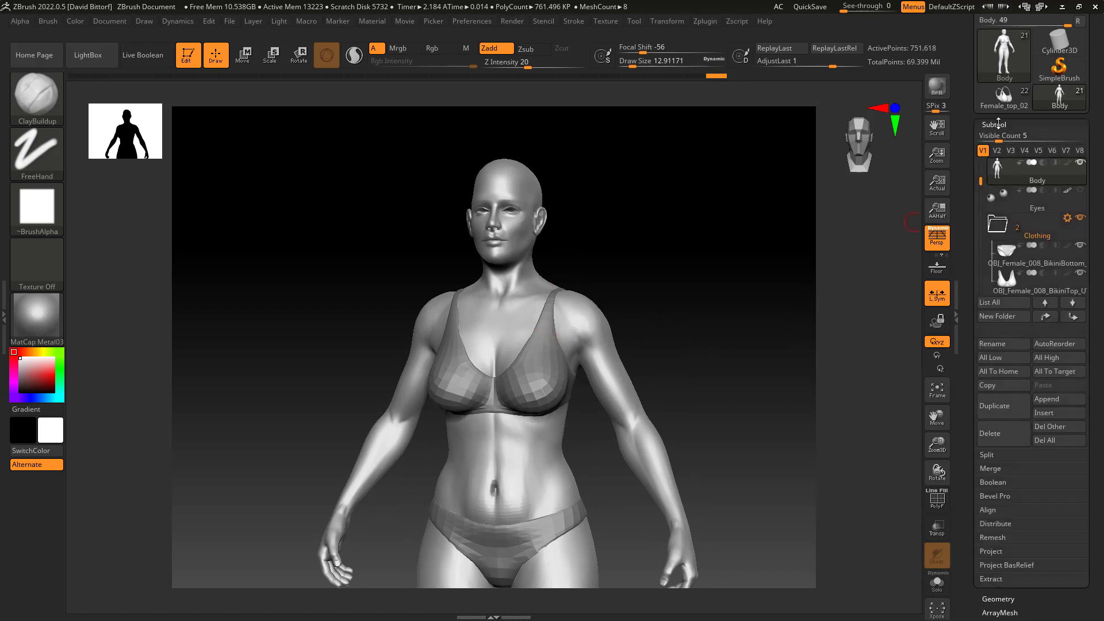
pyautogui.click(1061, 285)
pyautogui.moveTo(673, 309); pyautogui.dragTo(697, 357)
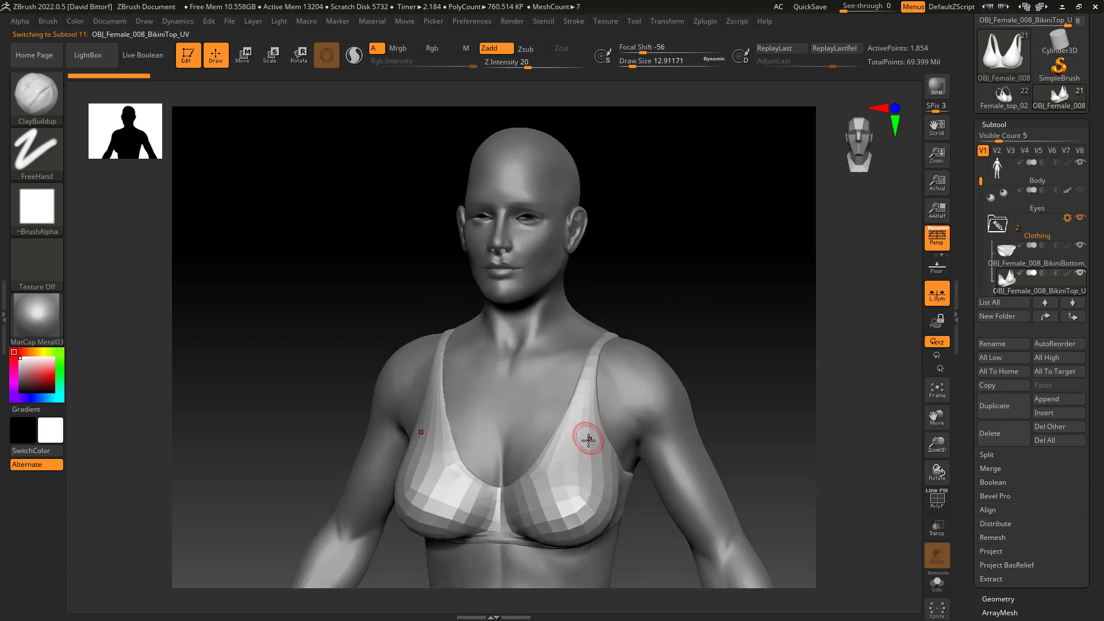
pyautogui.moveTo(584, 439); pyautogui.dragTo(592, 396)
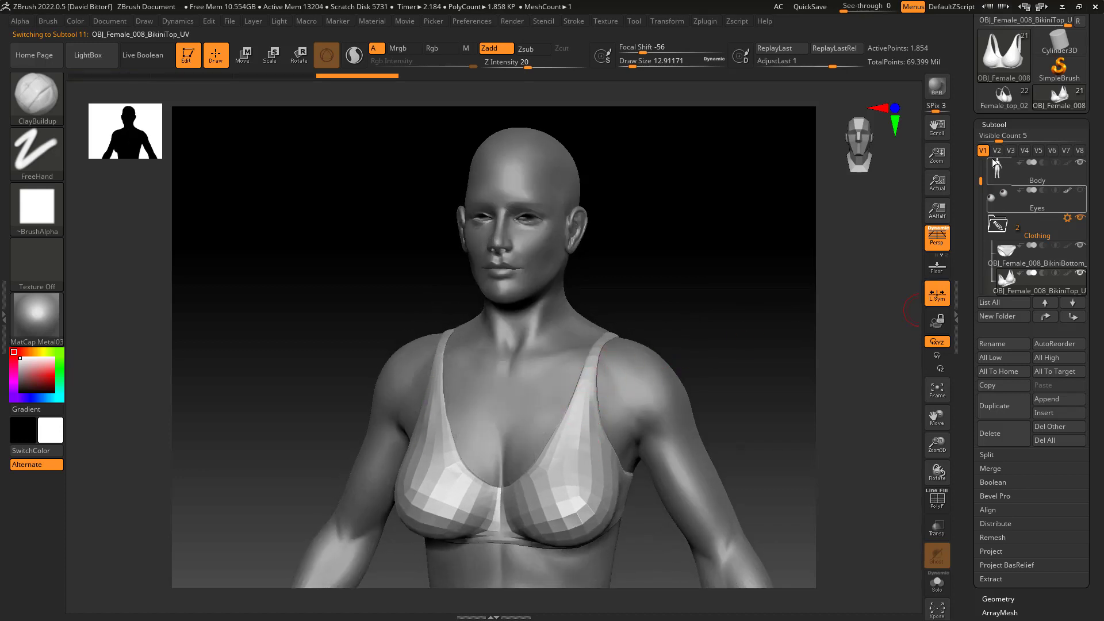
# - Raise the bikini top's subdivision level to 4
pyautogui.click(1000, 124)
pyautogui.click(998, 138)
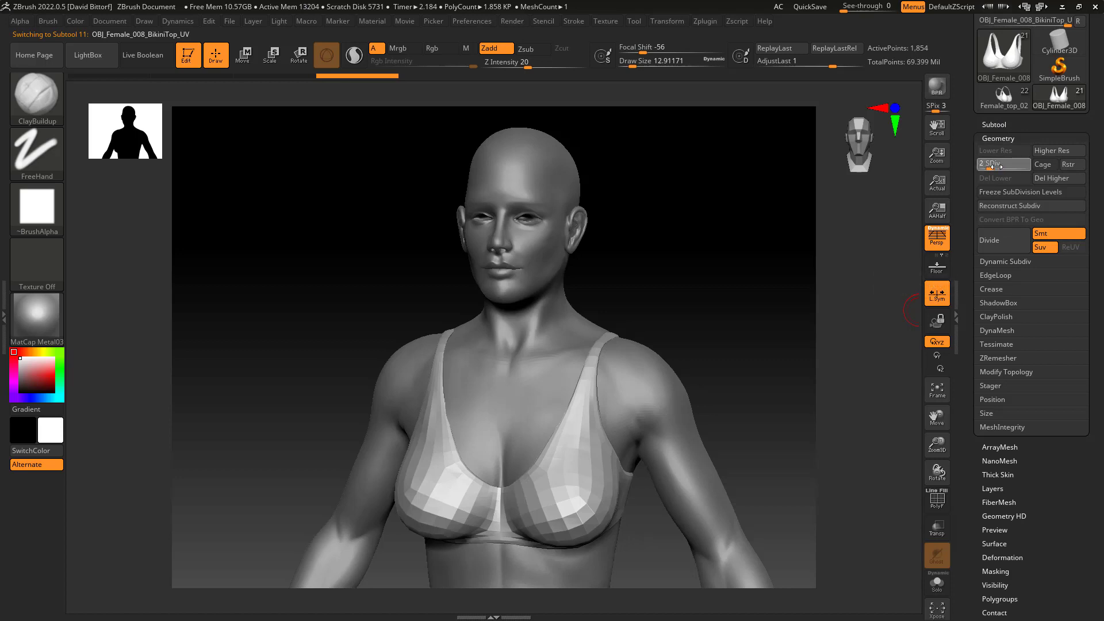
pyautogui.moveTo(1009, 167); pyautogui.dragTo(1009, 167)
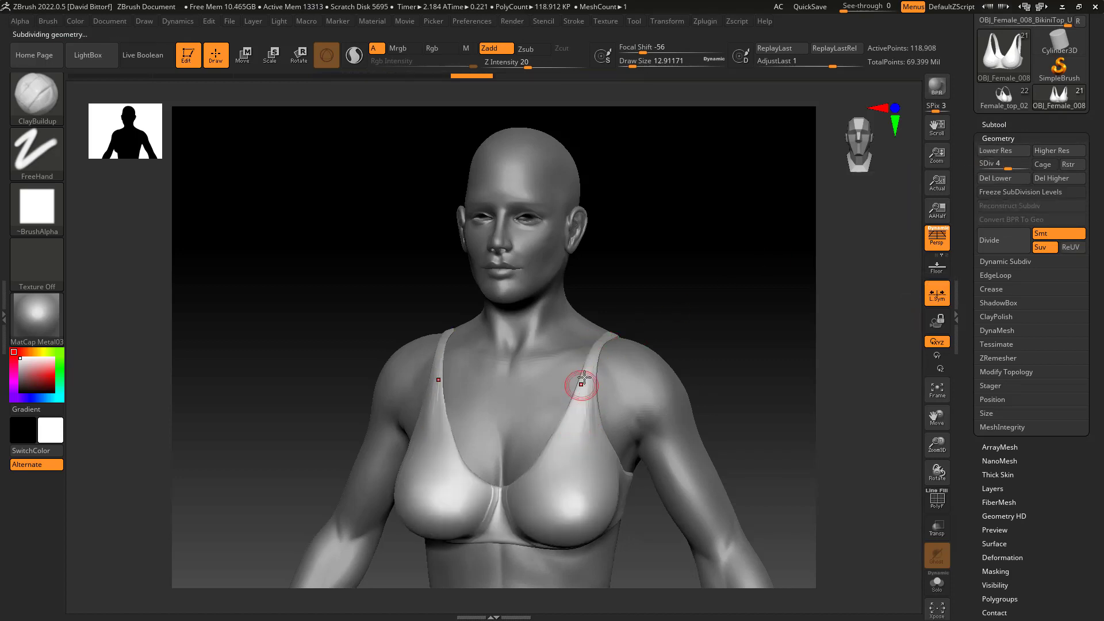
pyautogui.press('shift')
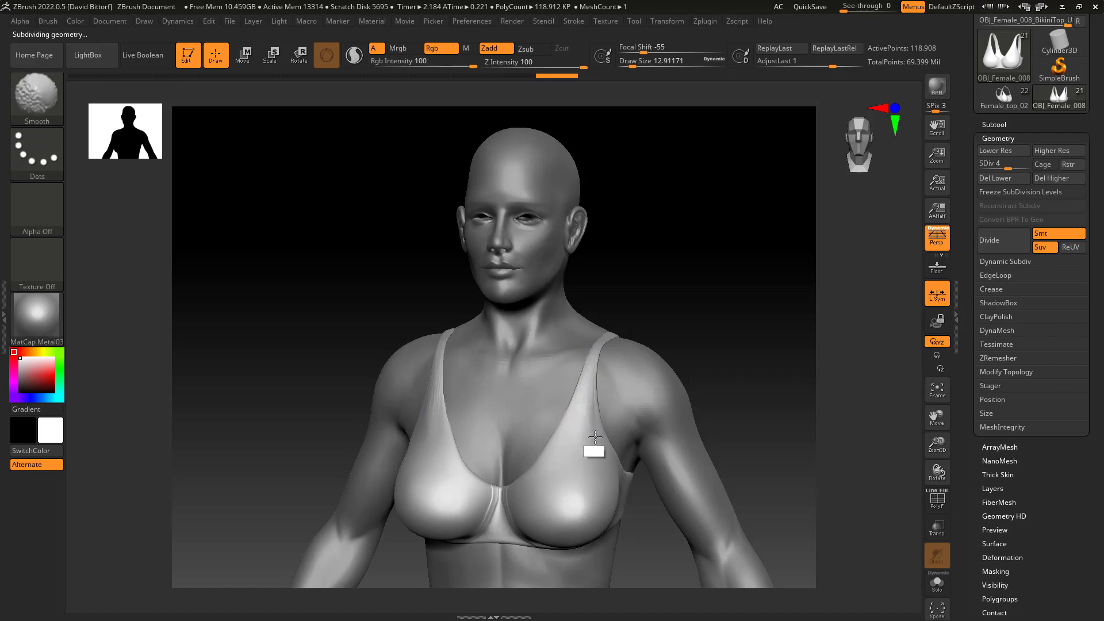
pyautogui.moveTo(671, 308)
pyautogui.mouseDown()
pyautogui.moveTo(697, 313)
pyautogui.moveTo(674, 300)
pyautogui.moveTo(646, 249)
pyautogui.moveTo(656, 296)
pyautogui.moveTo(611, 370)
pyautogui.mouseUp()
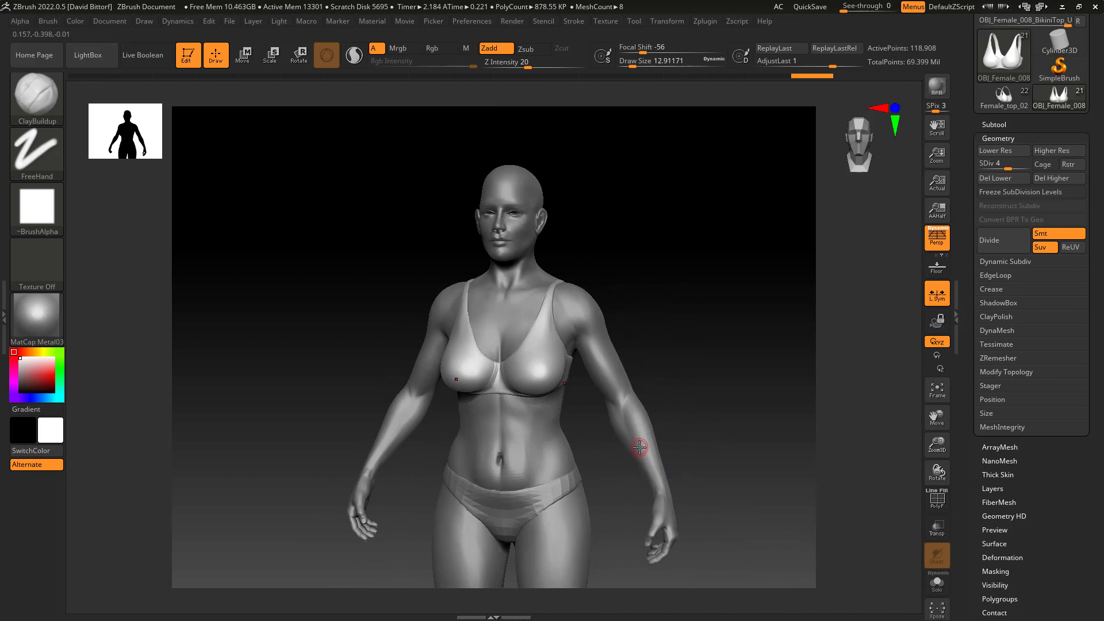
pyautogui.moveTo(656, 340); pyautogui.dragTo(681, 353)
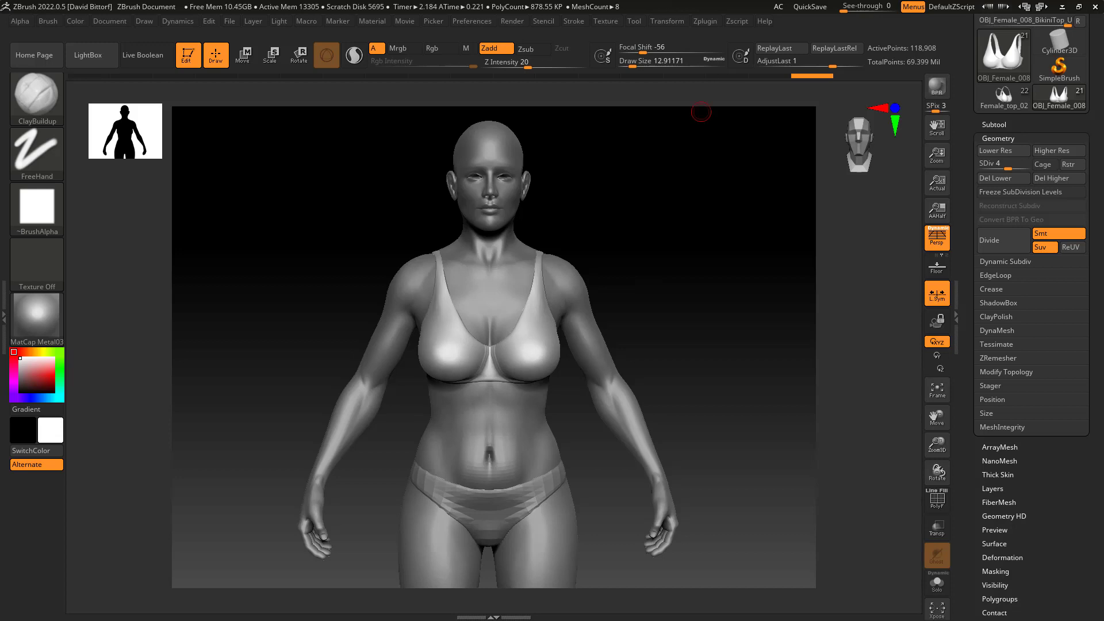
# - Switch to Blender and maximize its window
pyautogui.hotkey('alt', 'Tab')
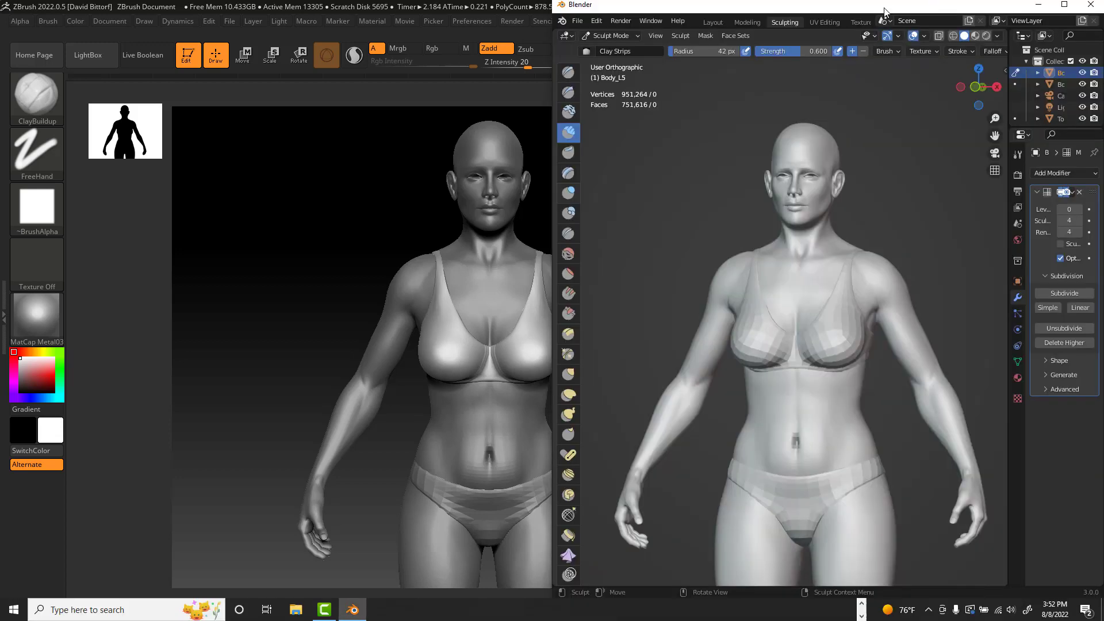
pyautogui.click(1065, 5)
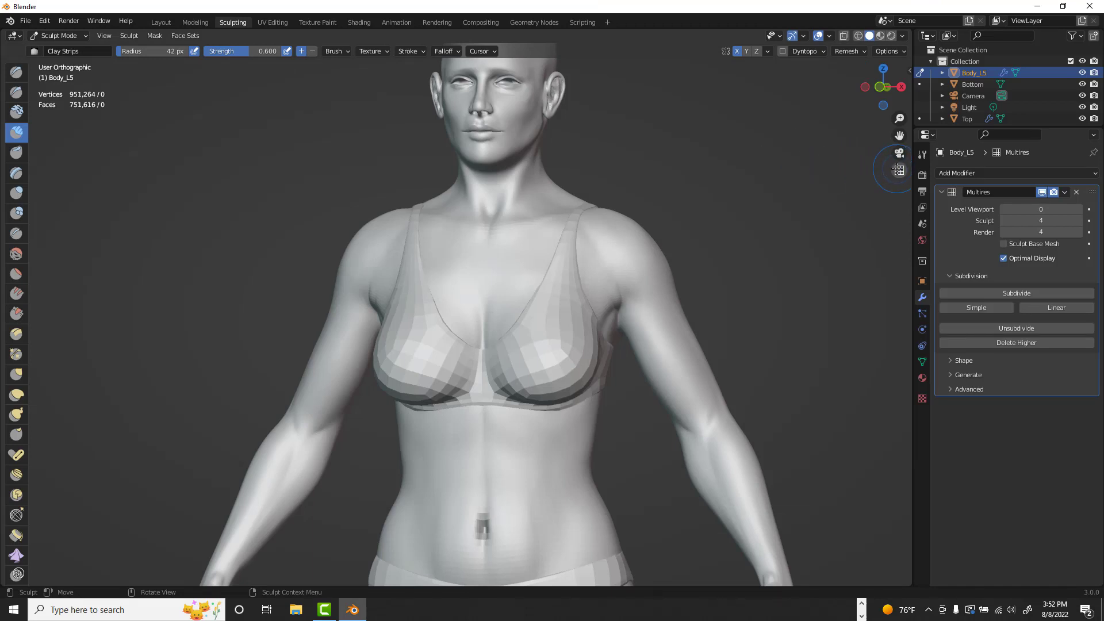
# - Switch the viewport of the sculpted body from orthographic to perspective projection
pyautogui.scroll(5, 889, 167)
pyautogui.scroll(-5, 889, 167)
pyautogui.scroll(-1, 700, 234)
pyautogui.scroll(-1, 700, 233)
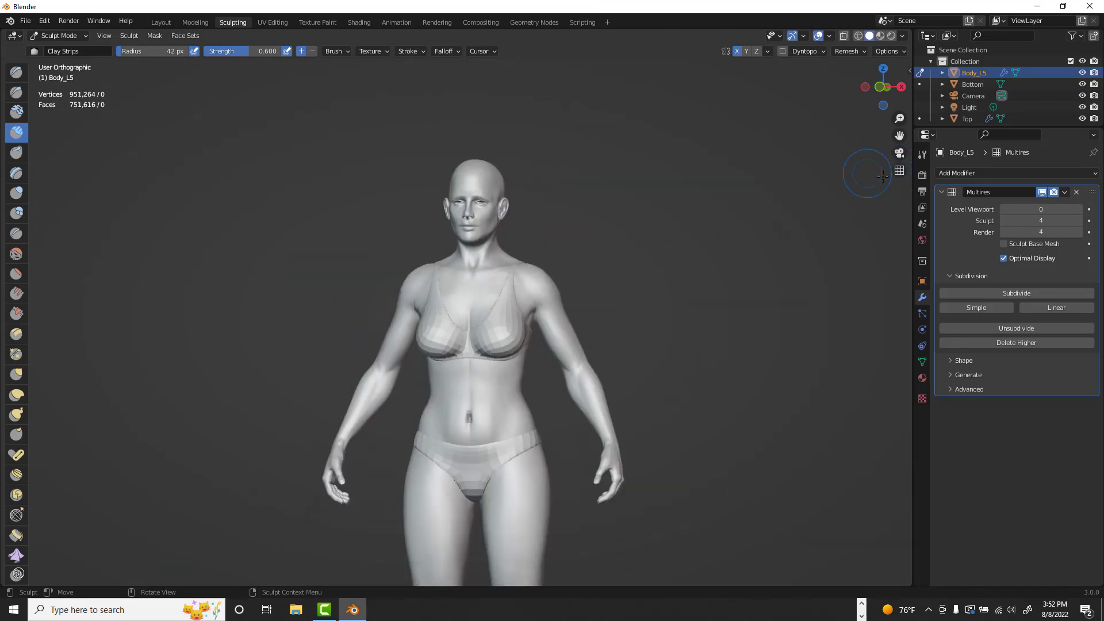
pyautogui.click(899, 170)
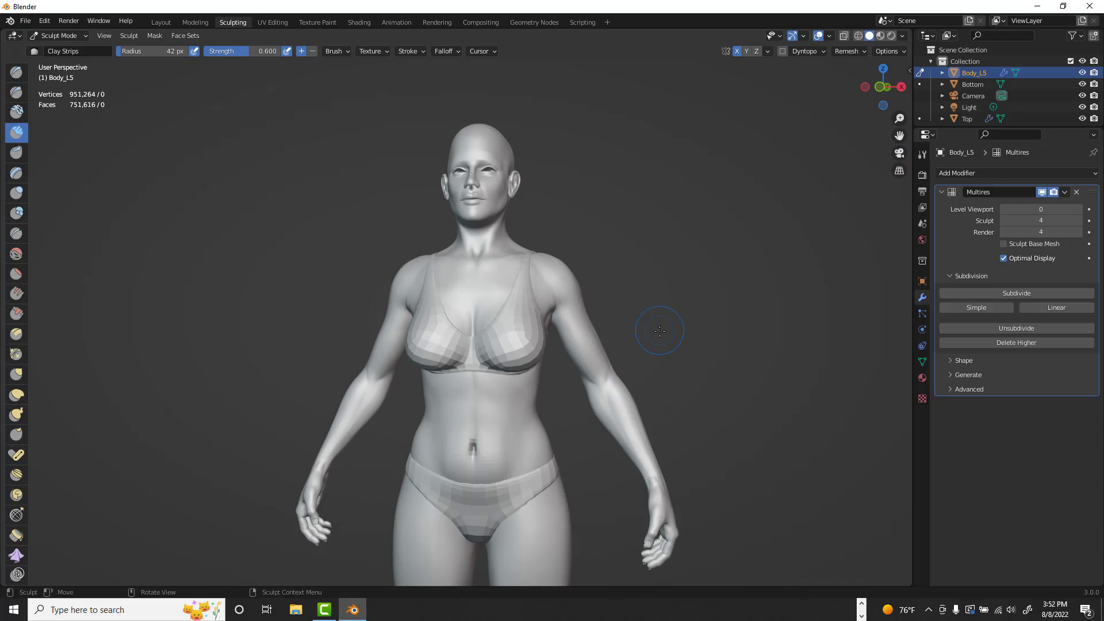
pyautogui.moveTo(660, 331); pyautogui.dragTo(677, 323, button='middle')
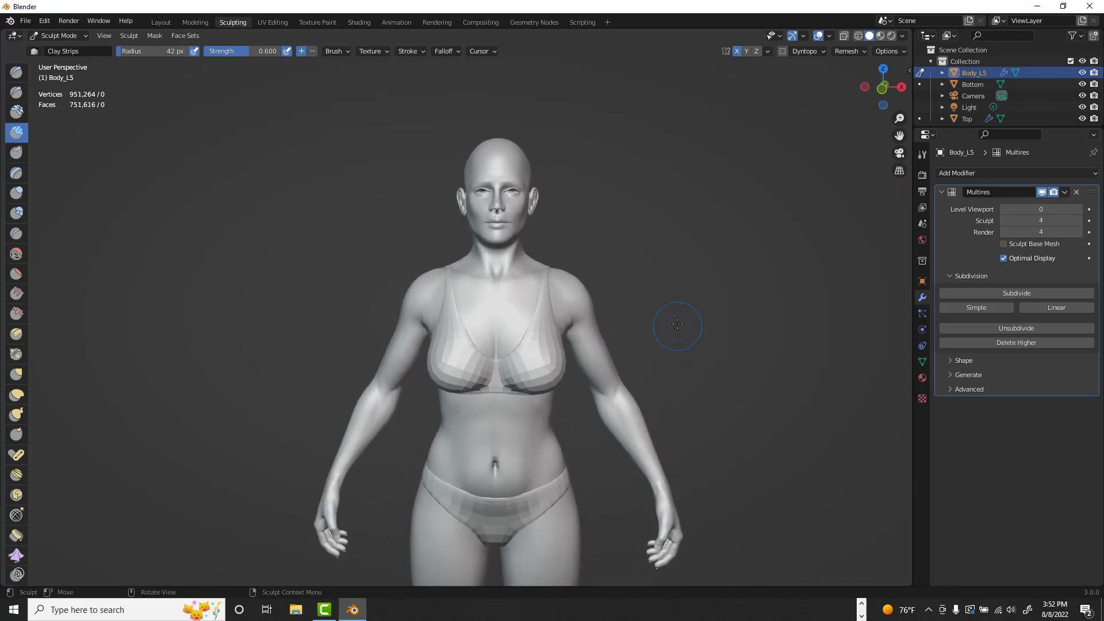
# - Examine the body in the Layout workspace, and return to the Sculpting workspace
pyautogui.click(164, 22)
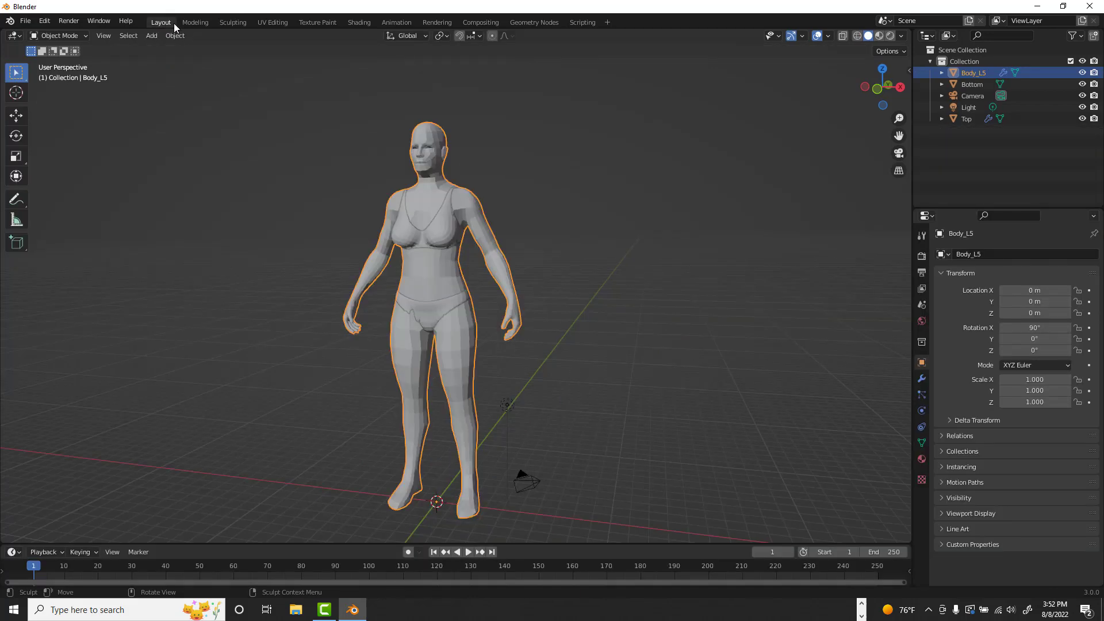
pyautogui.moveTo(579, 283); pyautogui.dragTo(619, 268, button='middle')
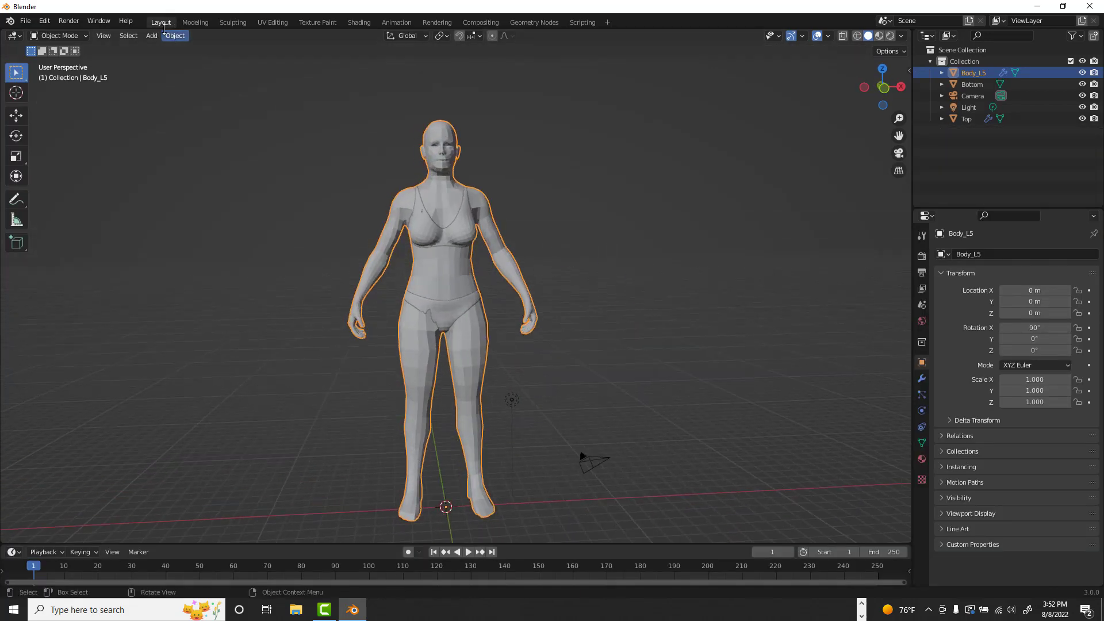
pyautogui.moveTo(596, 311); pyautogui.dragTo(610, 315, button='middle')
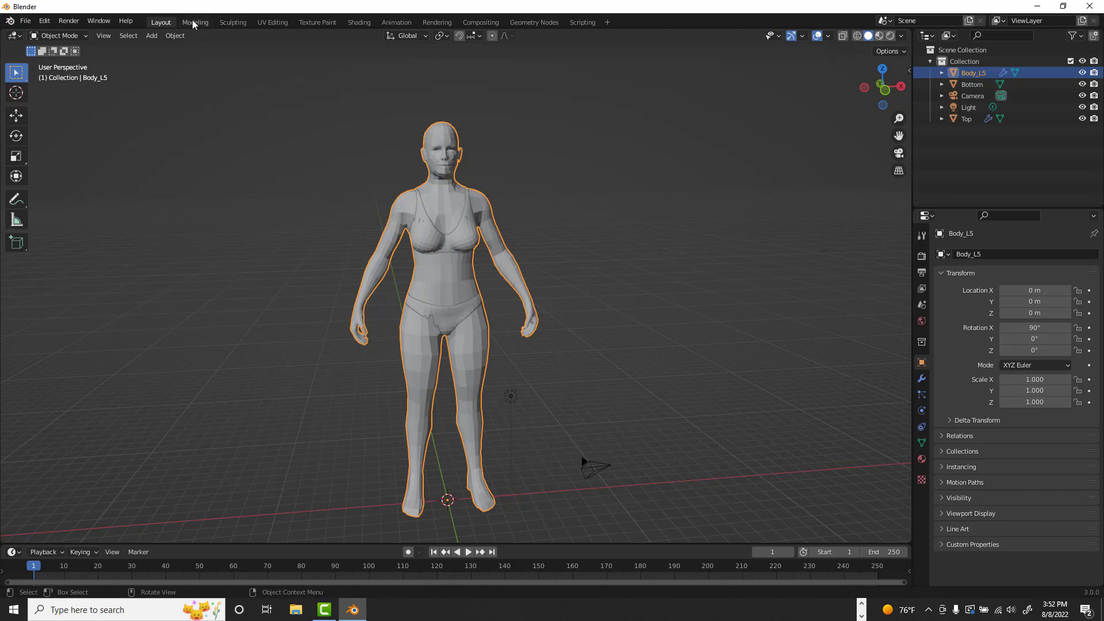
pyautogui.click(233, 22)
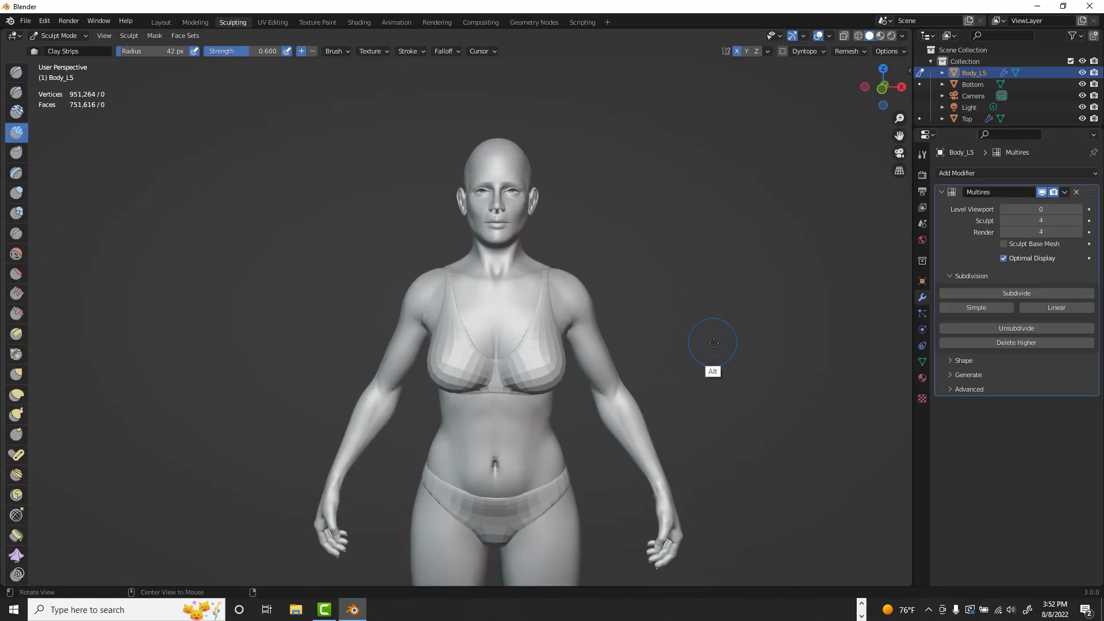
pyautogui.moveTo(709, 369); pyautogui.dragTo(697, 375, button='middle')
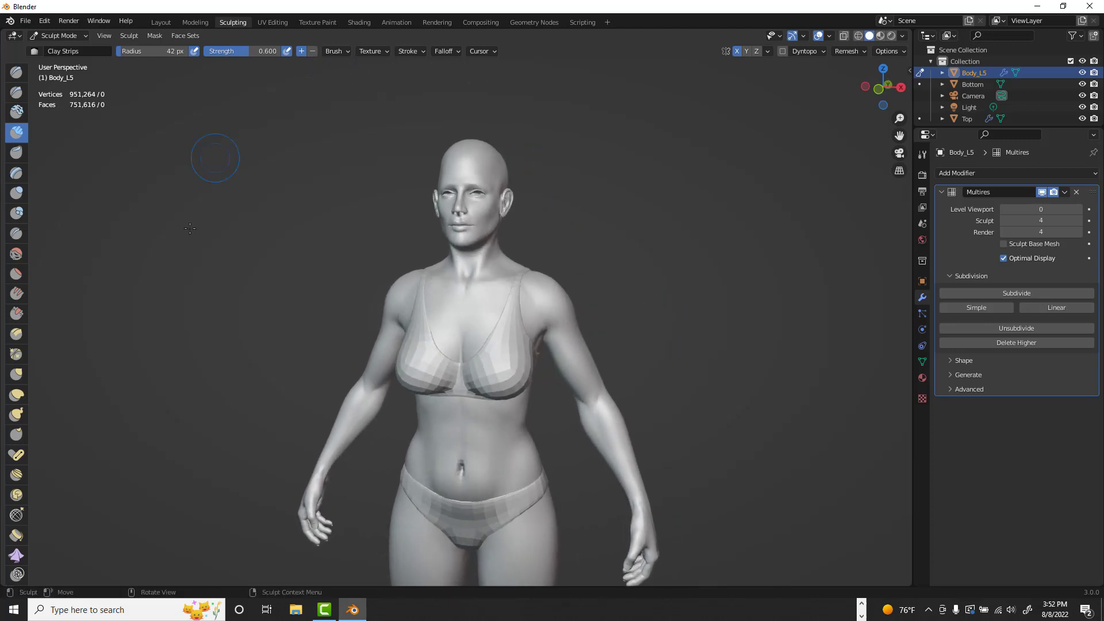
# - Look at the modifier choices for Body_L5, collapsing and expanding the Multires modifier's settings
pyautogui.click(941, 192)
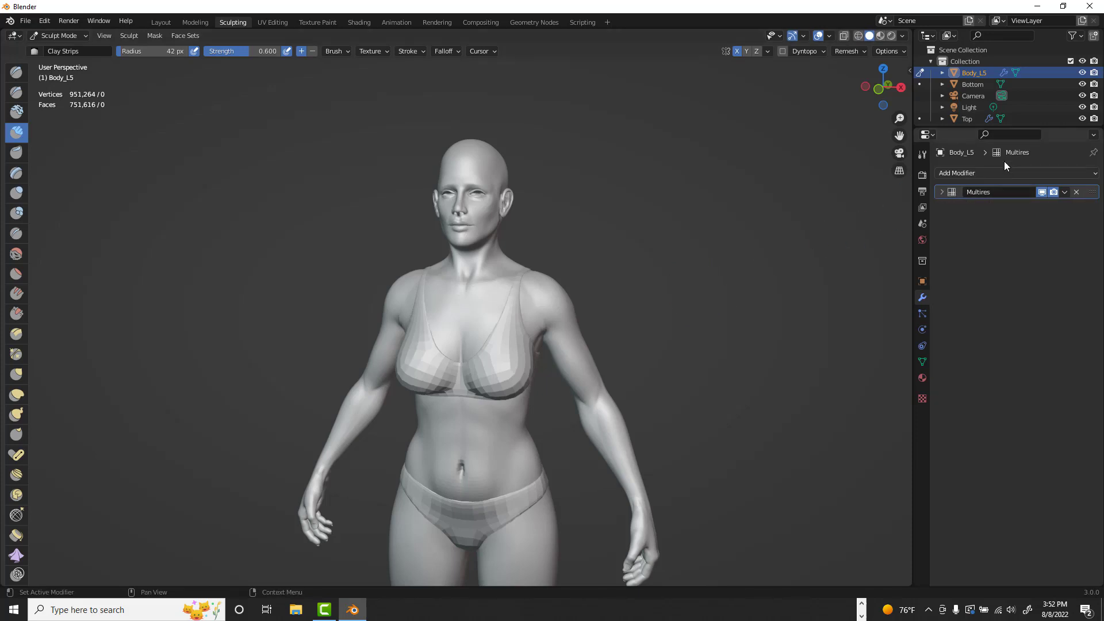
pyautogui.click(999, 175)
pyautogui.click(942, 192)
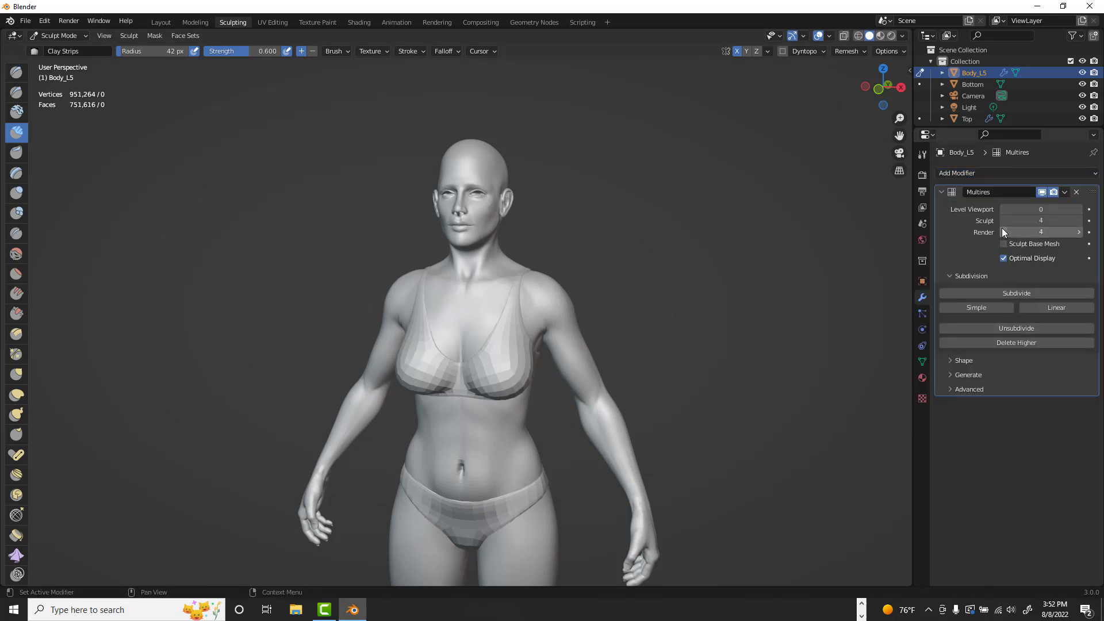
pyautogui.keyDown('alt'); pyautogui.moveTo(717, 322); pyautogui.dragTo(758, 299); pyautogui.keyUp('alt')
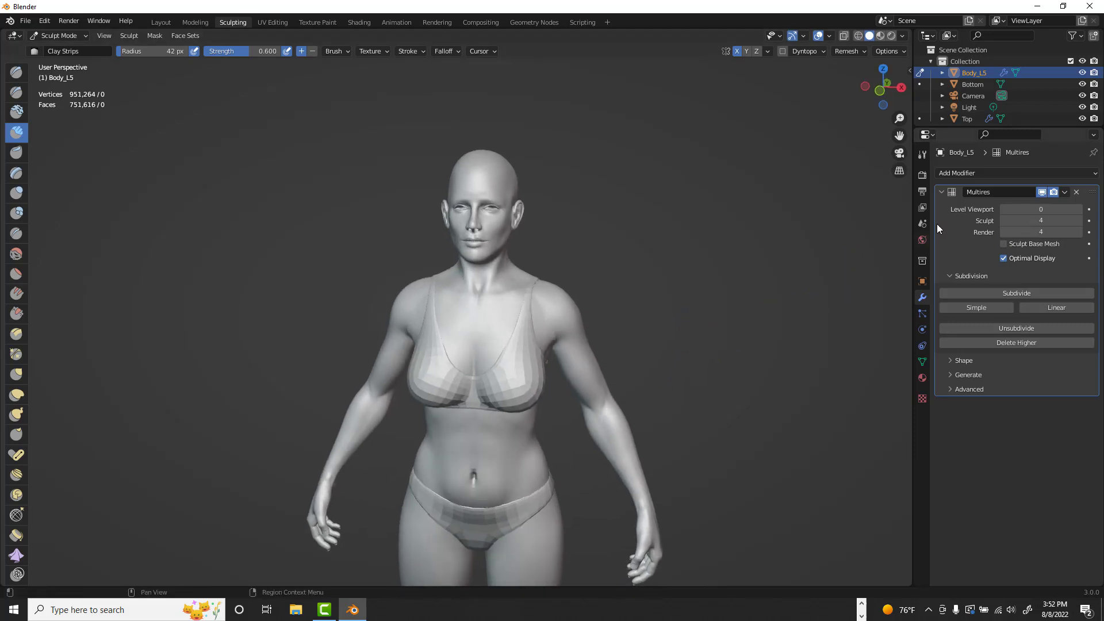
# - Lower the Multires modifier's sculpt level on Body_L5 to 0
pyautogui.click(1003, 221)
pyautogui.click(1003, 221)
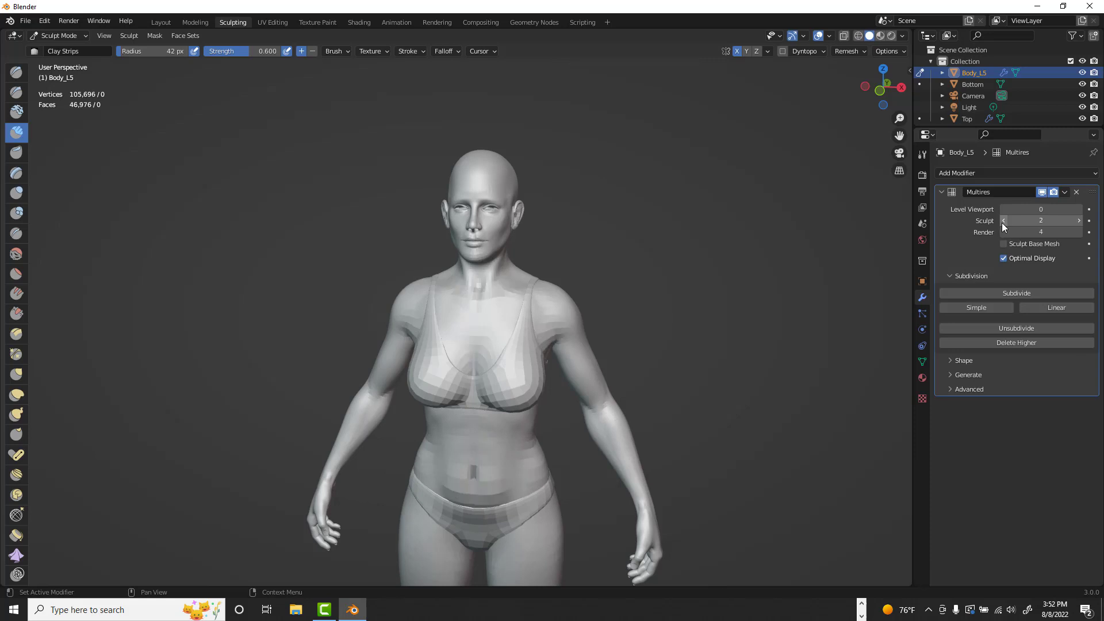
pyautogui.click(1003, 221)
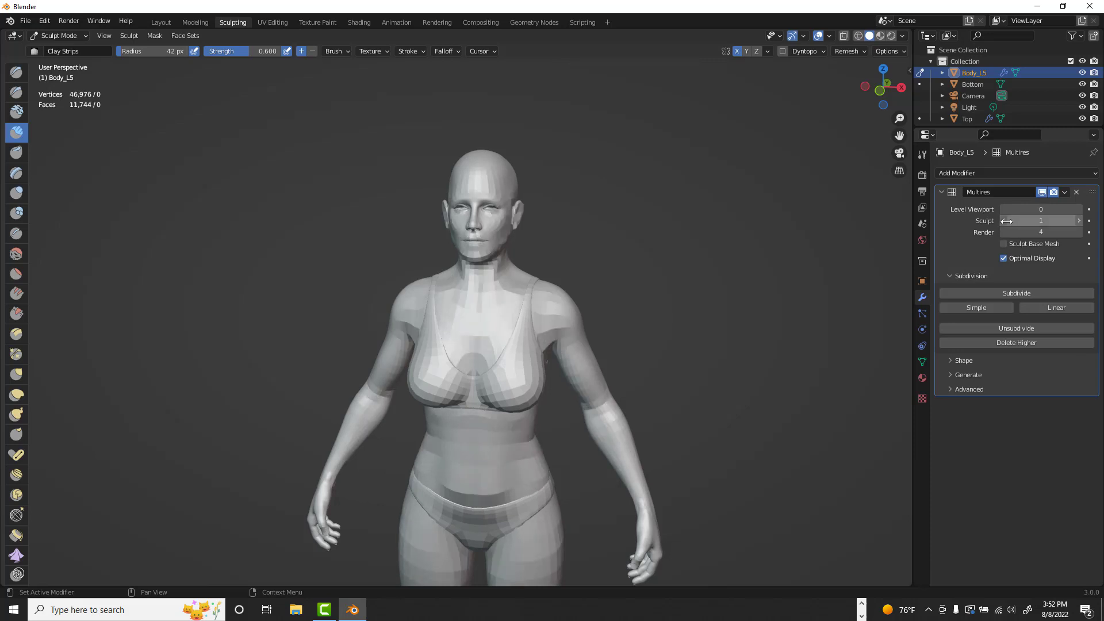
pyautogui.click(1003, 220)
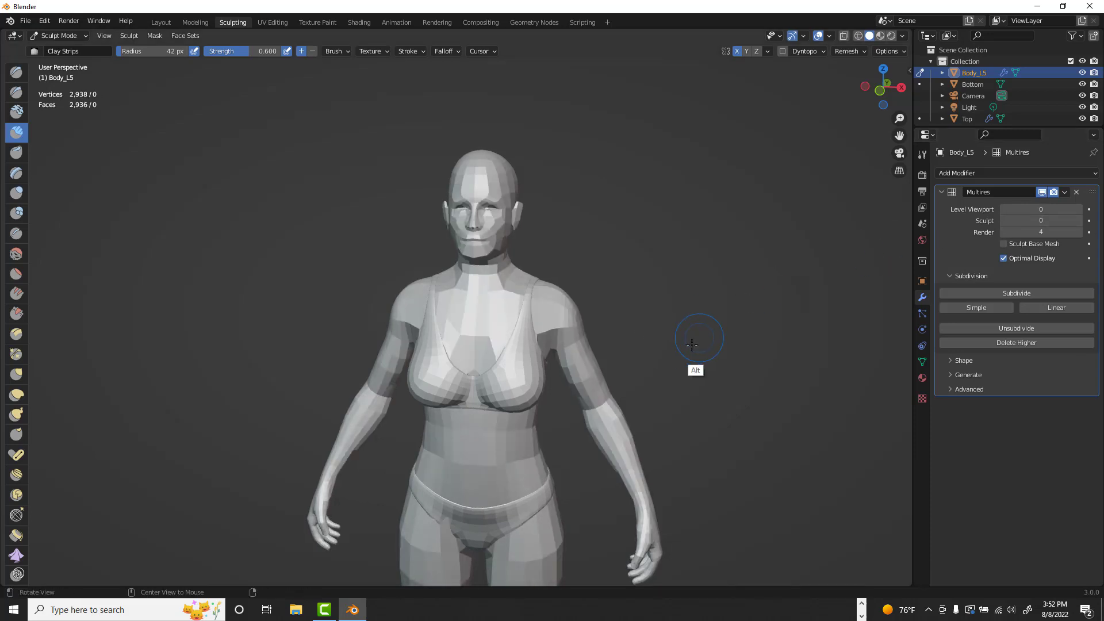
pyautogui.moveTo(695, 370)
pyautogui.mouseDown(button='middle')
pyautogui.moveTo(663, 357)
pyautogui.moveTo(681, 401)
pyautogui.mouseUp(button='middle')
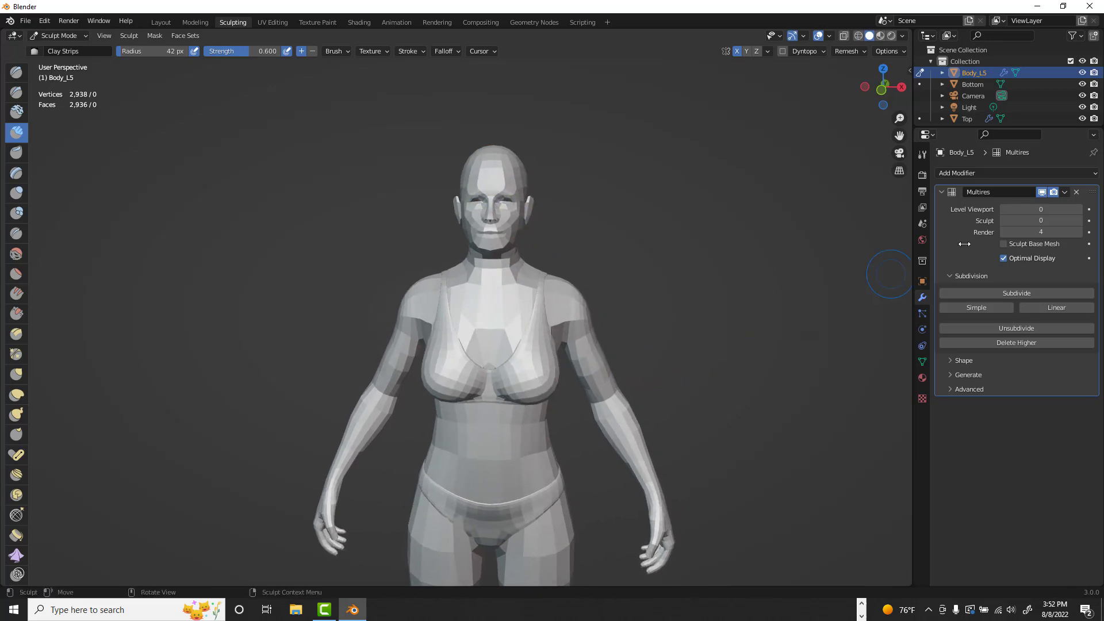
# - Raise the Multires modifier's sculpt level on Body_L5 to 4 and examine the upper body
pyautogui.click(1079, 221)
pyautogui.click(1079, 222)
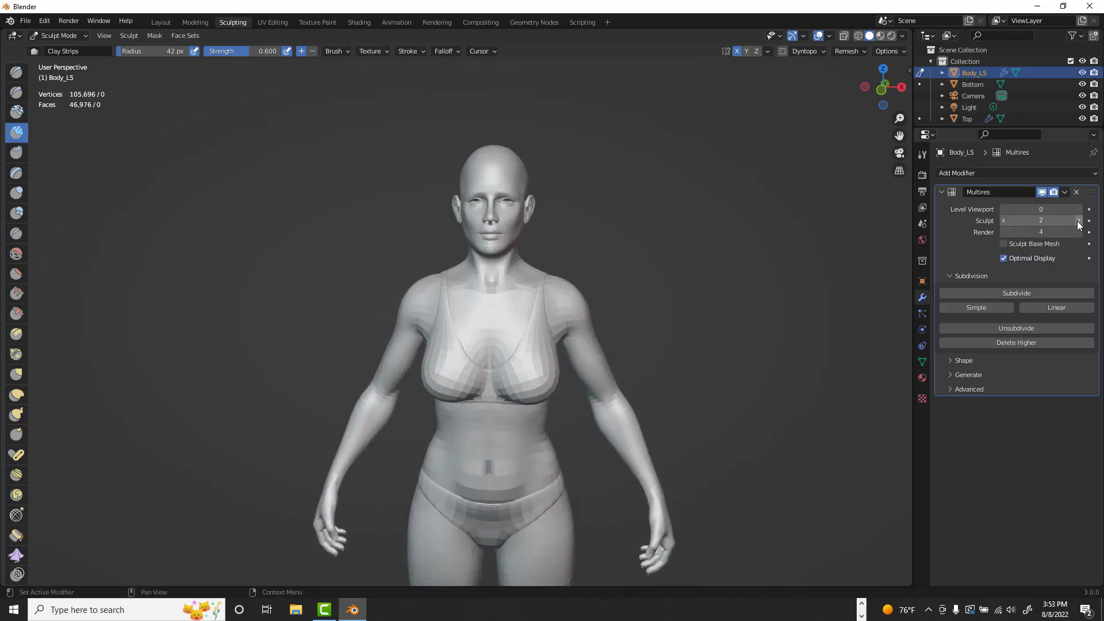
pyautogui.click(1079, 221)
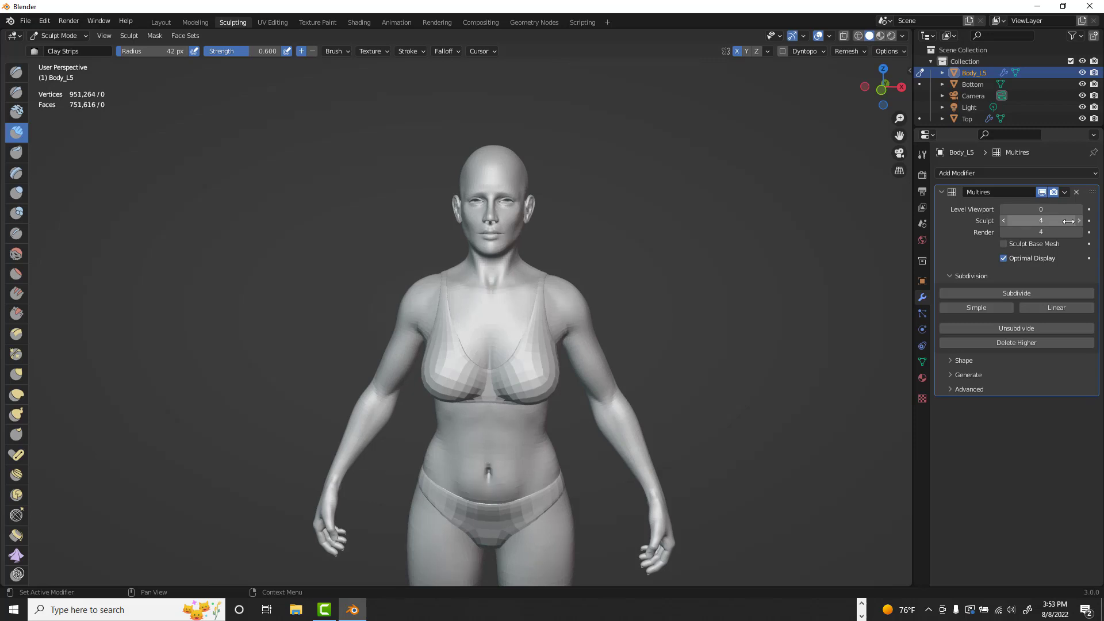
pyautogui.moveTo(691, 353)
pyautogui.mouseDown(button='middle')
pyautogui.moveTo(718, 345)
pyautogui.moveTo(699, 299)
pyautogui.moveTo(687, 345)
pyautogui.moveTo(690, 337)
pyautogui.mouseUp(button='middle')
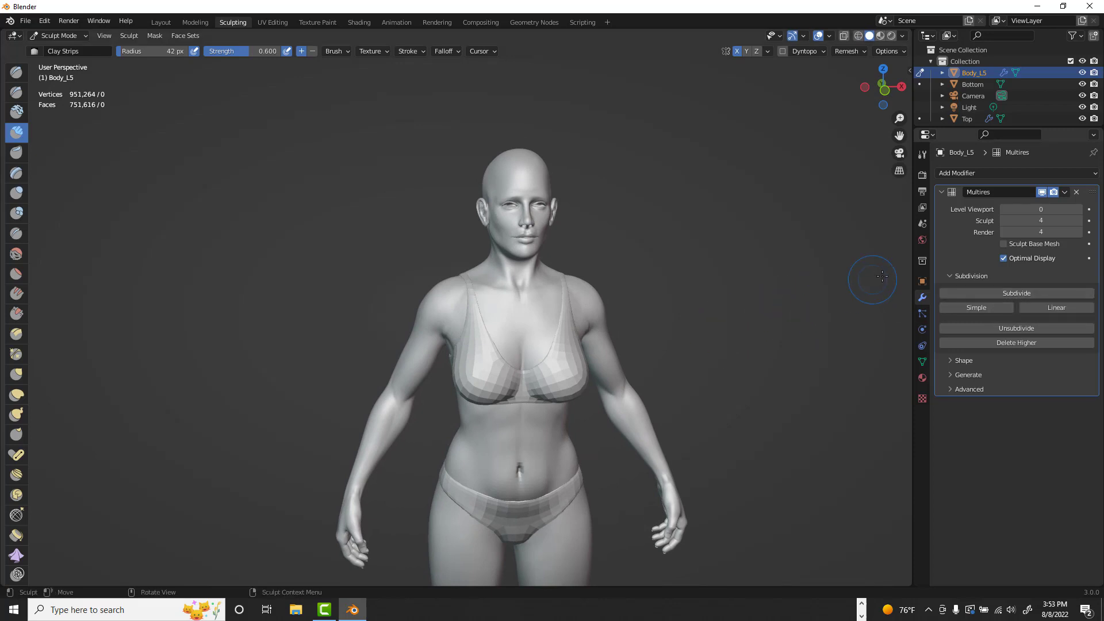
pyautogui.moveTo(882, 276)
pyautogui.keyDown('ctrl'); pyautogui.keyDown('alt'); pyautogui.mouseDown(button='middle')
pyautogui.moveTo(747, 334)
pyautogui.moveTo(752, 308)
pyautogui.moveTo(742, 311)
pyautogui.moveTo(740, 321)
pyautogui.moveTo(766, 323)
pyautogui.moveTo(732, 321)
pyautogui.mouseUp(button='middle'); pyautogui.keyUp('alt'); pyautogui.keyUp('ctrl')
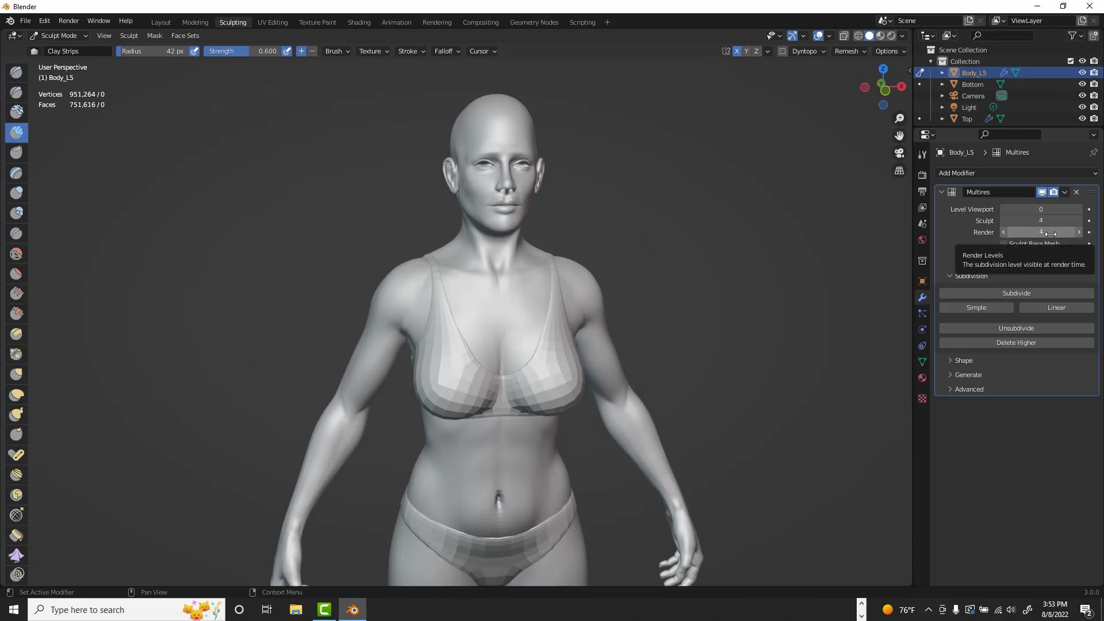
# - Step the Multires sculpt level on Body_L5 down to 0 and back up to 4
pyautogui.click(1006, 221)
pyautogui.click(1005, 221)
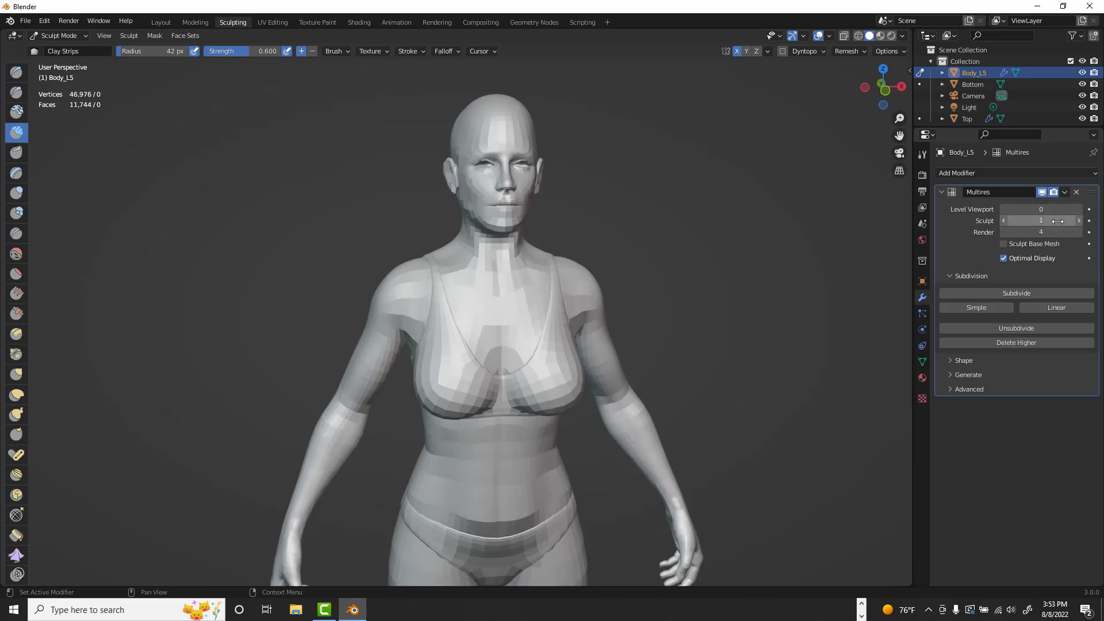
pyautogui.click(1005, 222)
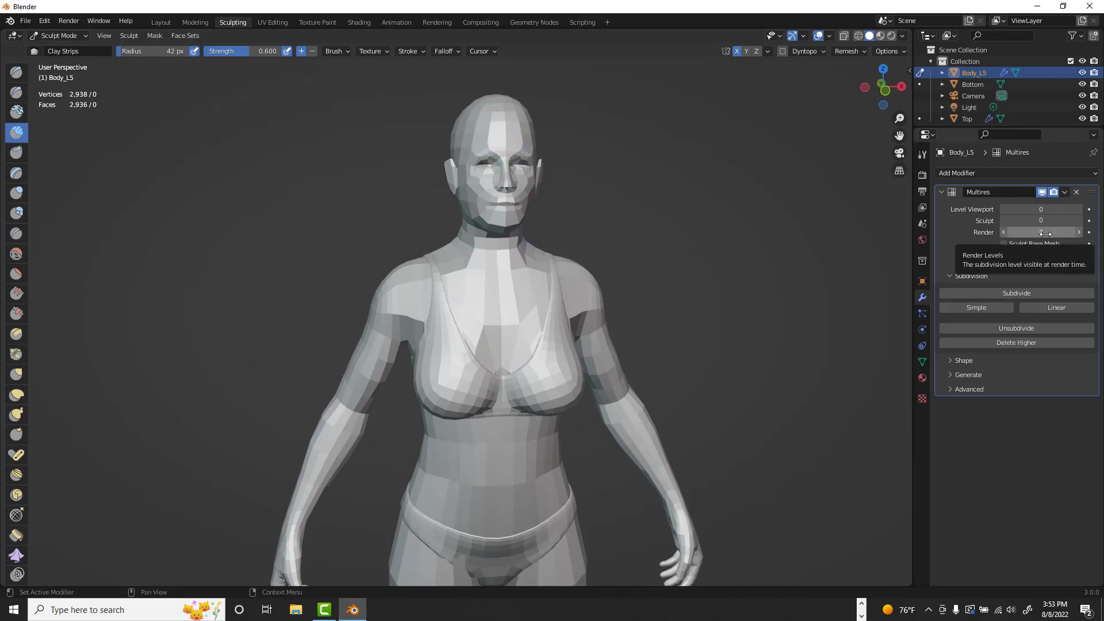
pyautogui.click(1078, 221)
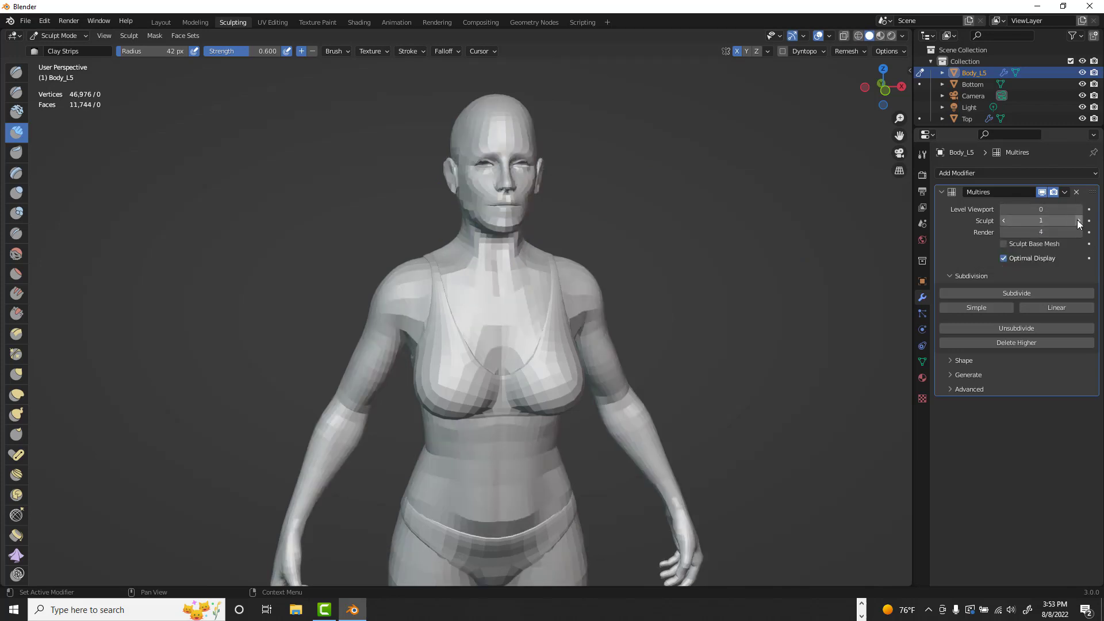
pyautogui.click(1079, 221)
pyautogui.click(1079, 220)
pyautogui.click(1079, 221)
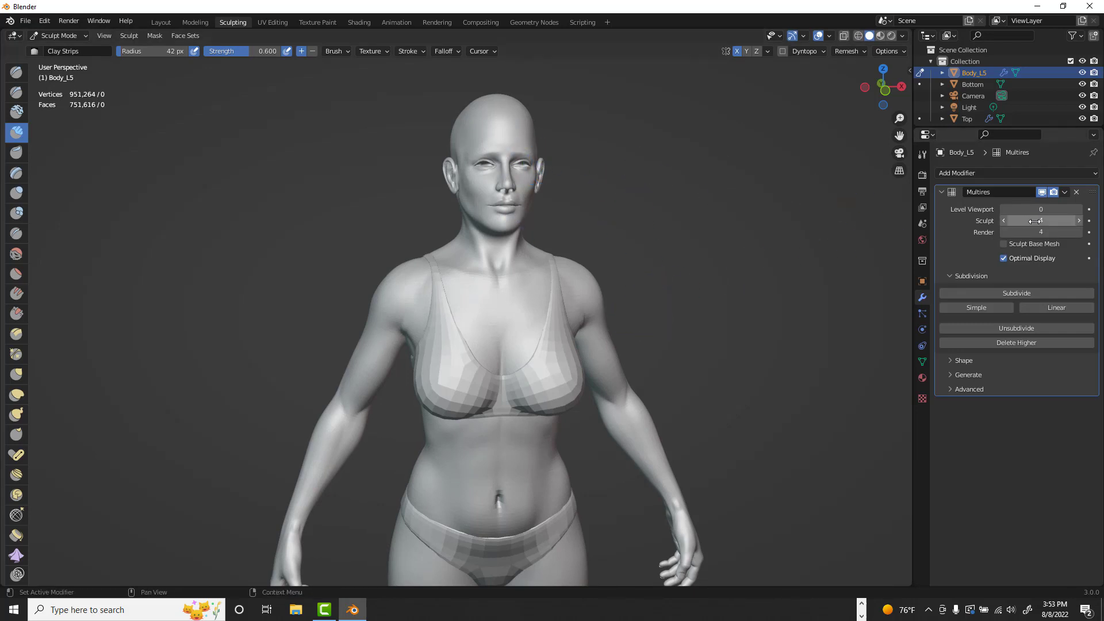
# - Compare the body in the Layout workspace before and after raising Body_L5's Multires viewport level, and return to the Sculpting workspace
pyautogui.click(164, 23)
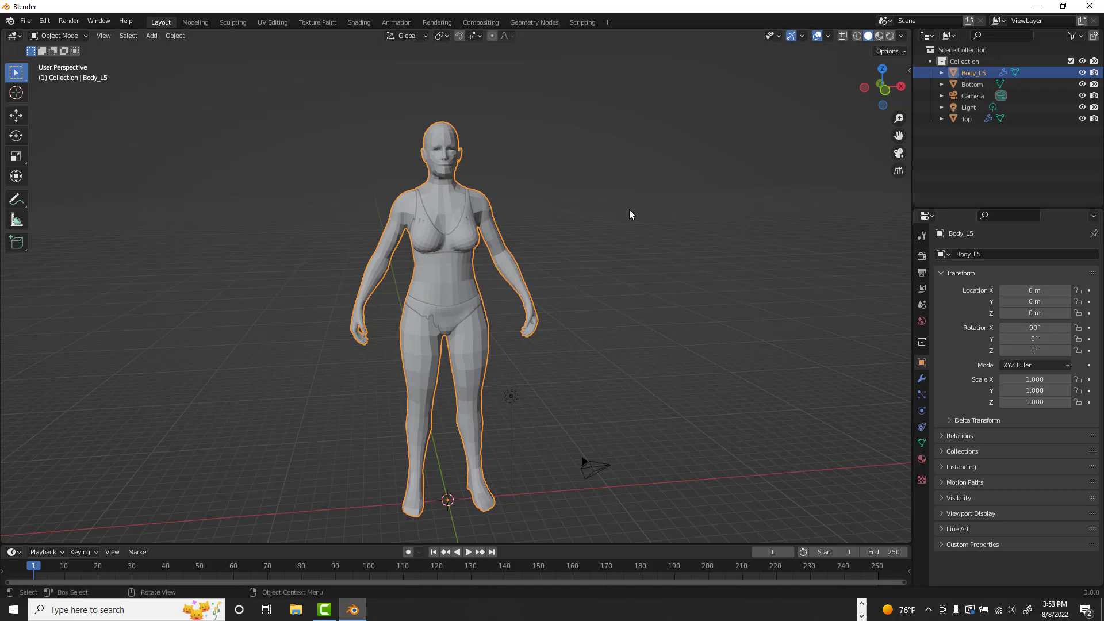
pyautogui.click(232, 23)
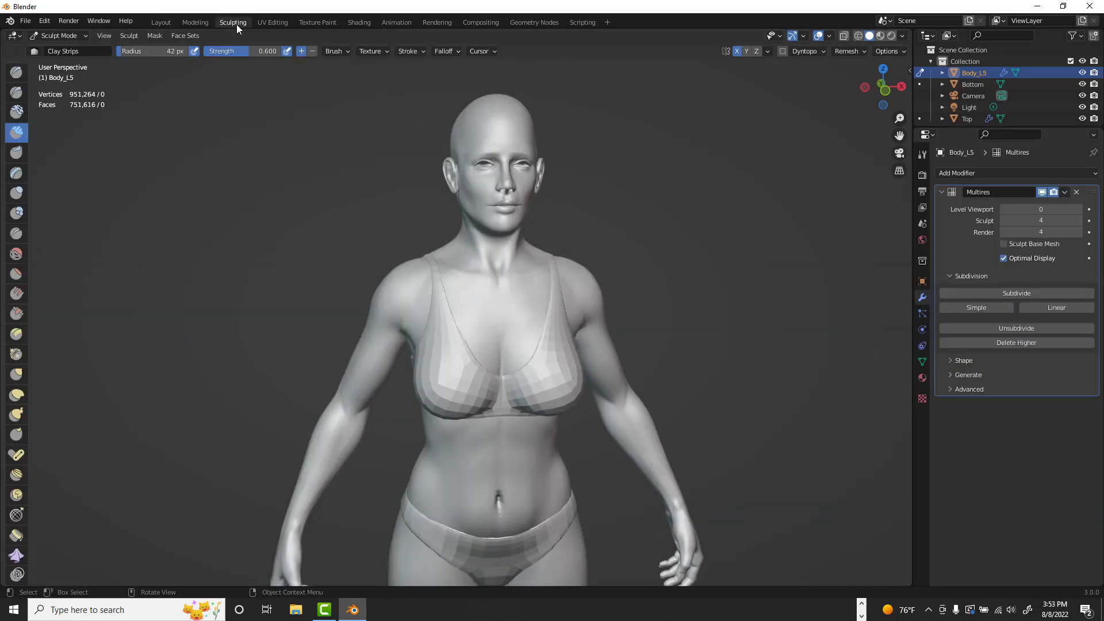
pyautogui.click(1079, 209)
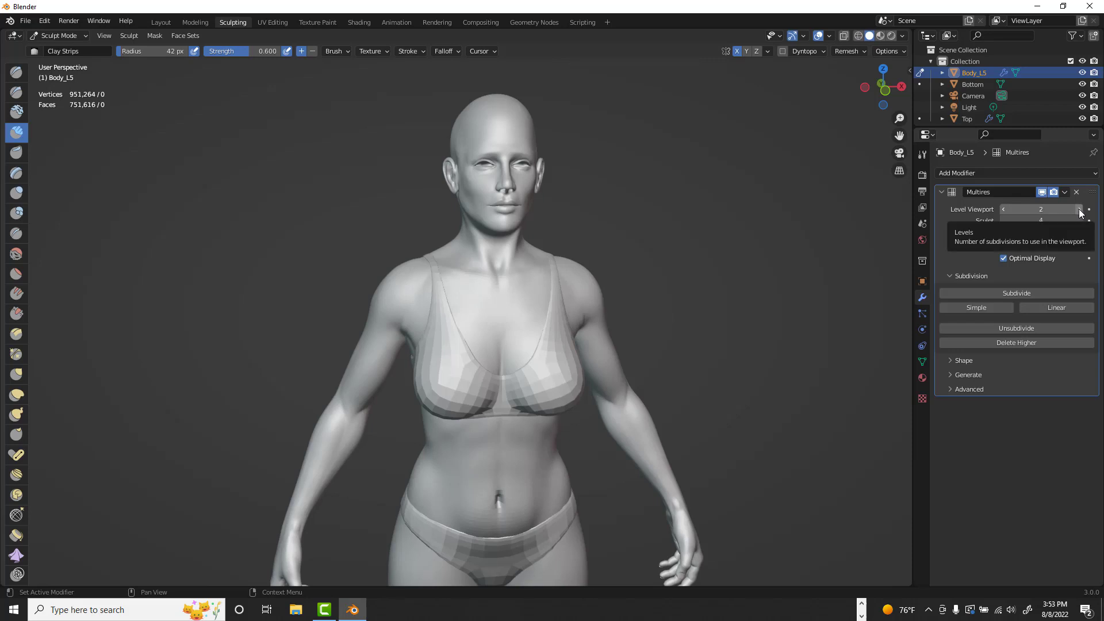
pyautogui.click(1079, 211)
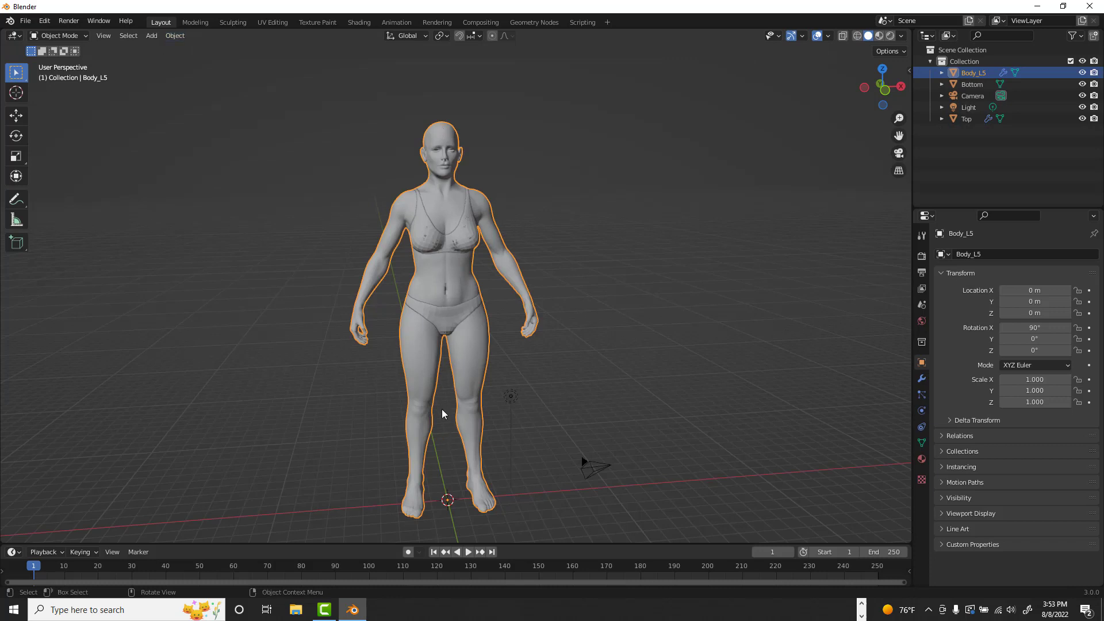
pyautogui.click(233, 22)
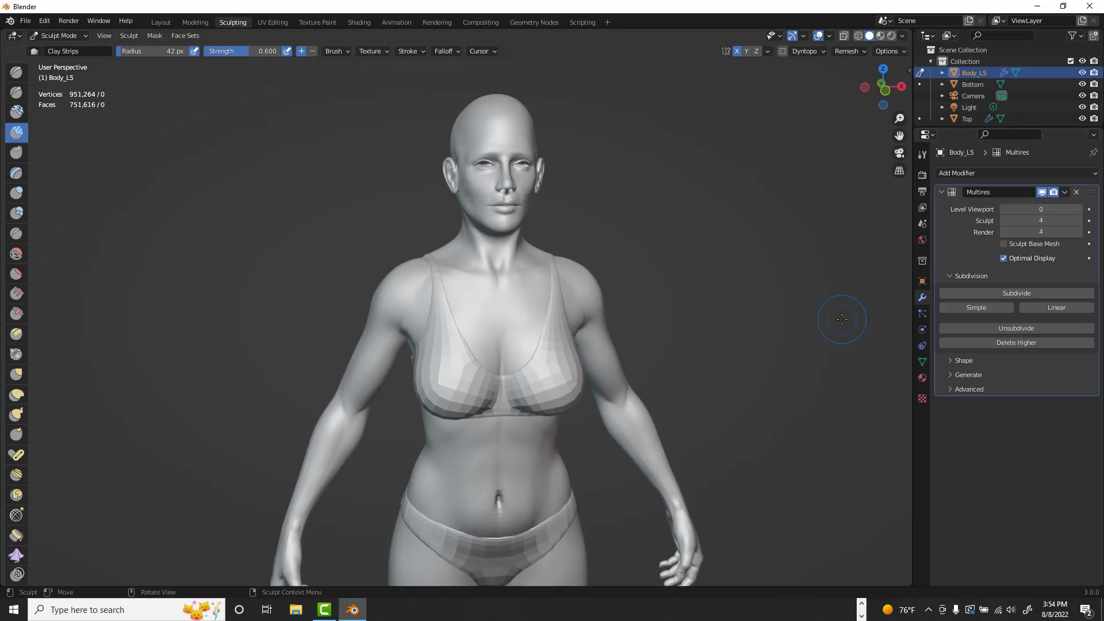
# - Look at the Emulate 3 Button Mouse option in the Input preferences and close the preferences
pyautogui.moveTo(687, 314)
pyautogui.mouseDown(button='middle')
pyautogui.moveTo(696, 319)
pyautogui.moveTo(690, 291)
pyautogui.mouseUp(button='middle')
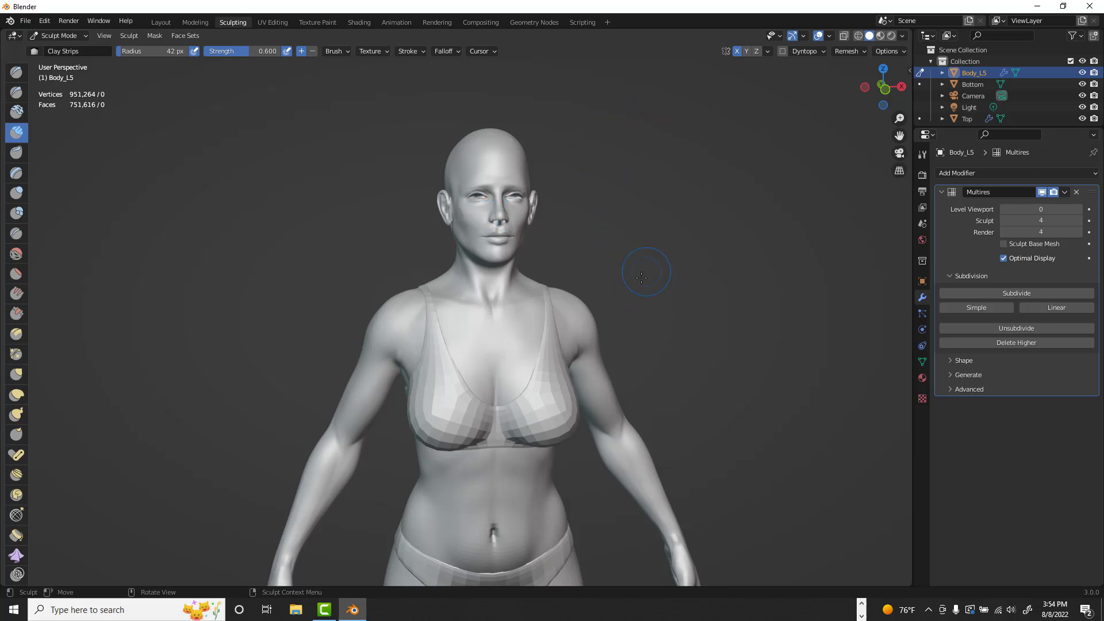
pyautogui.moveTo(661, 288); pyautogui.dragTo(651, 286, button='middle')
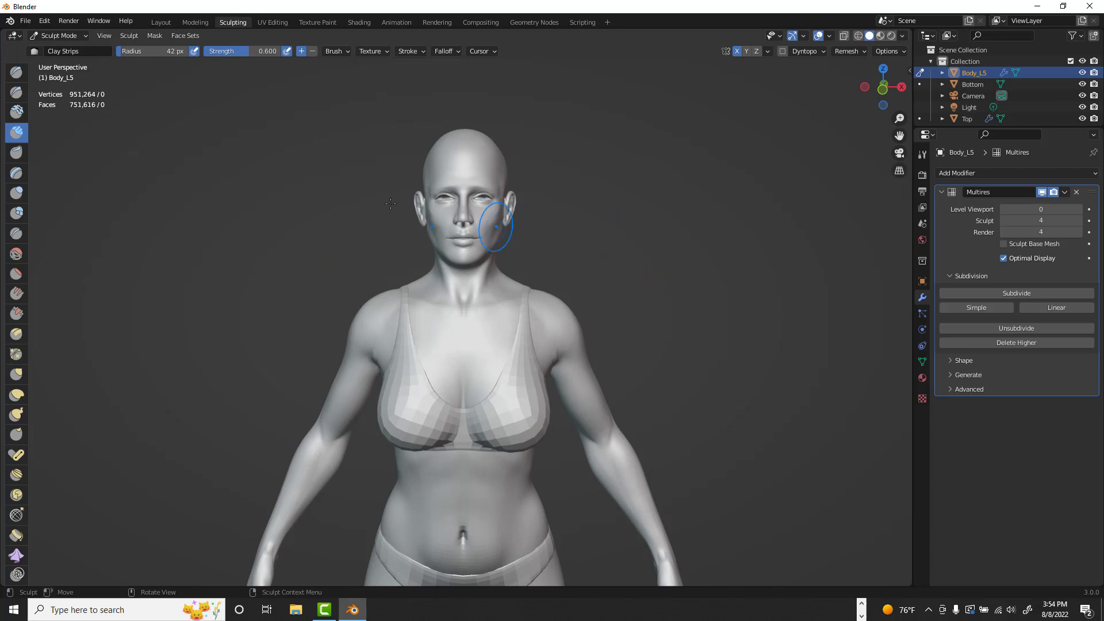
pyautogui.click(44, 21)
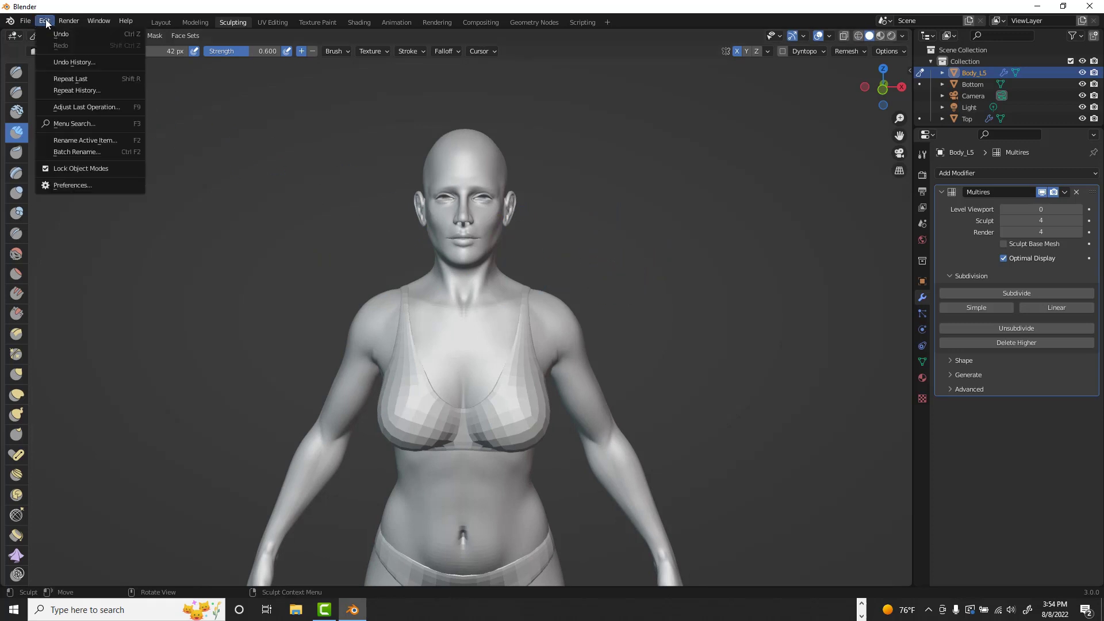
pyautogui.click(83, 185)
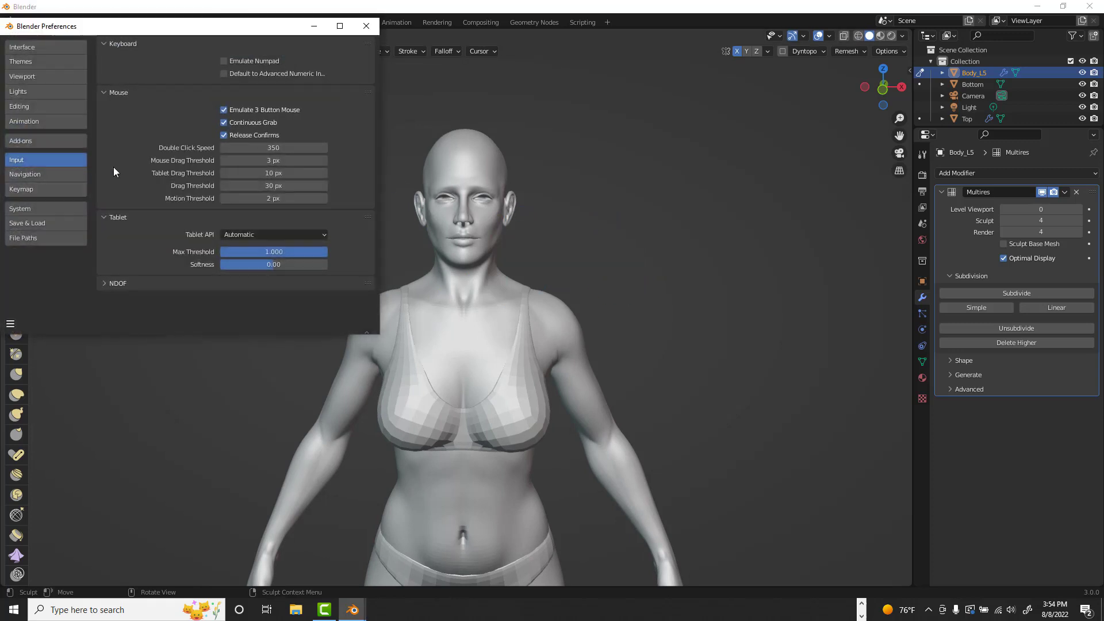
pyautogui.moveTo(259, 57); pyautogui.dragTo(513, 83)
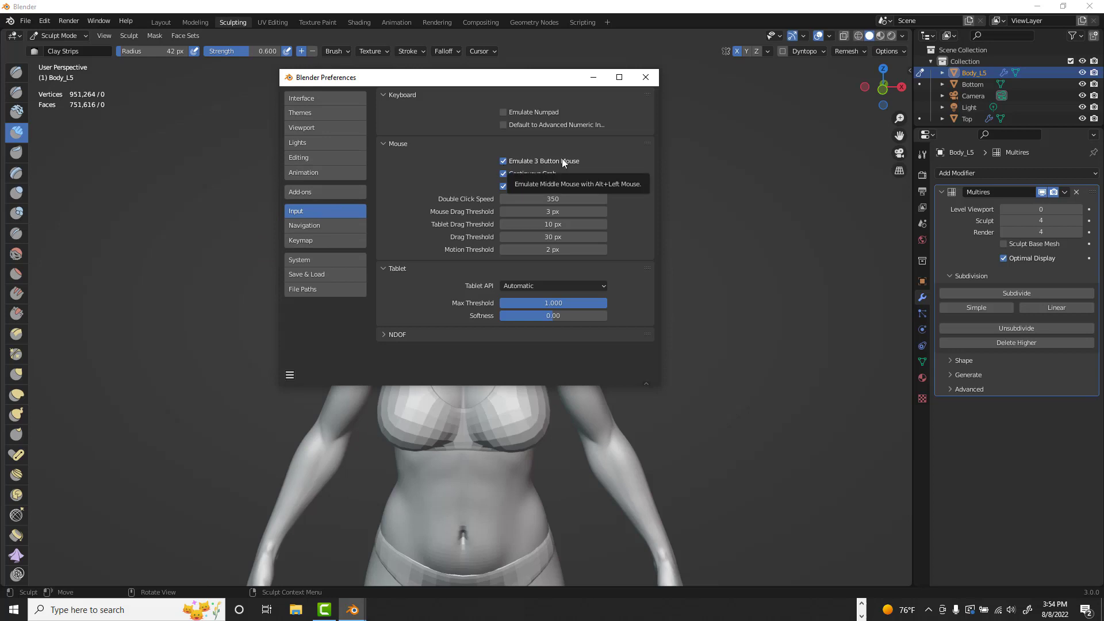
pyautogui.click(646, 77)
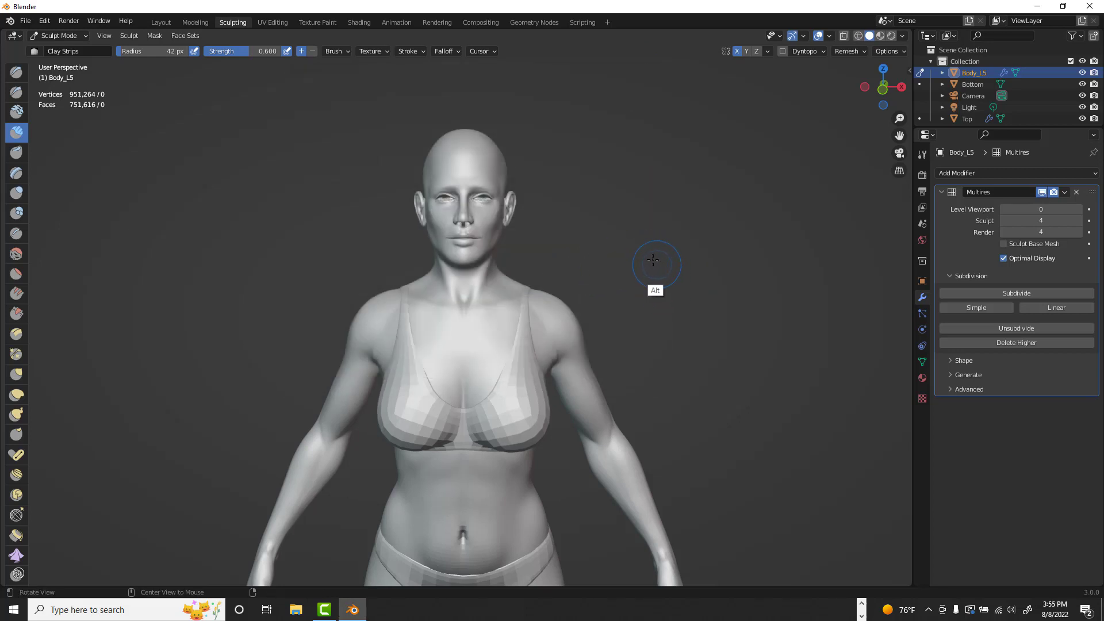
# - Try the emulated mouse navigation to get closer to the head, and recheck Emulate 3 Button Mouse in the preferences
pyautogui.keyDown('alt'); pyautogui.moveTo(654, 264); pyautogui.dragTo(661, 239); pyautogui.keyUp('alt')
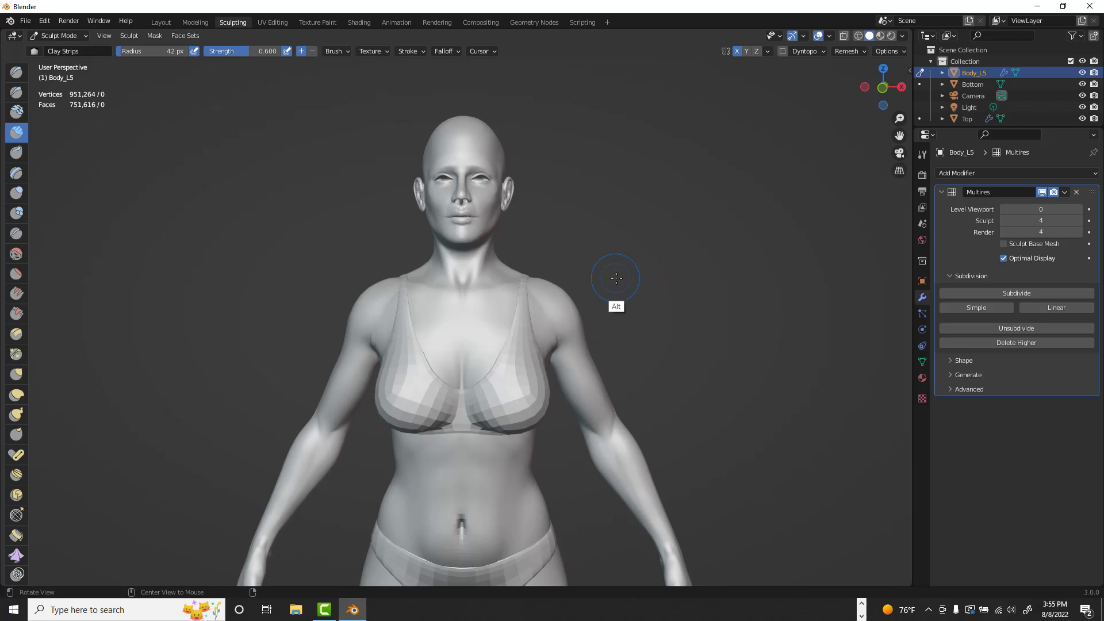
pyautogui.keyDown('ctrl'); pyautogui.keyDown('alt'); pyautogui.moveTo(649, 280); pyautogui.dragTo(612, 274); pyautogui.keyUp('alt'); pyautogui.keyUp('ctrl')
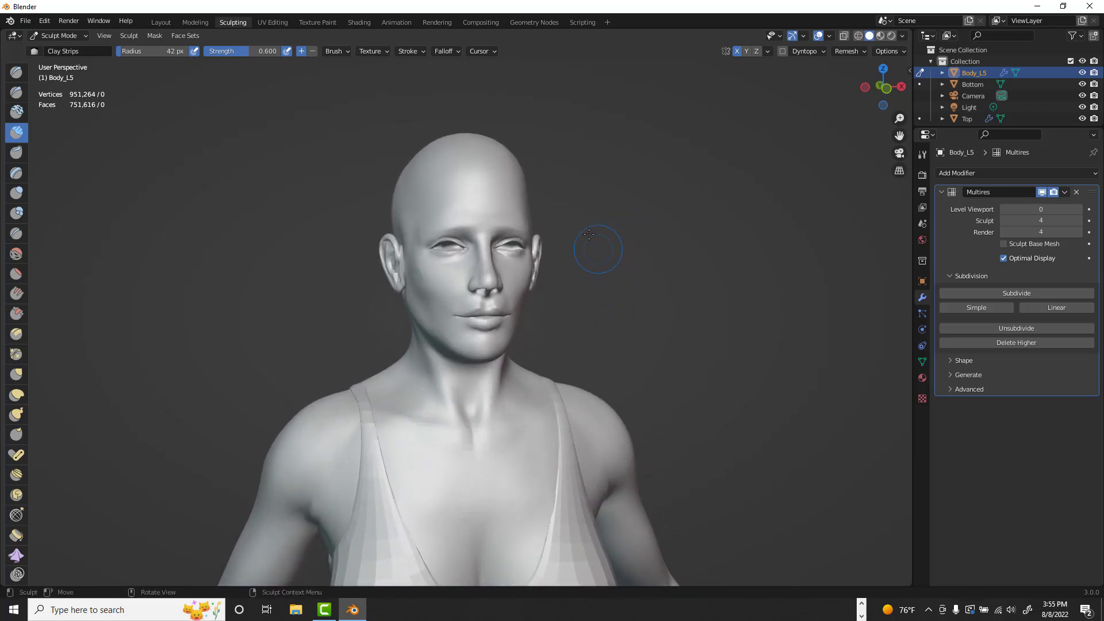
pyautogui.click(45, 20)
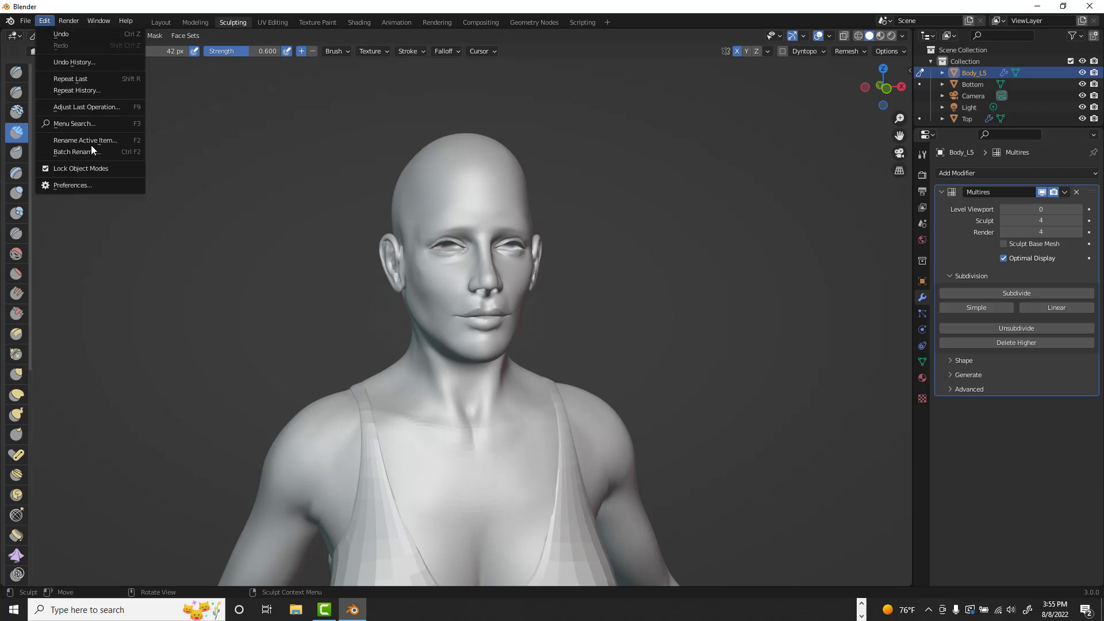
pyautogui.click(115, 186)
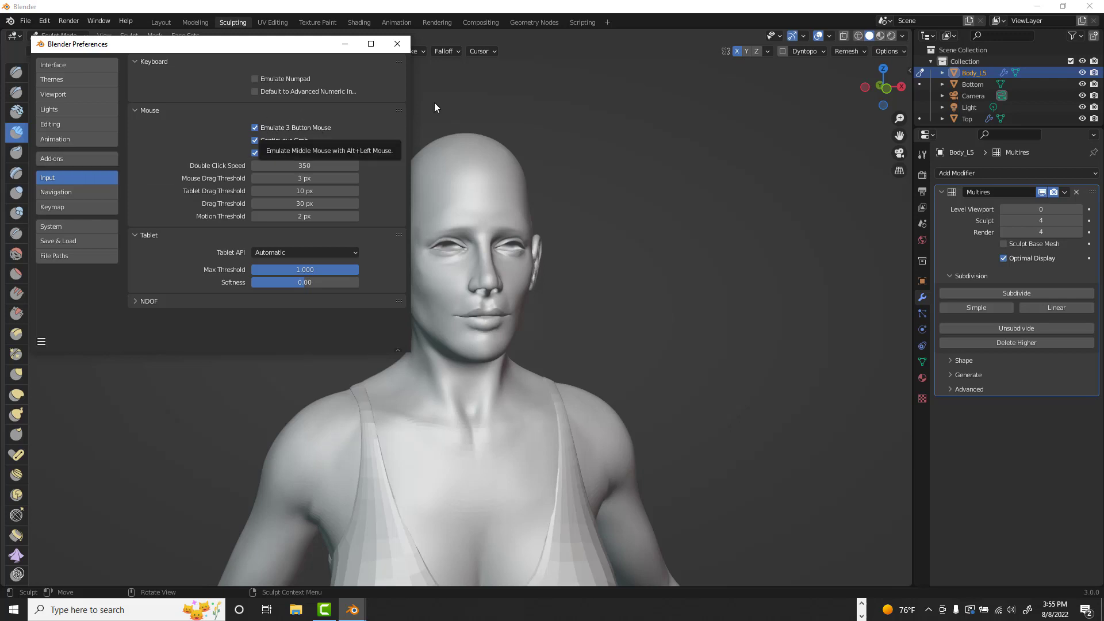
pyautogui.click(401, 44)
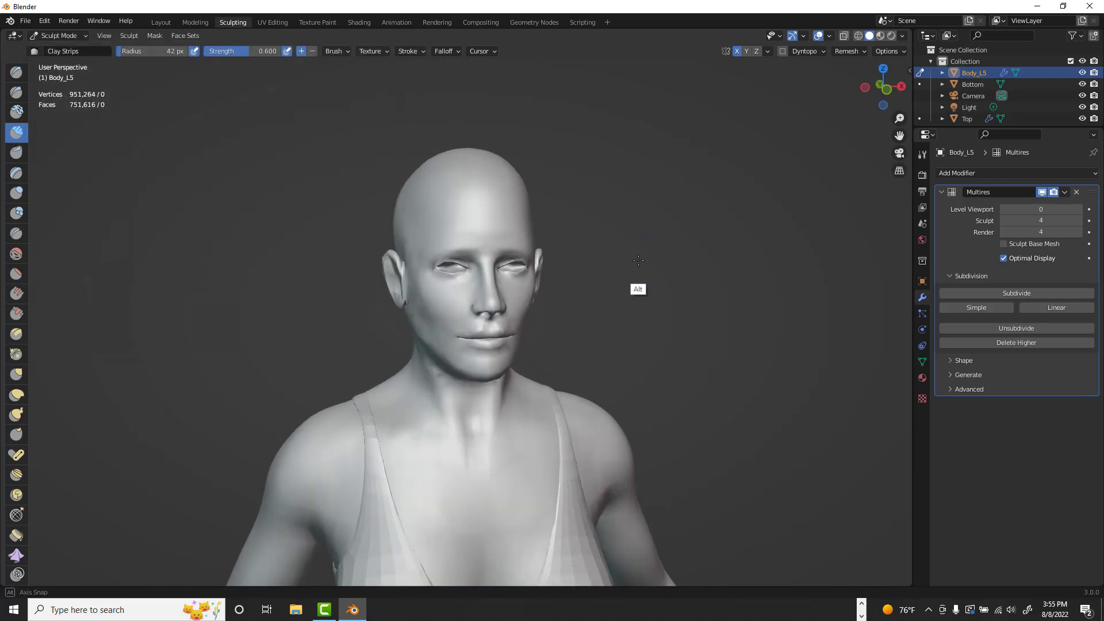
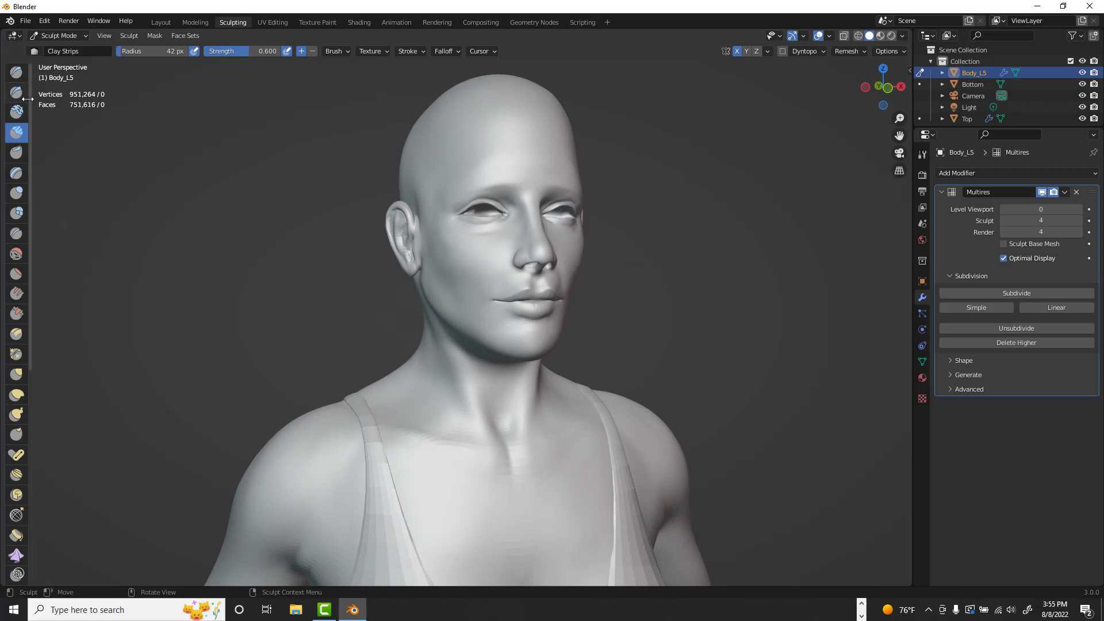
# - Widen the sculpt brush toolbar so that it shows the brush names, and look through the whole brush list
pyautogui.moveTo(33, 102)
pyautogui.mouseDown()
pyautogui.moveTo(135, 123)
pyautogui.moveTo(88, 125)
pyautogui.mouseUp()
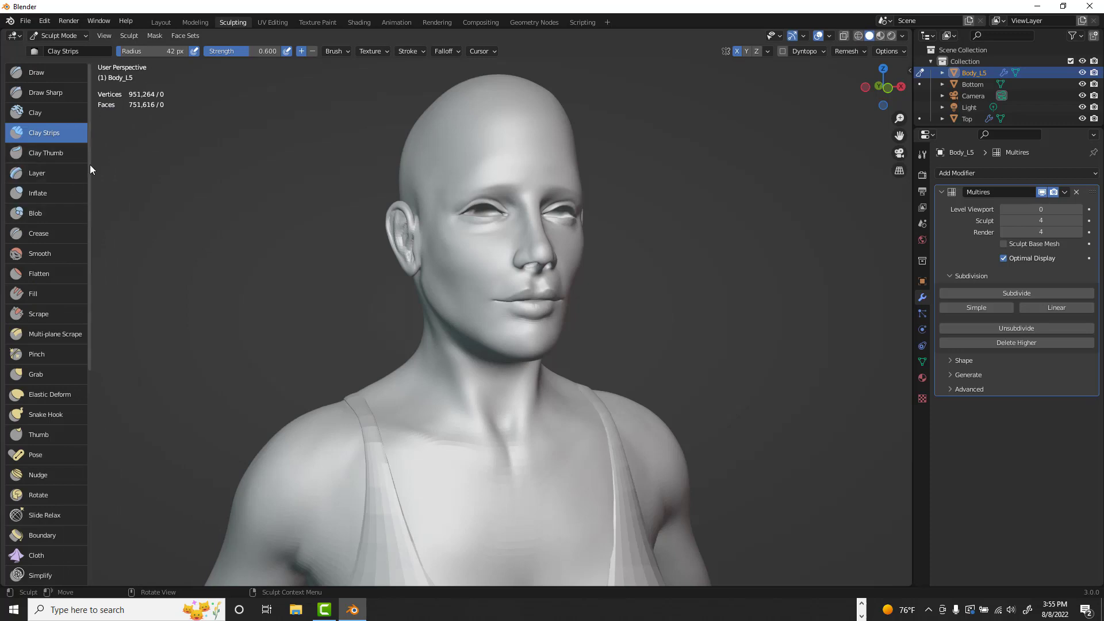
pyautogui.moveTo(90, 168)
pyautogui.mouseDown()
pyautogui.moveTo(94, 292)
pyautogui.moveTo(95, 278)
pyautogui.mouseUp()
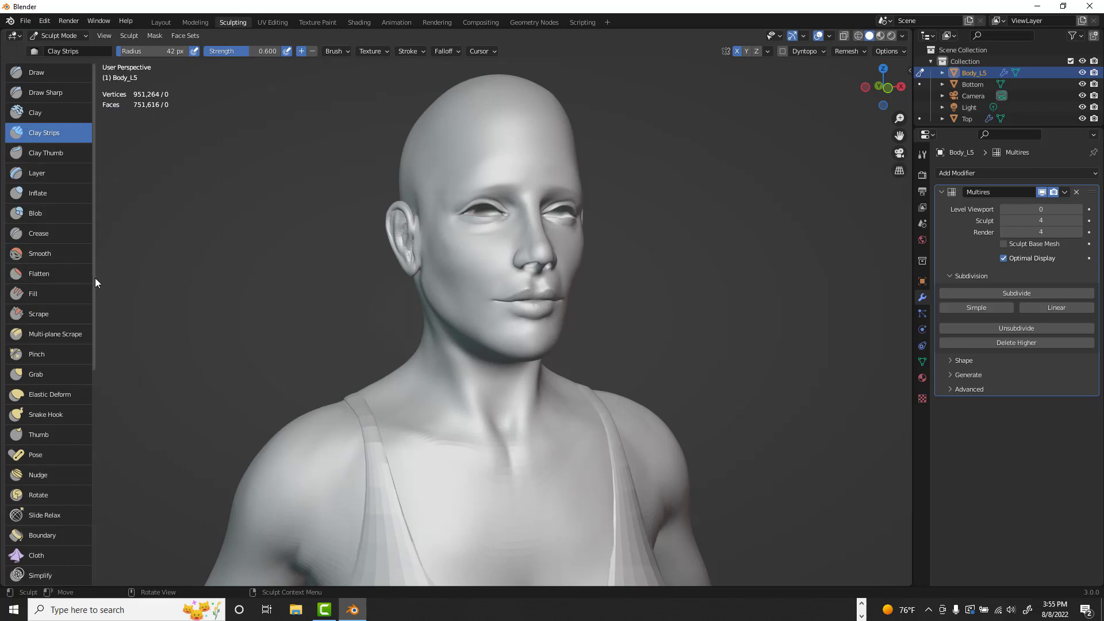
pyautogui.scroll(-6, 95, 278)
pyautogui.scroll(3, 86, 316)
pyautogui.scroll(-10, 87, 403)
pyautogui.scroll(13, 84, 230)
# - Try Clay Strips and Draw Sharp strokes across the forehead, smooth the Draw Sharp creases, and undo the strokes
pyautogui.moveTo(679, 254)
pyautogui.keyDown('alt'); pyautogui.keyDown('shift'); pyautogui.mouseDown()
pyautogui.moveTo(670, 294)
pyautogui.moveTo(670, 259)
pyautogui.mouseUp(); pyautogui.keyUp('shift'); pyautogui.keyUp('alt')
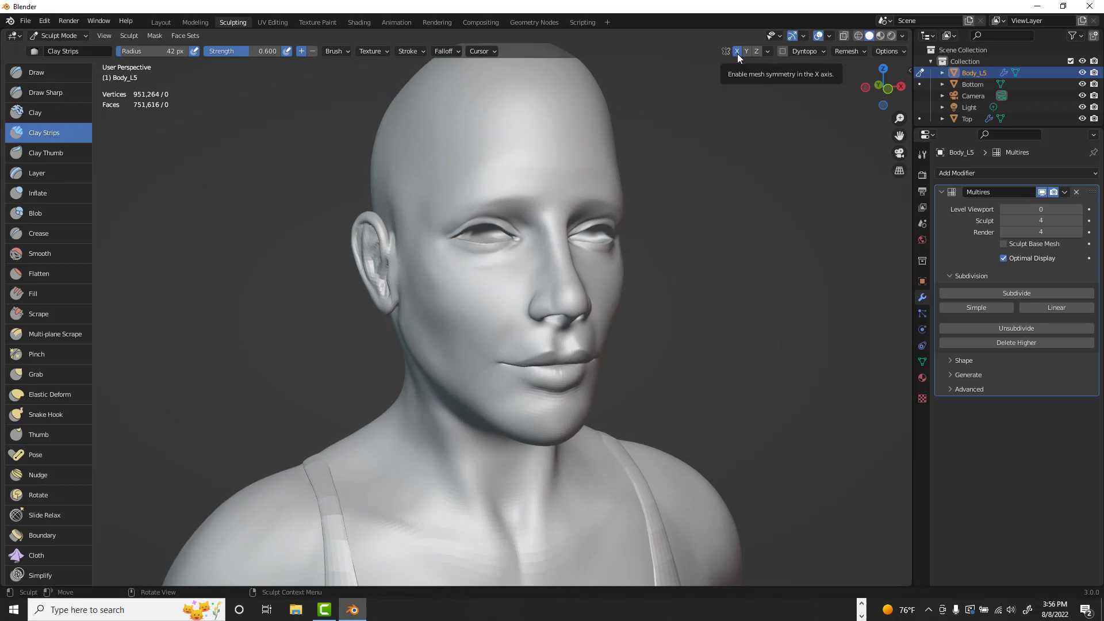
pyautogui.moveTo(496, 186)
pyautogui.mouseDown()
pyautogui.moveTo(533, 184)
pyautogui.moveTo(460, 195)
pyautogui.moveTo(525, 181)
pyautogui.moveTo(449, 190)
pyautogui.moveTo(520, 180)
pyautogui.moveTo(432, 186)
pyautogui.moveTo(521, 183)
pyautogui.moveTo(436, 179)
pyautogui.moveTo(526, 180)
pyautogui.moveTo(433, 172)
pyautogui.moveTo(522, 180)
pyautogui.moveTo(432, 176)
pyautogui.moveTo(439, 201)
pyautogui.moveTo(526, 183)
pyautogui.moveTo(428, 203)
pyautogui.moveTo(535, 186)
pyautogui.moveTo(407, 193)
pyautogui.moveTo(492, 173)
pyautogui.moveTo(519, 190)
pyautogui.moveTo(569, 167)
pyautogui.mouseUp()
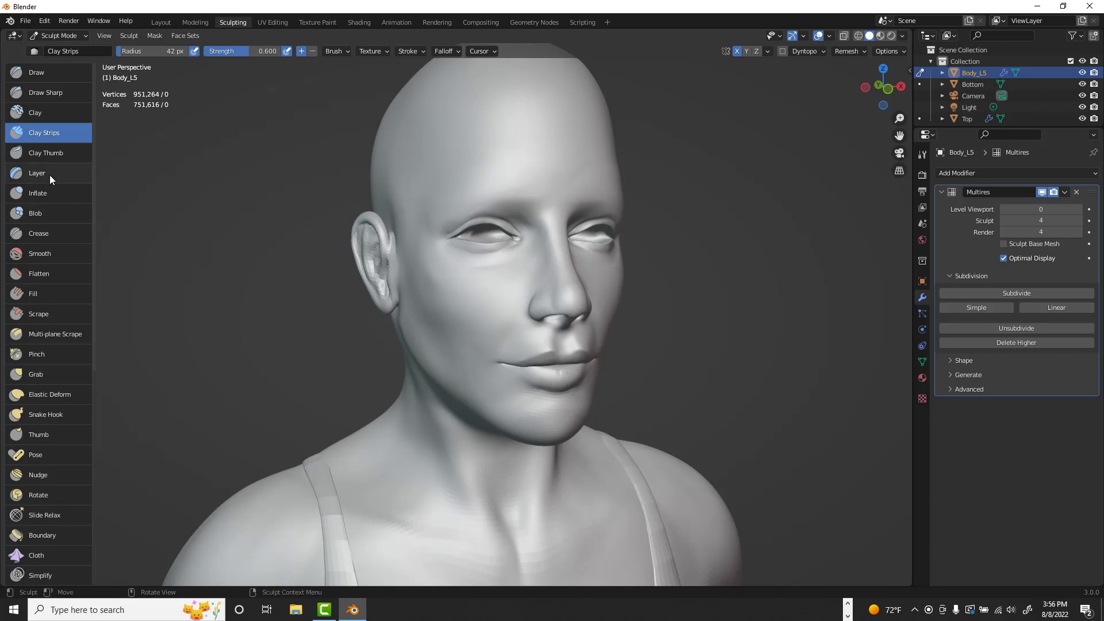
pyautogui.click(58, 92)
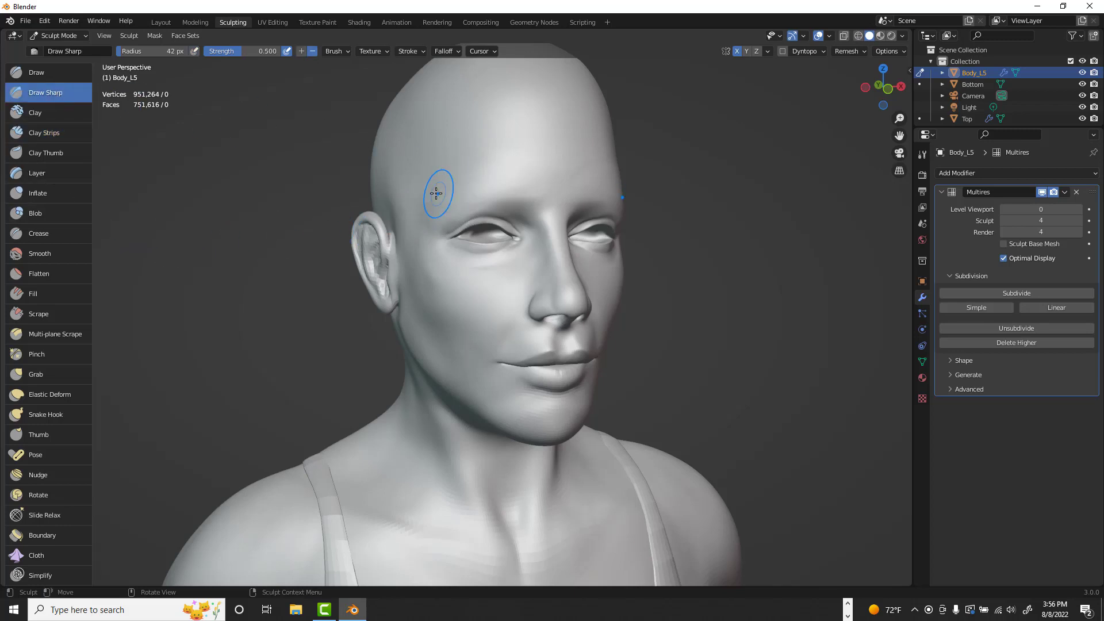
pyautogui.moveTo(419, 195)
pyautogui.mouseDown()
pyautogui.moveTo(495, 178)
pyautogui.moveTo(542, 140)
pyautogui.moveTo(498, 123)
pyautogui.mouseUp()
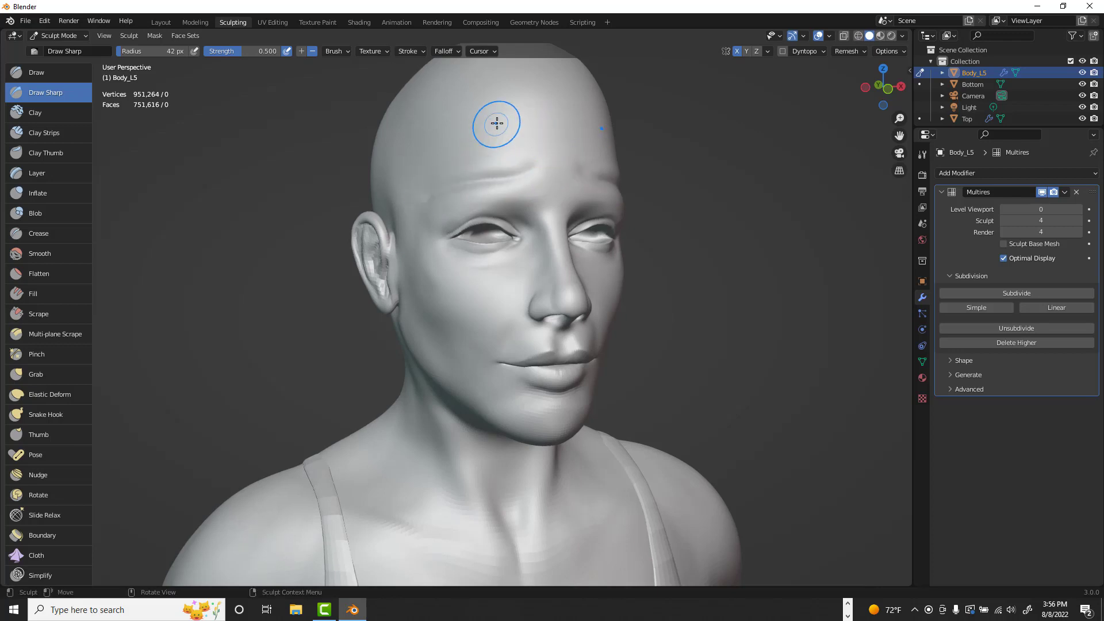
pyautogui.moveTo(555, 192)
pyautogui.keyDown('shift'); pyautogui.mouseDown()
pyautogui.moveTo(468, 184)
pyautogui.moveTo(523, 136)
pyautogui.moveTo(485, 143)
pyautogui.moveTo(408, 189)
pyautogui.moveTo(500, 165)
pyautogui.moveTo(491, 131)
pyautogui.moveTo(574, 121)
pyautogui.mouseUp(); pyautogui.keyUp('shift')
pyautogui.hotkey('ctrl', 'z')
pyautogui.hotkey('ctrl', 'z')
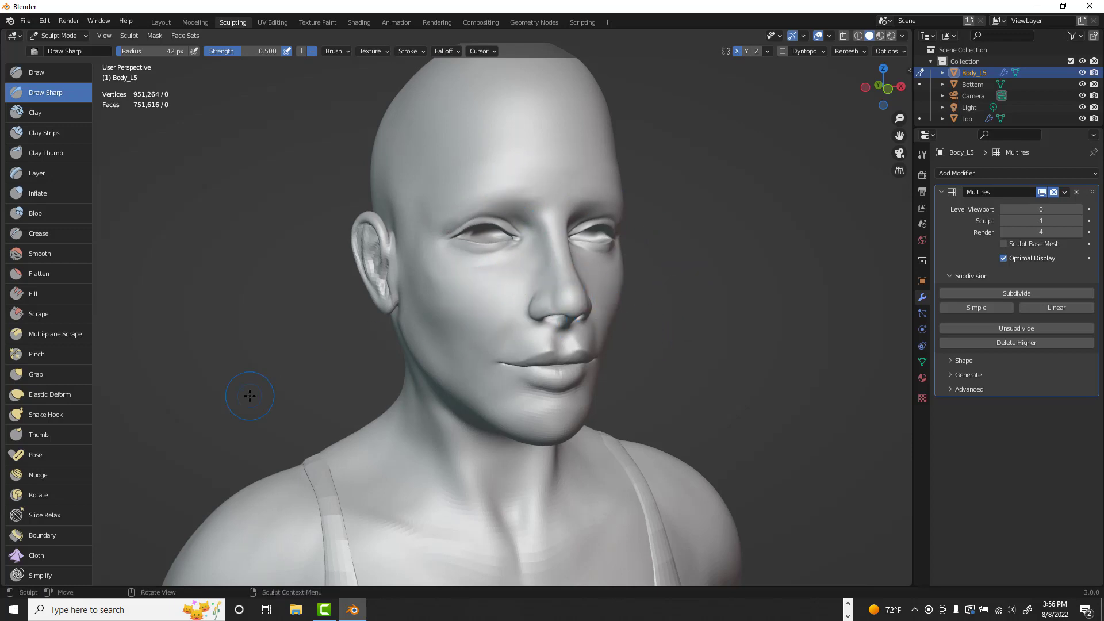
# - Try the beige, red, brown and pale grey MatCaps on the full body in the viewport shading
pyautogui.moveTo(694, 332)
pyautogui.keyDown('ctrl'); pyautogui.keyDown('alt'); pyautogui.mouseDown(button='middle')
pyautogui.moveTo(685, 355)
pyautogui.moveTo(686, 318)
pyautogui.mouseUp(button='middle'); pyautogui.keyUp('alt'); pyautogui.keyUp('ctrl')
pyautogui.keyDown('alt'); pyautogui.moveTo(282, 400); pyautogui.dragTo(654, 352, button='middle'); pyautogui.keyUp('alt')
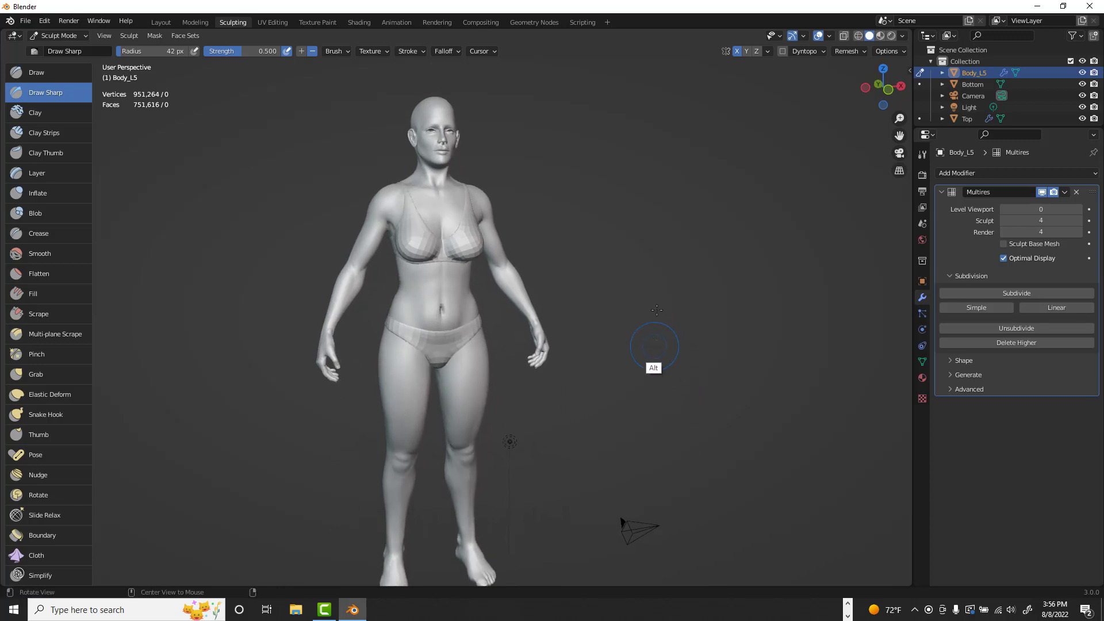
pyautogui.click(903, 37)
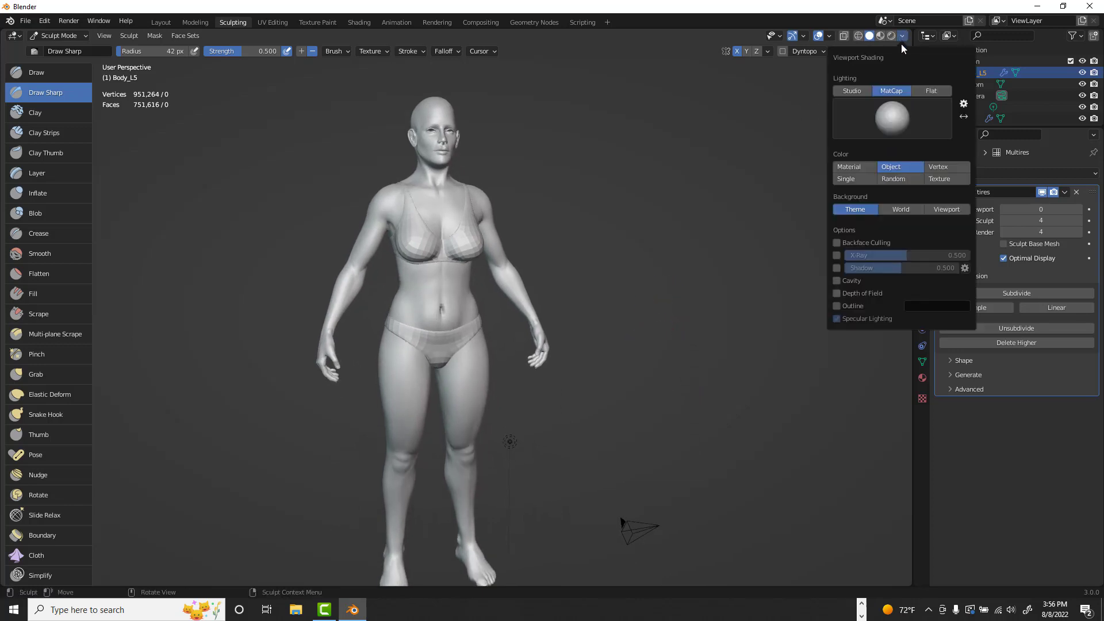
pyautogui.click(894, 124)
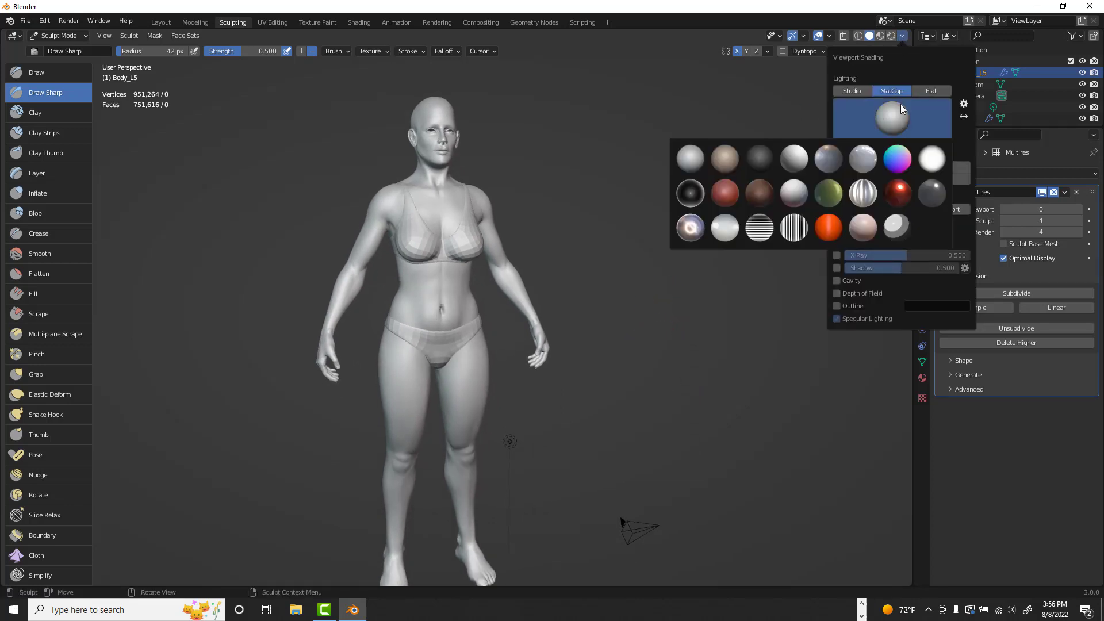
pyautogui.click(729, 161)
pyautogui.click(888, 115)
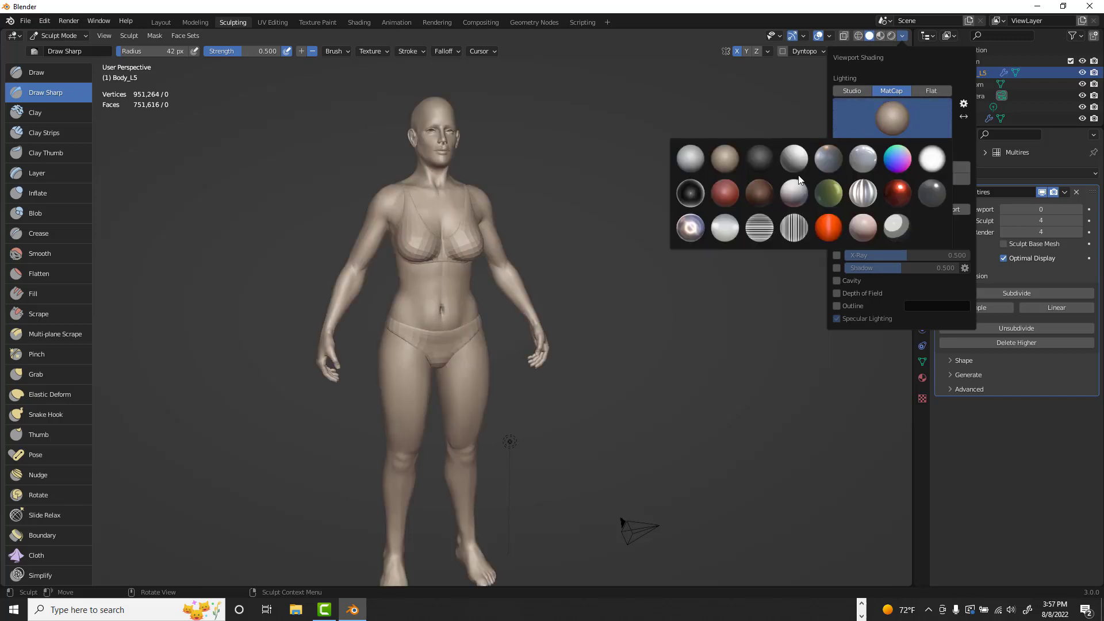
pyautogui.click(728, 195)
pyautogui.click(871, 132)
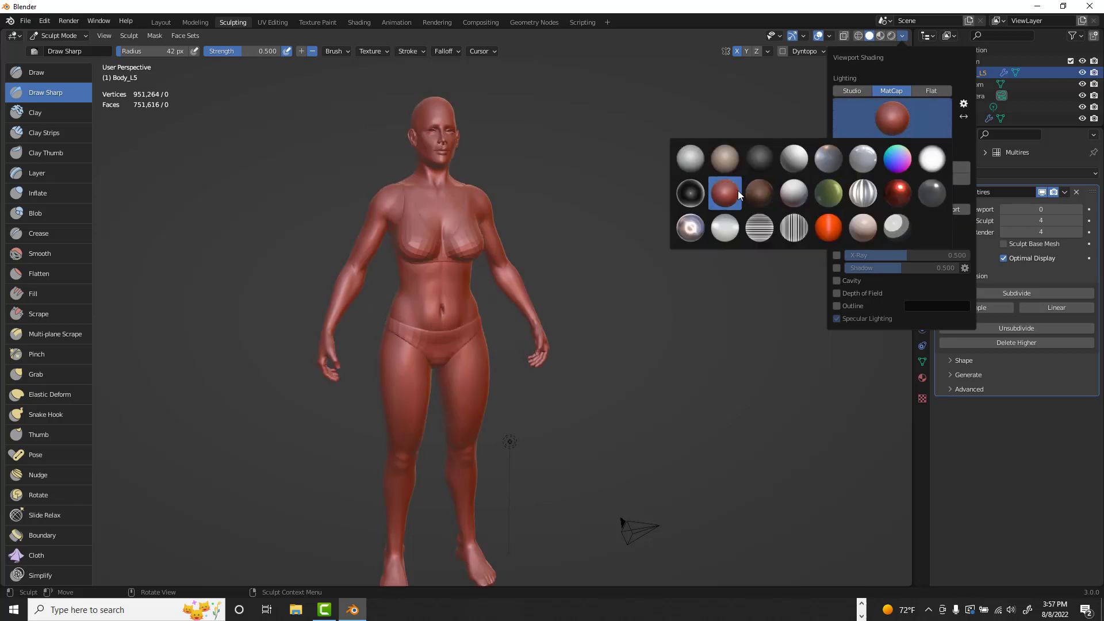
pyautogui.click(729, 167)
pyautogui.click(878, 119)
pyautogui.click(759, 193)
pyautogui.click(893, 132)
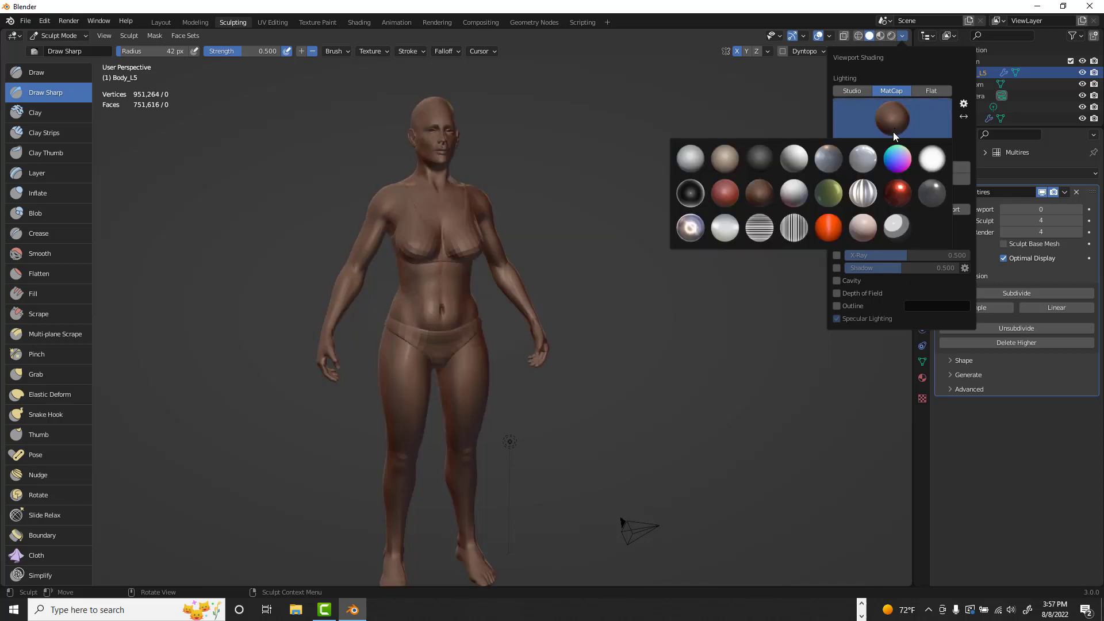
pyautogui.click(800, 196)
# - Switch the viewport lighting to Studio and try the white and grey studio lights on the body
pyautogui.click(854, 92)
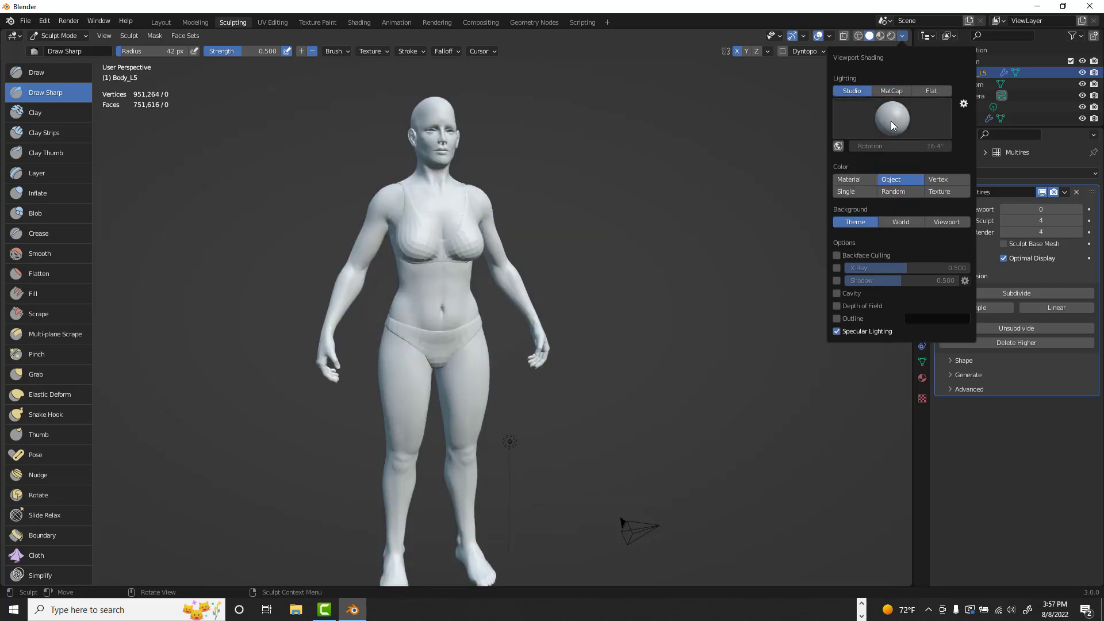
pyautogui.click(890, 120)
pyautogui.click(858, 165)
pyautogui.click(868, 126)
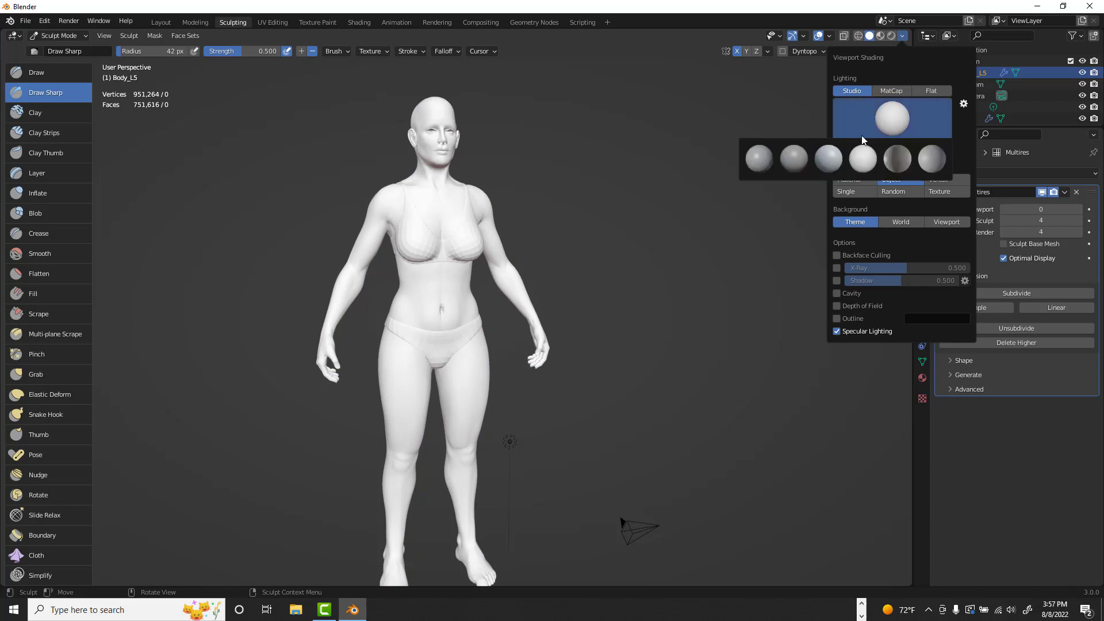
pyautogui.click(796, 163)
# - Return to MatCap lighting, try the glossy grey MatCap and Flat lighting, and choose the beige clay MatCap
pyautogui.click(895, 91)
pyautogui.click(892, 120)
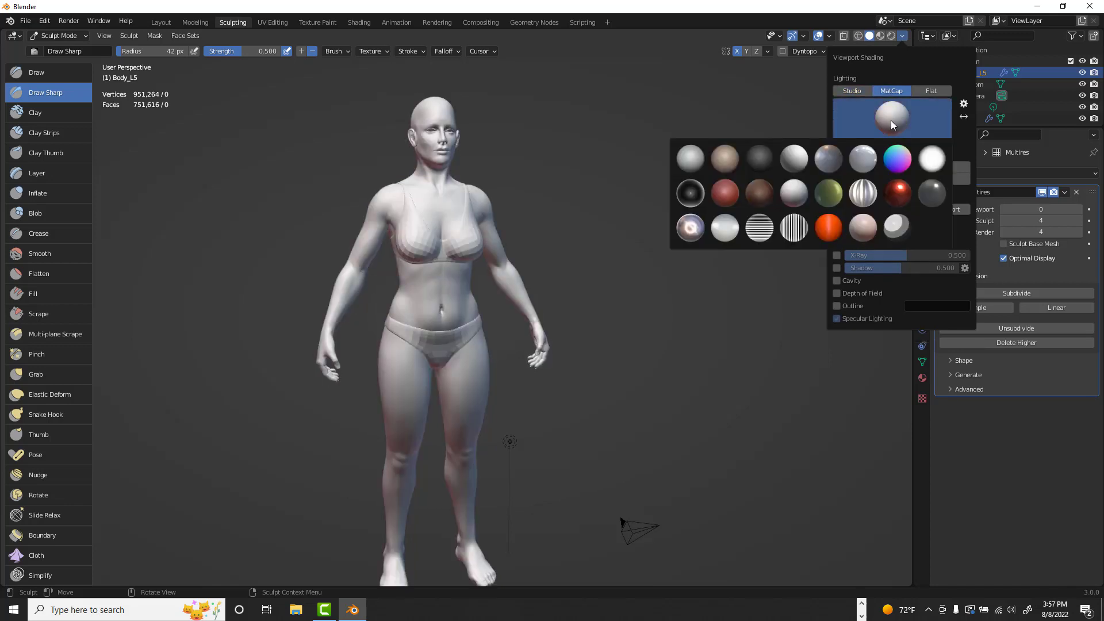
pyautogui.click(858, 163)
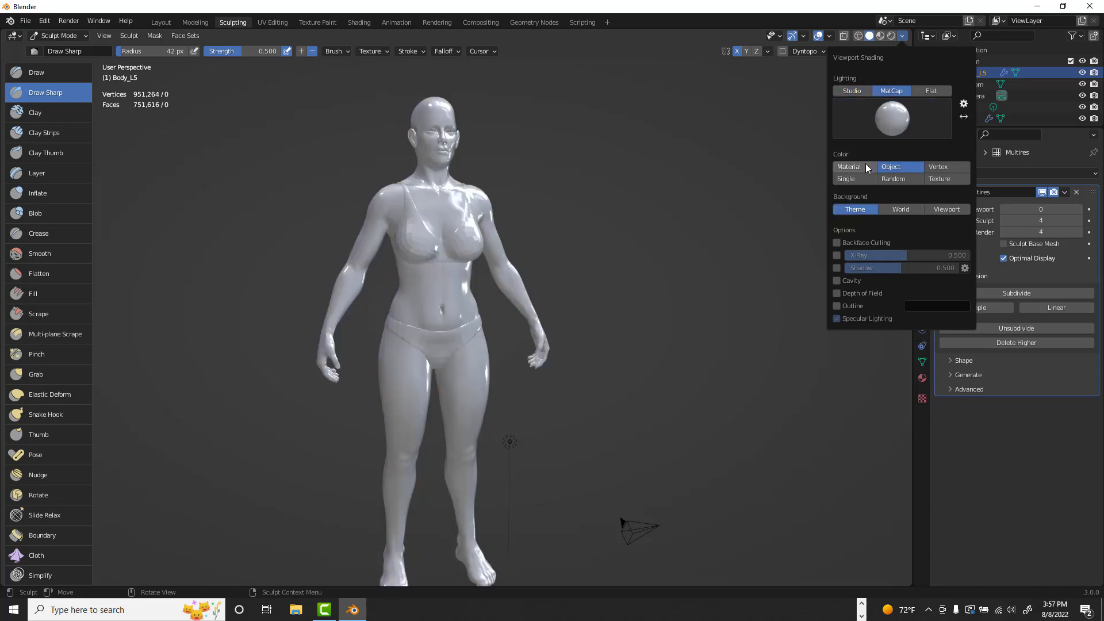
pyautogui.click(932, 92)
pyautogui.click(896, 92)
pyautogui.click(893, 124)
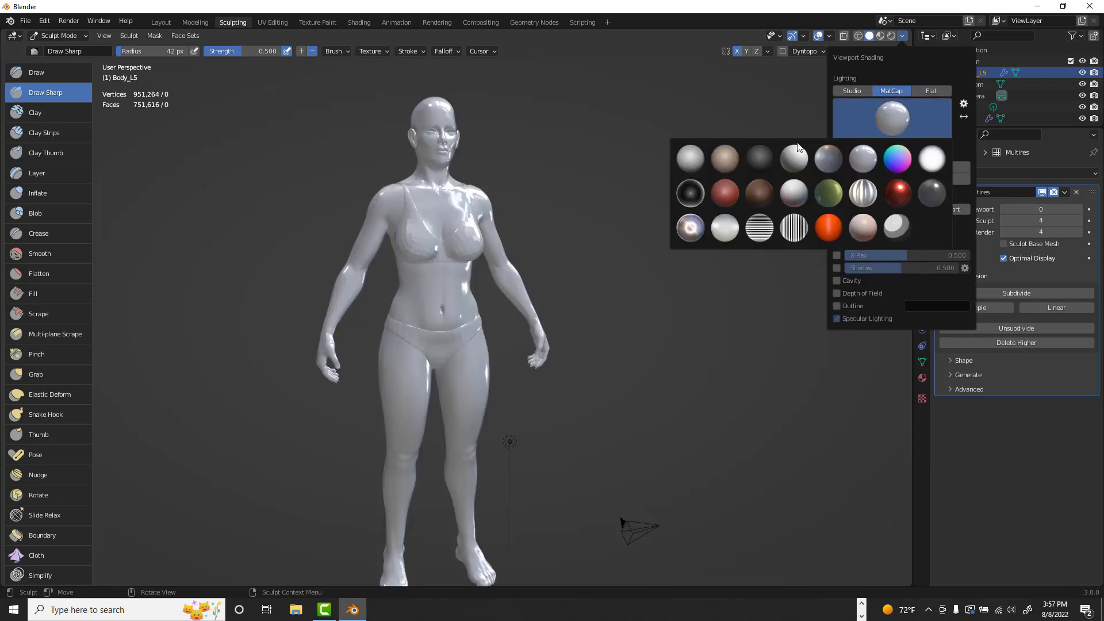
pyautogui.click(727, 156)
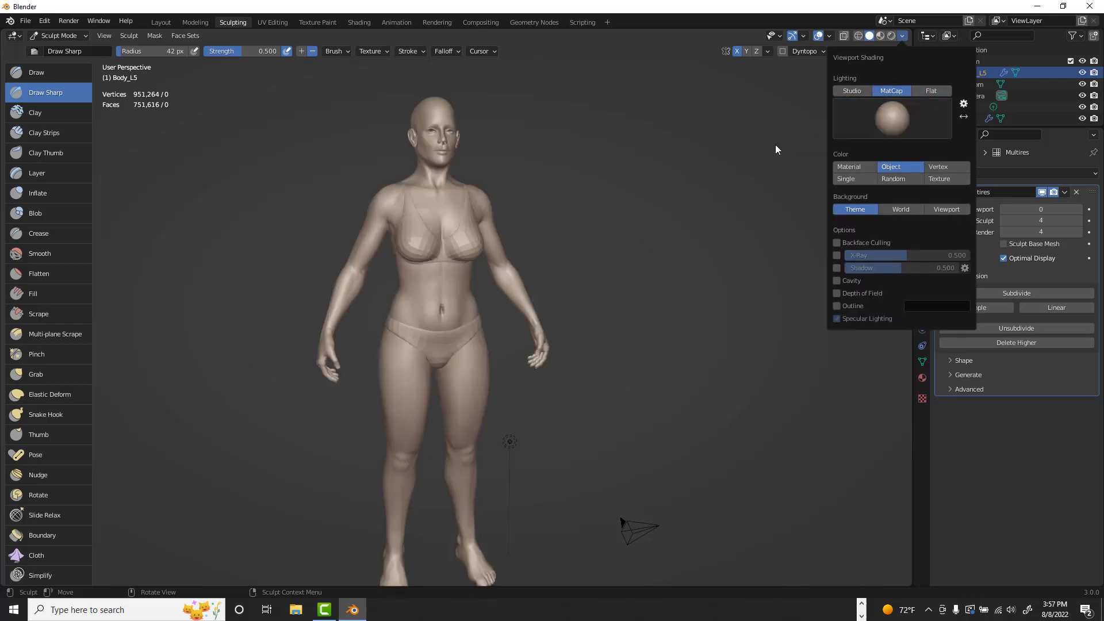
# - Try the horizontal zebra-stripe MatCap on the body and switch back to the beige clay one
pyautogui.click(892, 123)
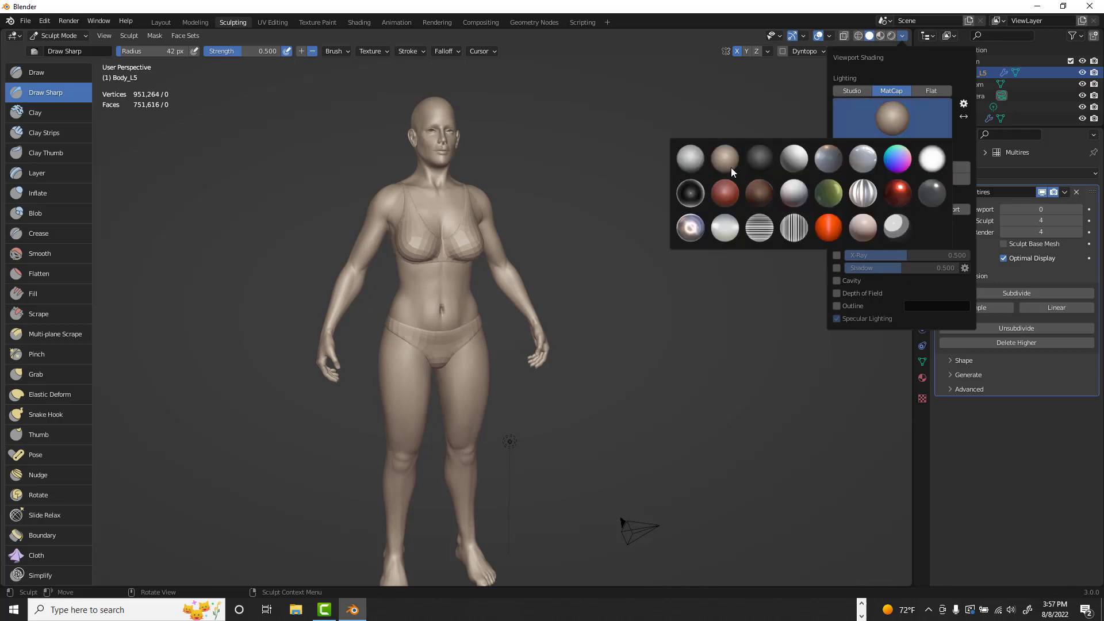
pyautogui.click(759, 228)
pyautogui.click(891, 110)
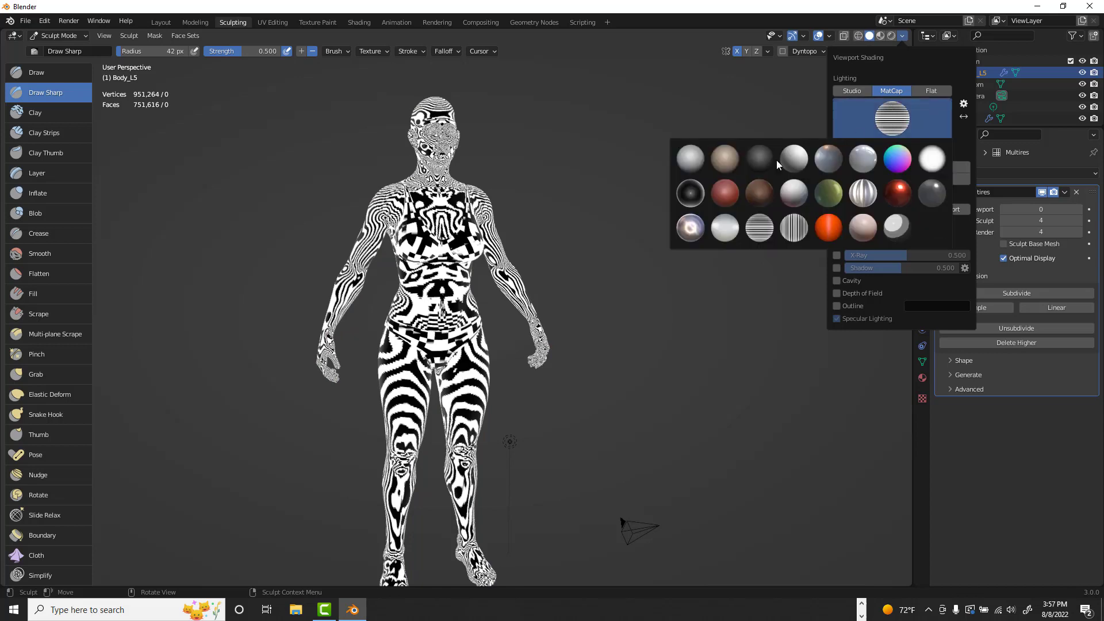
pyautogui.click(732, 165)
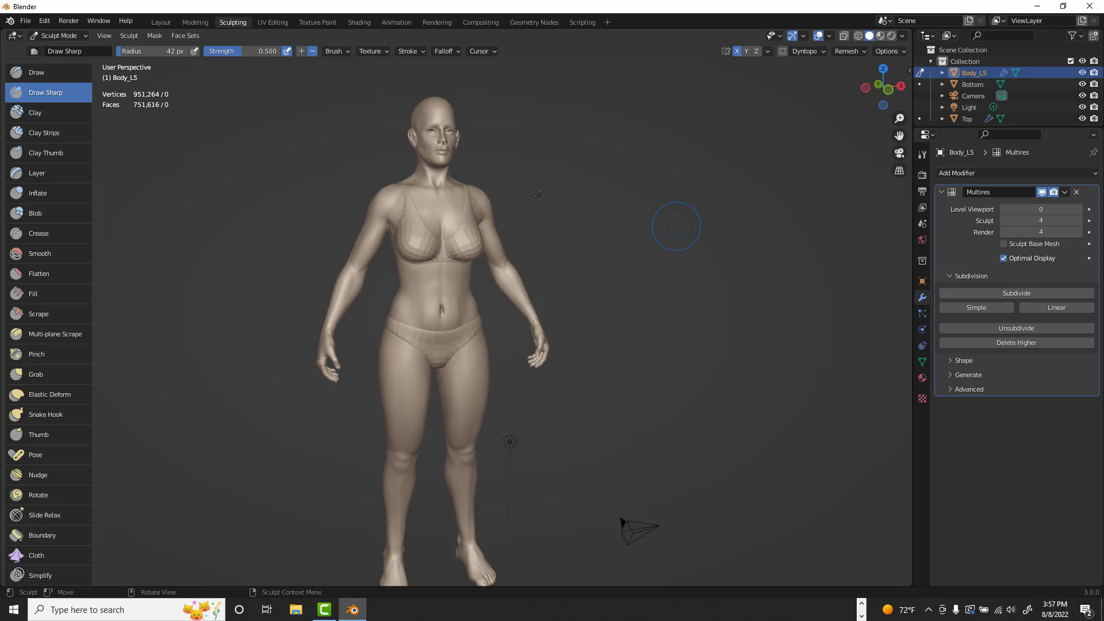
# - Resize the Draw Sharp brush over the forehead to a 20 px radius, and finally set it to 37 px
pyautogui.moveTo(567, 190); pyautogui.dragTo(577, 234, button='middle')
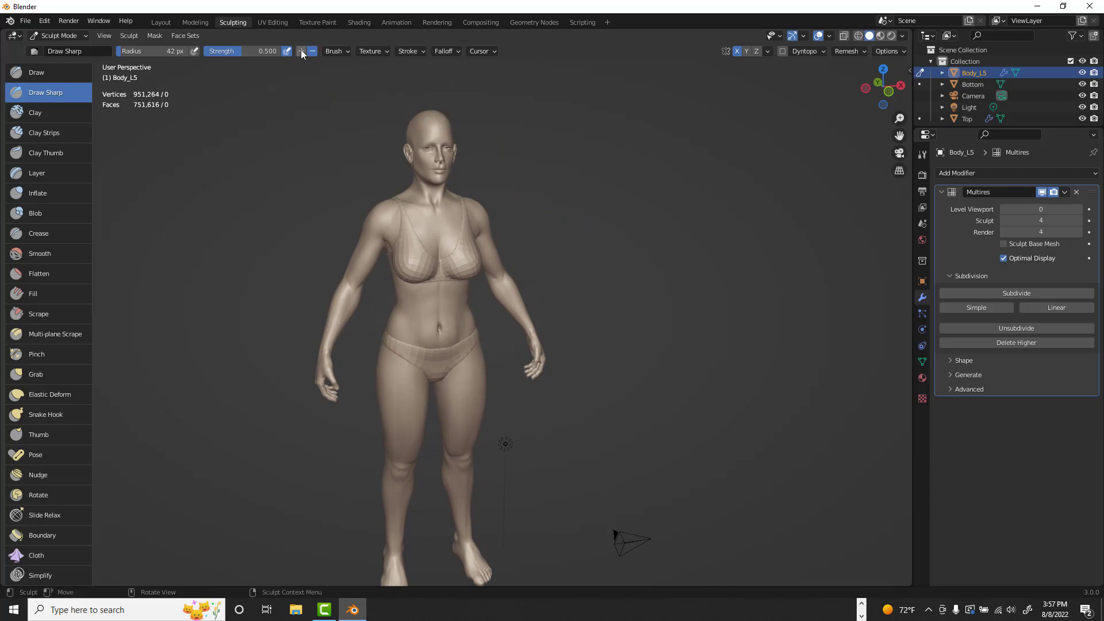
pyautogui.keyDown('ctrl'); pyautogui.keyDown('alt'); pyautogui.moveTo(537, 201); pyautogui.dragTo(564, 258); pyautogui.keyUp('alt'); pyautogui.keyUp('ctrl')
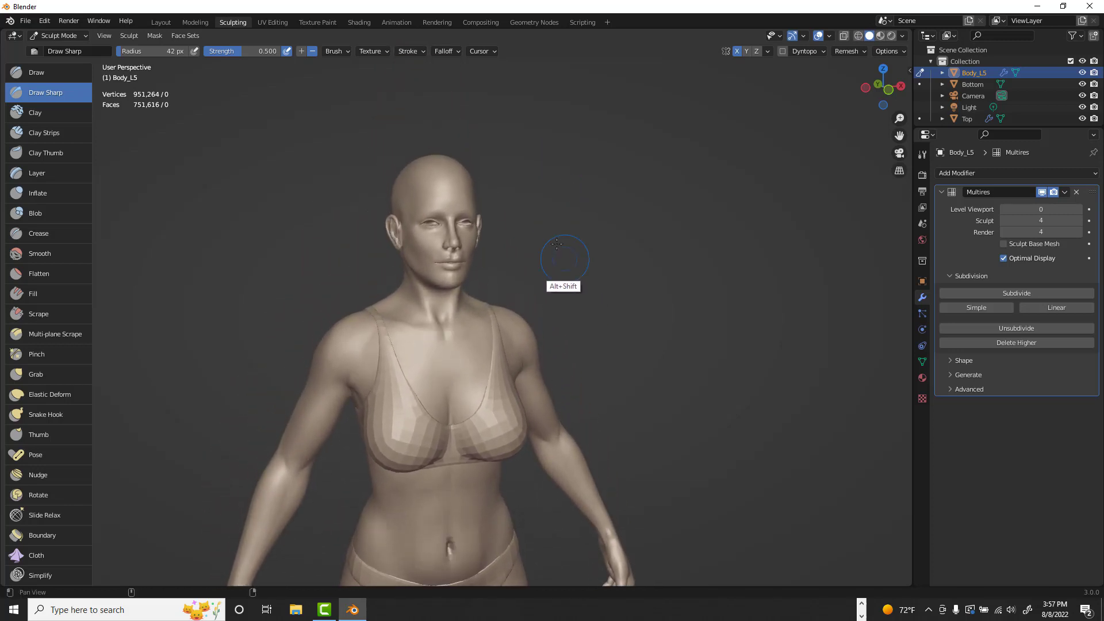
pyautogui.press('f')
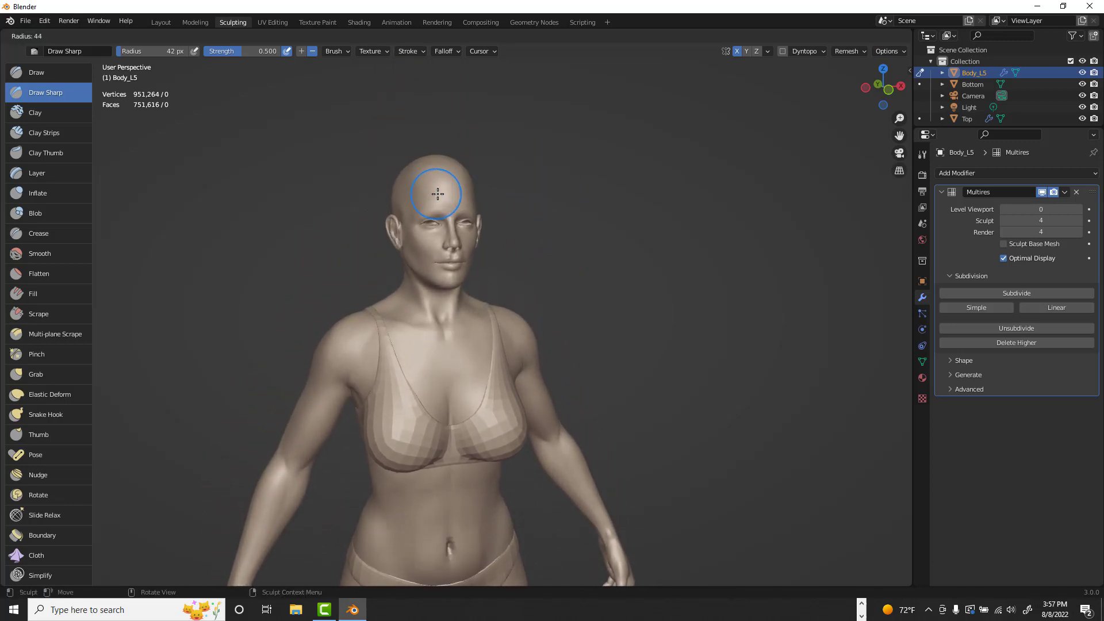
pyautogui.click(426, 192)
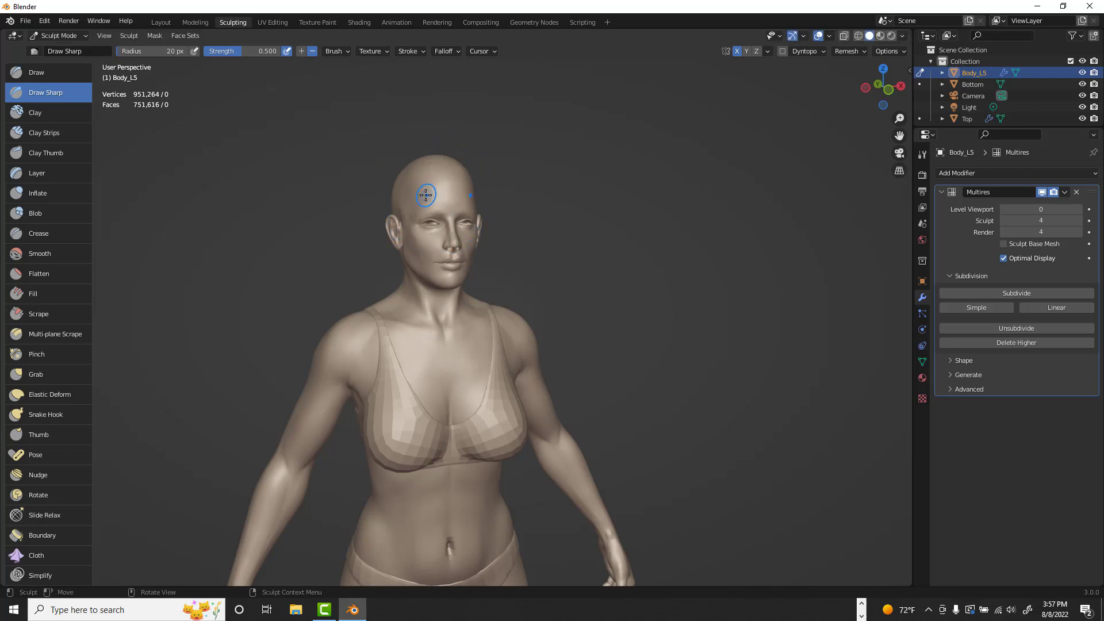
pyautogui.press('f')
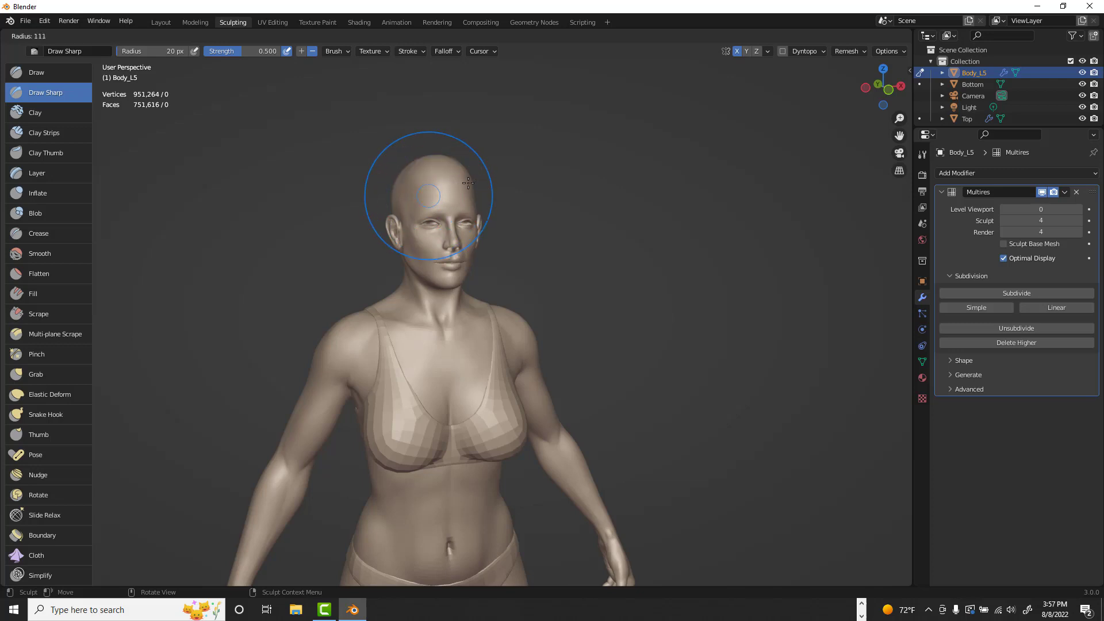
pyautogui.click(436, 194)
pyautogui.press('f')
pyautogui.click(446, 191)
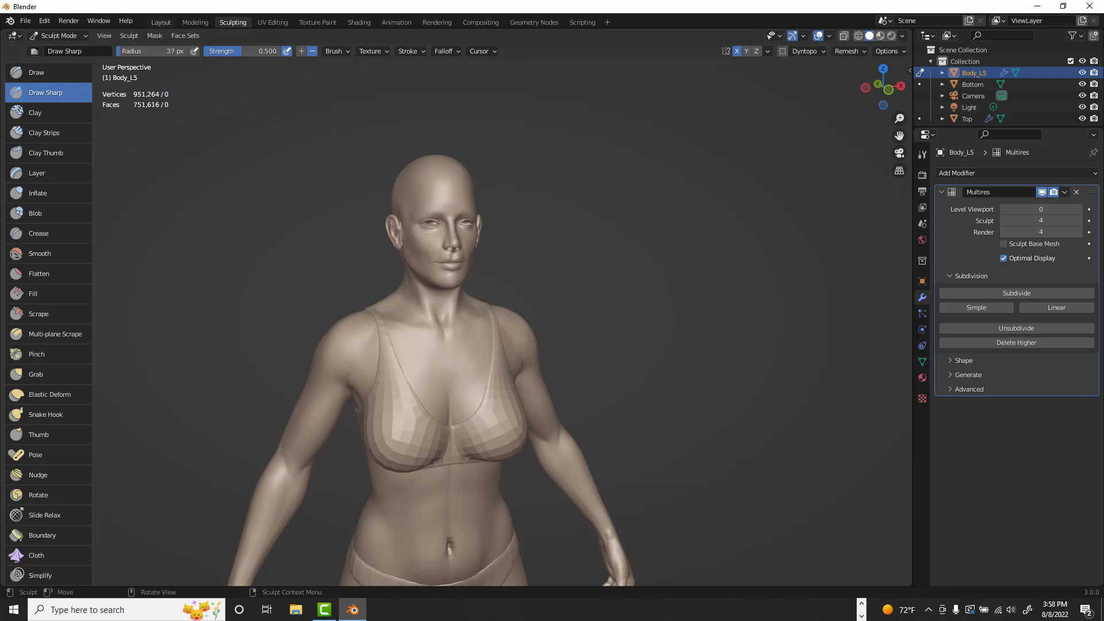
# - Search the keymap preferences by key-binding for "spa" and restore the default Sculpt keymap
pyautogui.hotkey('ctrl', ',')
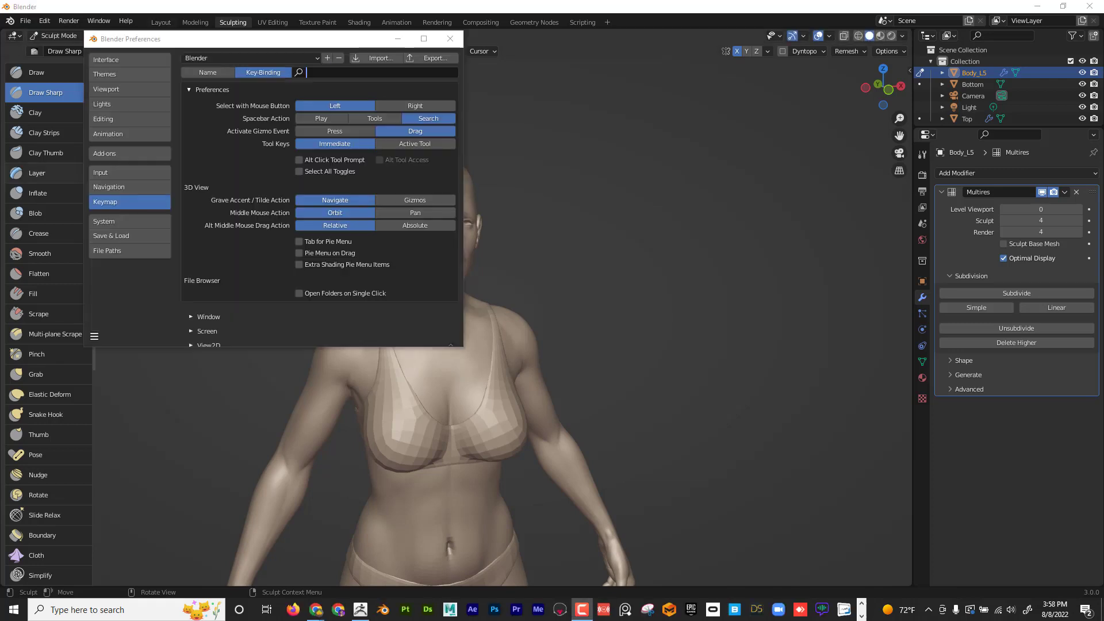
pyautogui.click(460, 43)
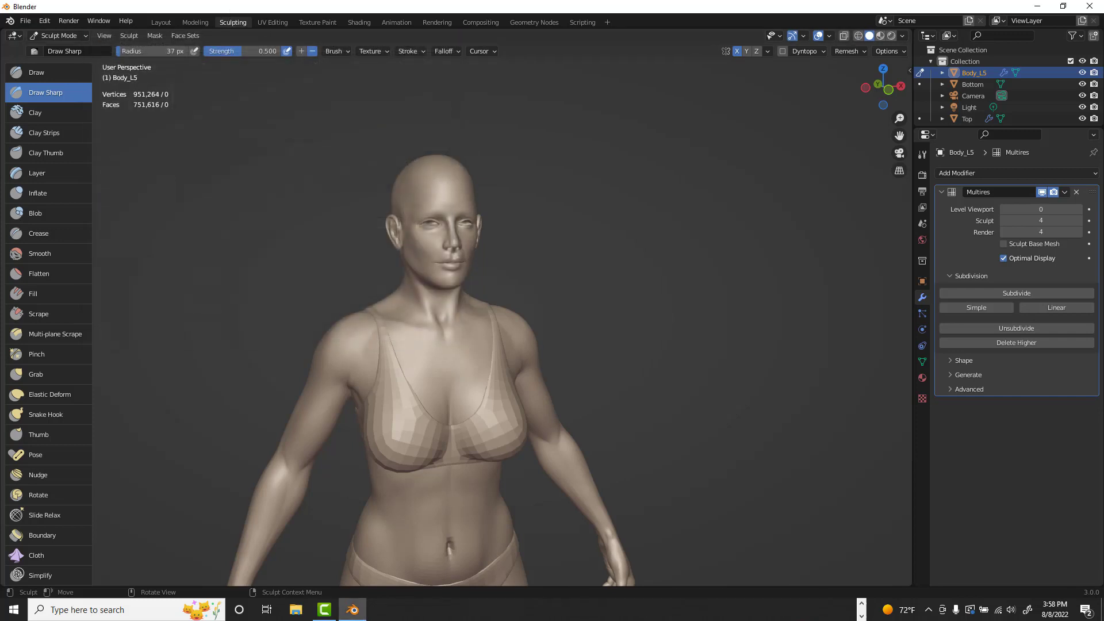
pyautogui.click(50, 21)
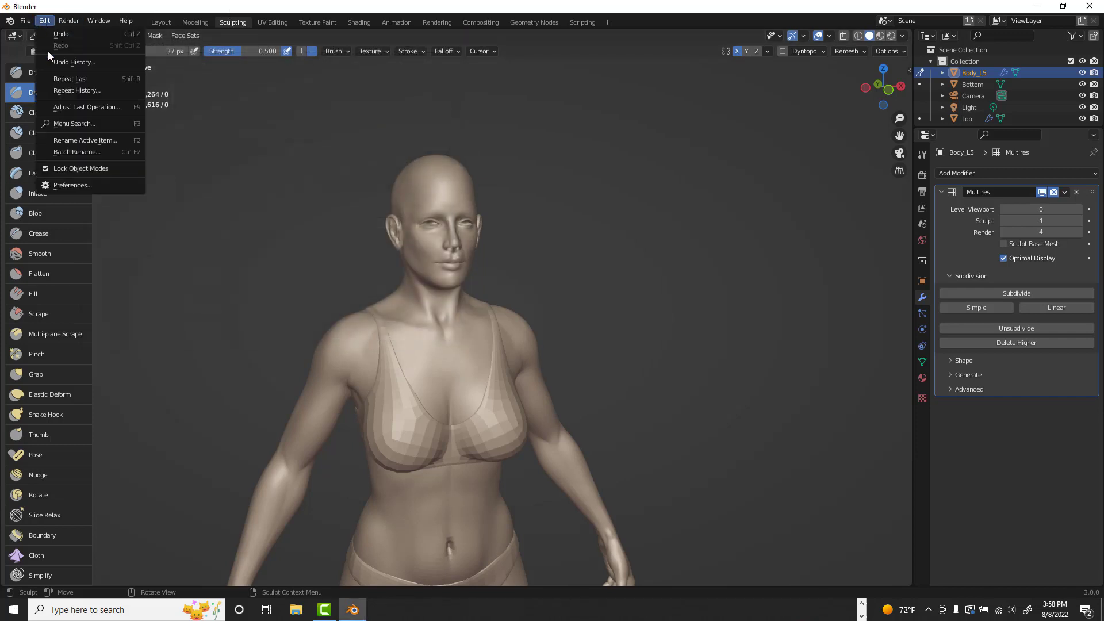
pyautogui.click(74, 181)
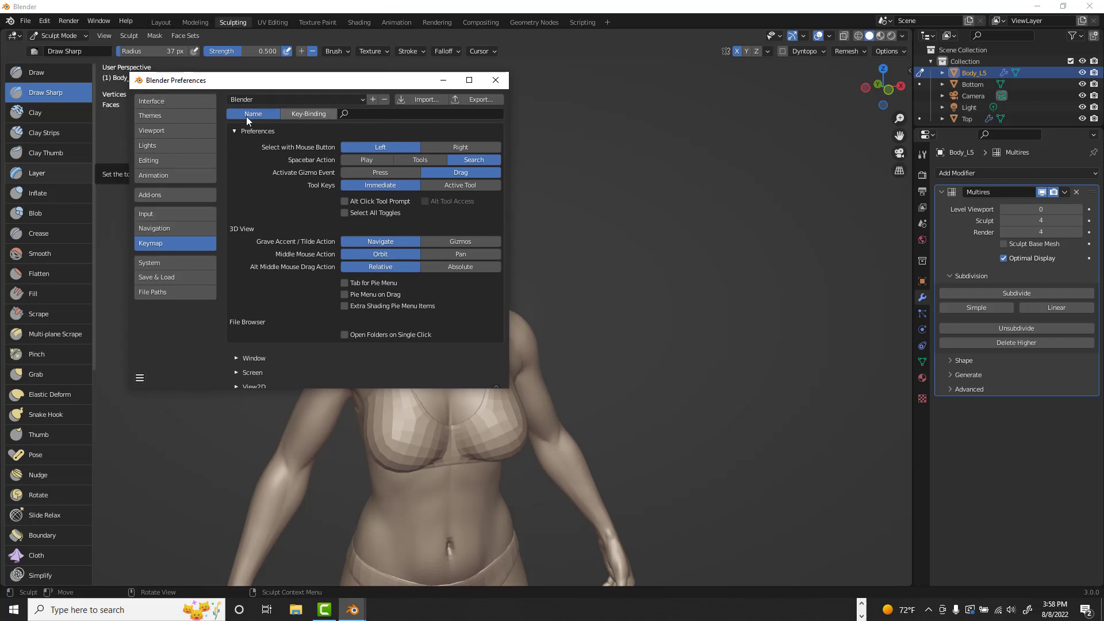
pyautogui.click(299, 113)
pyautogui.click(357, 114)
pyautogui.write('spa')
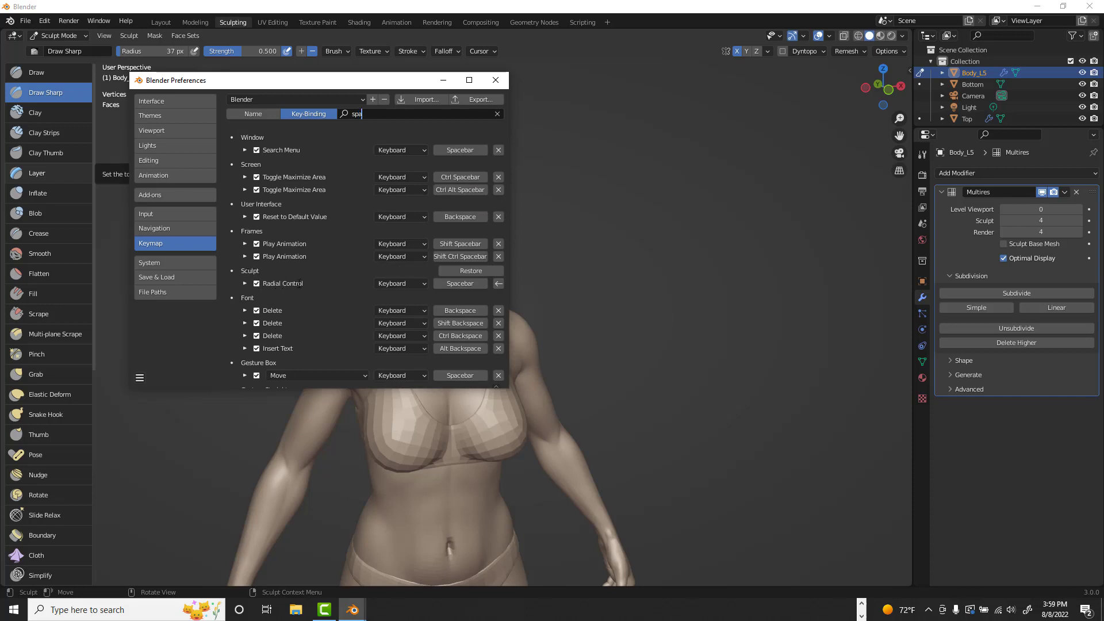
pyautogui.click(471, 271)
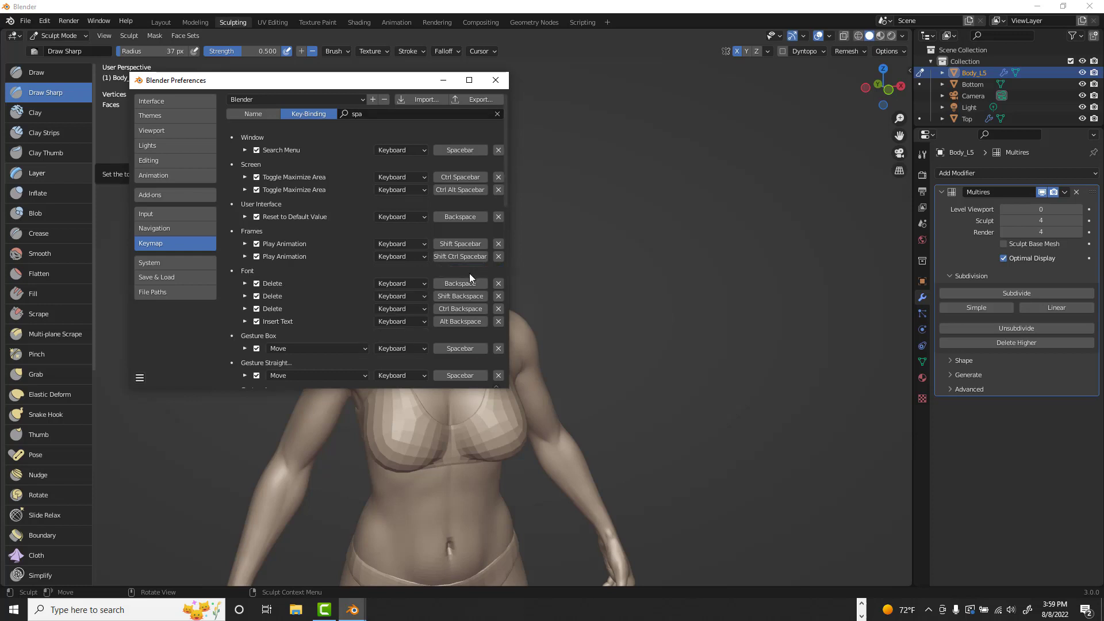
# - Search the key-bindings for "f" and enlarge the preferences window to show more of the list
pyautogui.click(355, 114)
pyautogui.write('f')
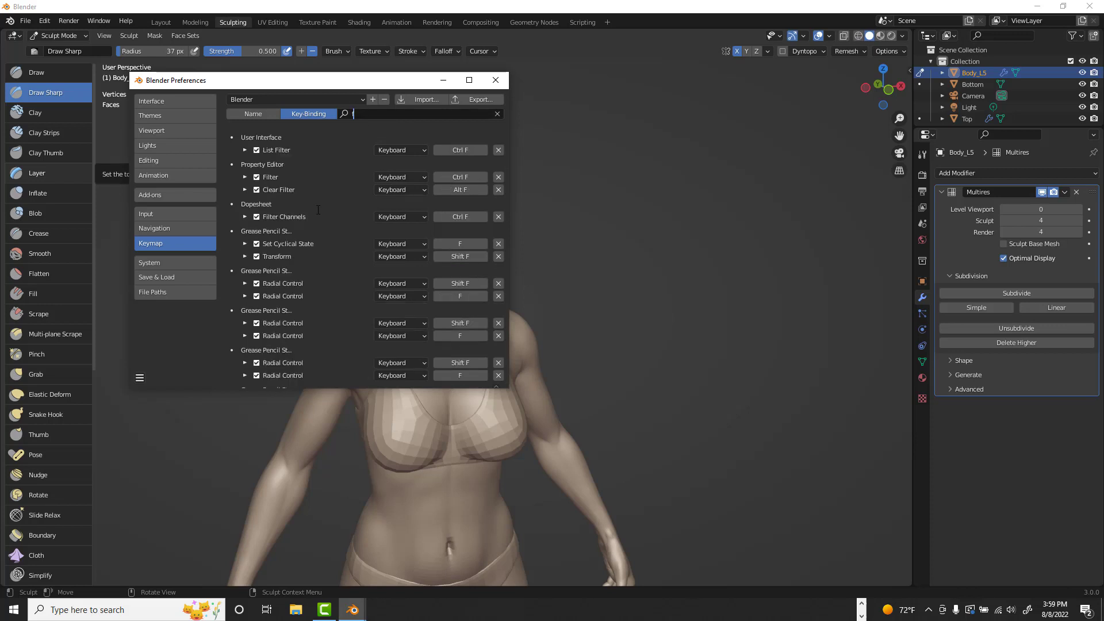
pyautogui.moveTo(333, 404); pyautogui.dragTo(338, 575)
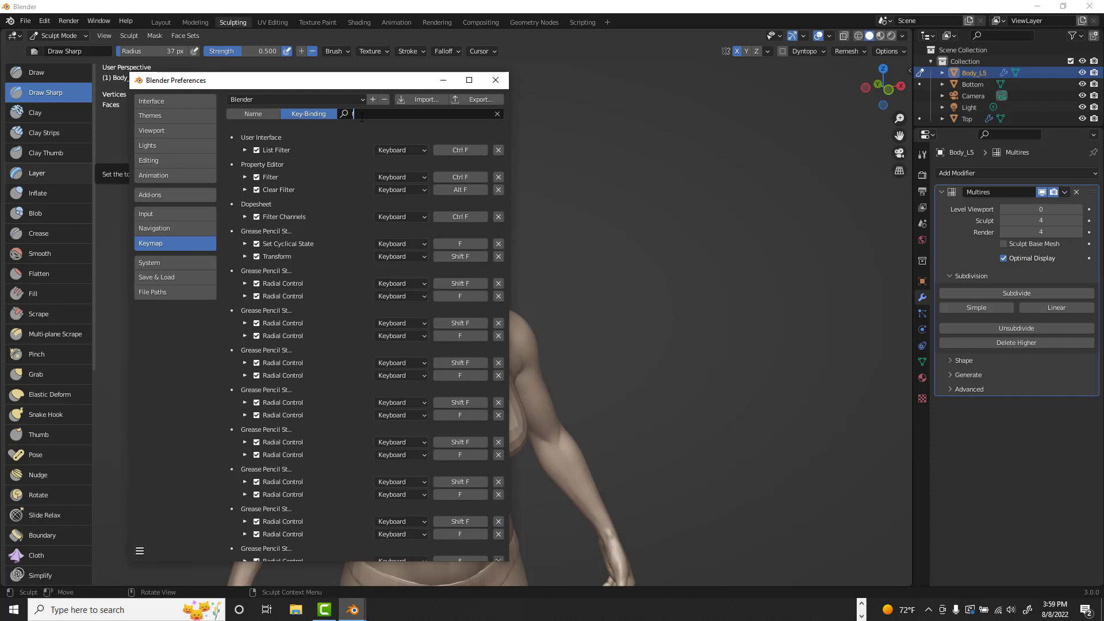
# - Clear the key-binding search and look through the full list of keymap categories
pyautogui.press('BackSpace')
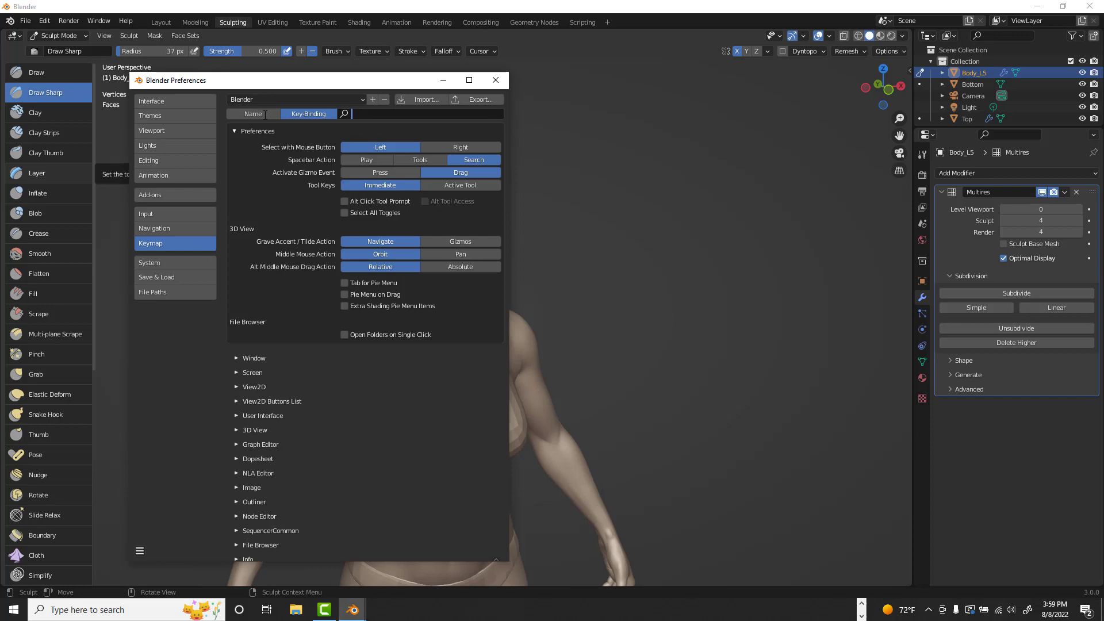
pyautogui.scroll(-6, 252, 381)
pyautogui.scroll(-4, 277, 428)
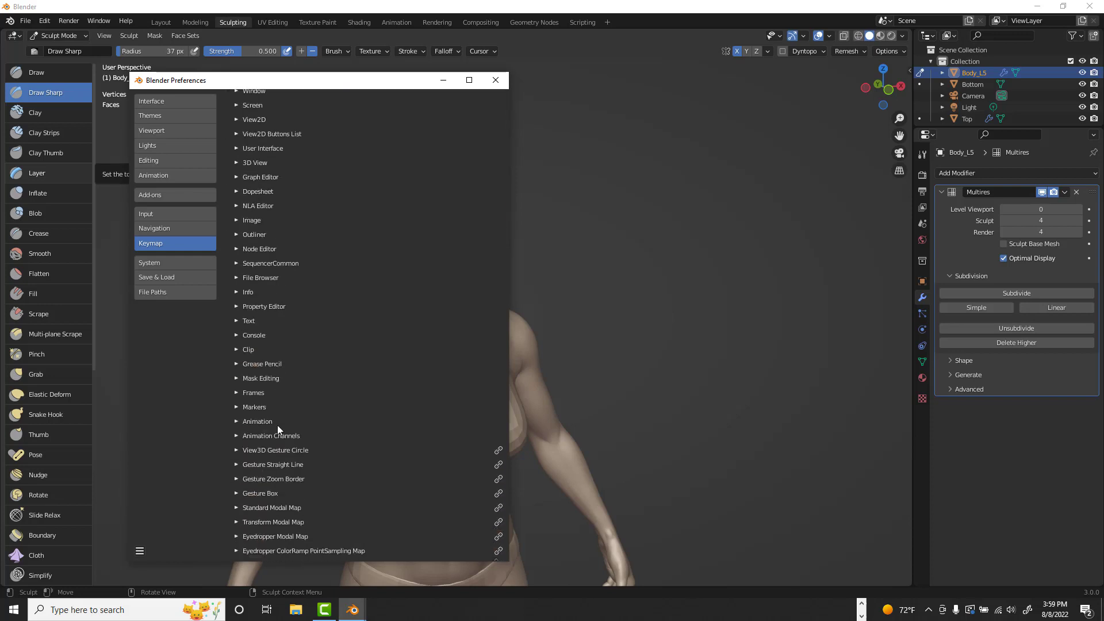
pyautogui.scroll(1, 278, 428)
pyautogui.scroll(4, 277, 426)
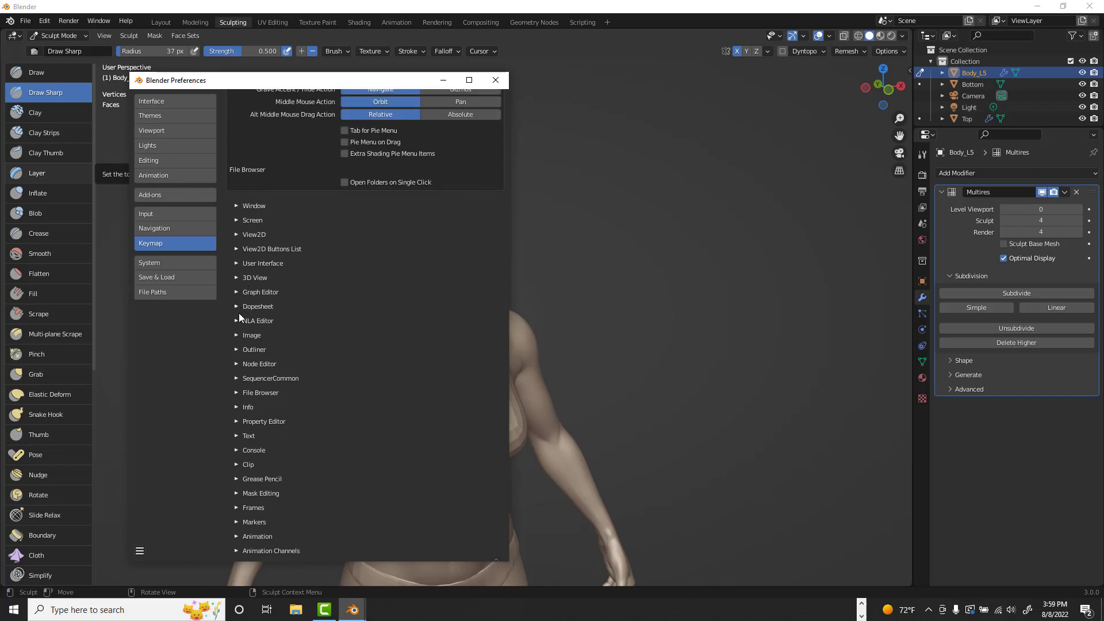
pyautogui.scroll(-5, 237, 378)
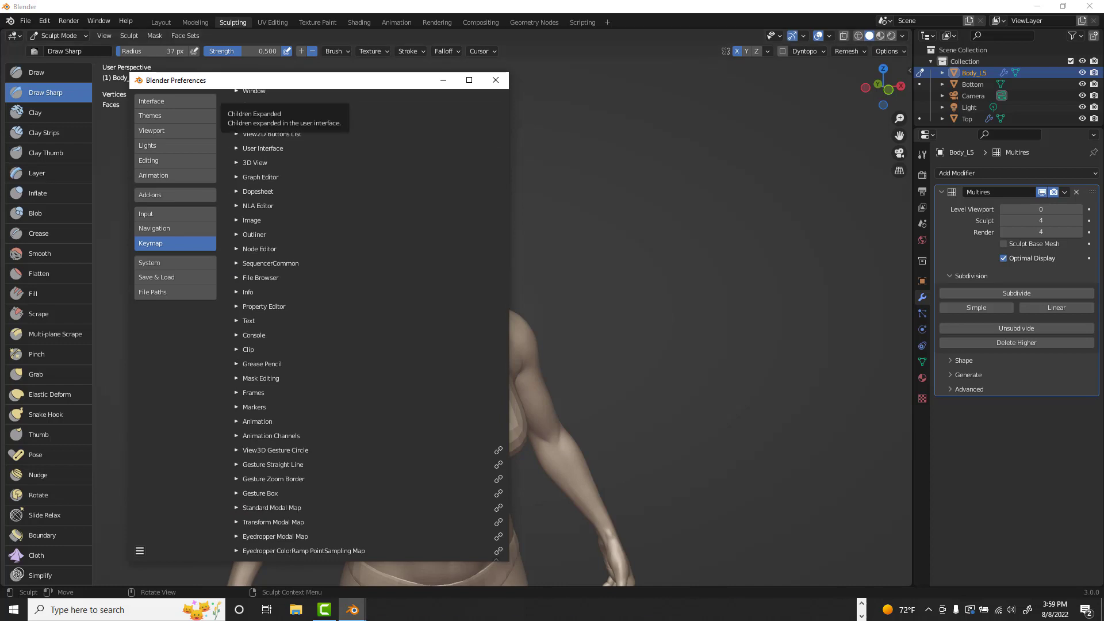
pyautogui.scroll(5, 273, 120)
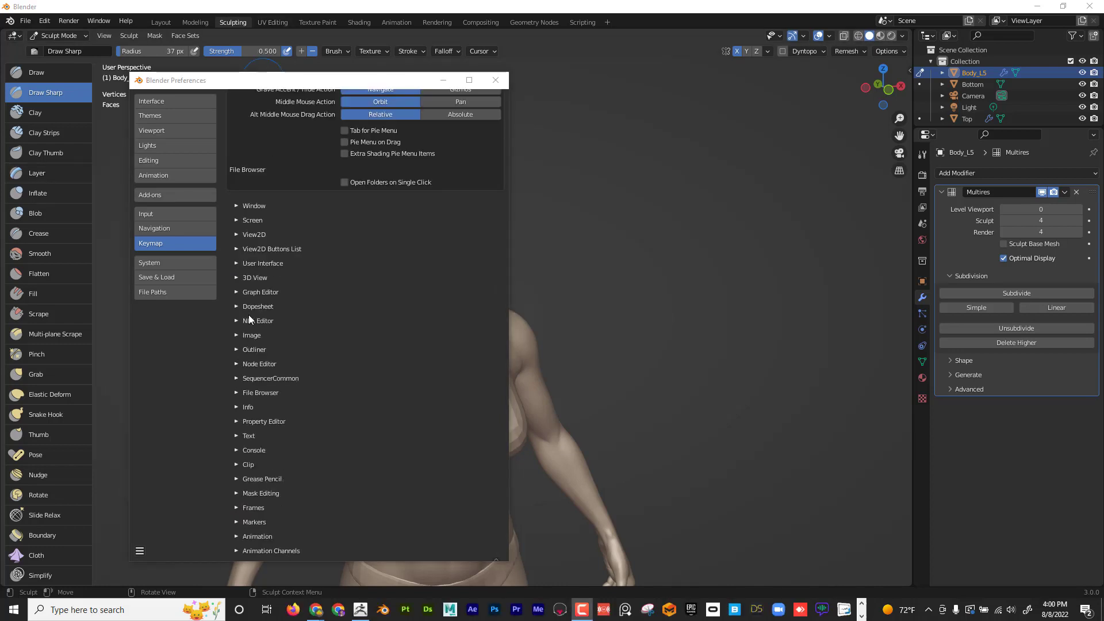
# - Expand the 3D View, Sculpt and Sculpt (Global) keymaps and find the Radial Control entry bound to F
pyautogui.click(237, 277)
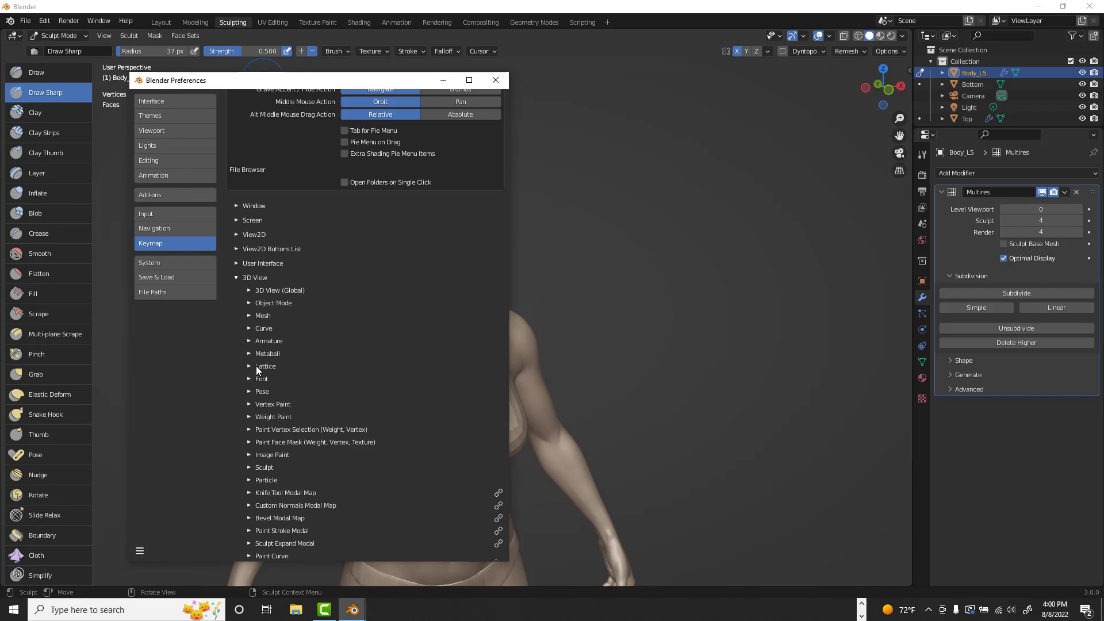
pyautogui.scroll(-1, 268, 402)
pyautogui.click(250, 443)
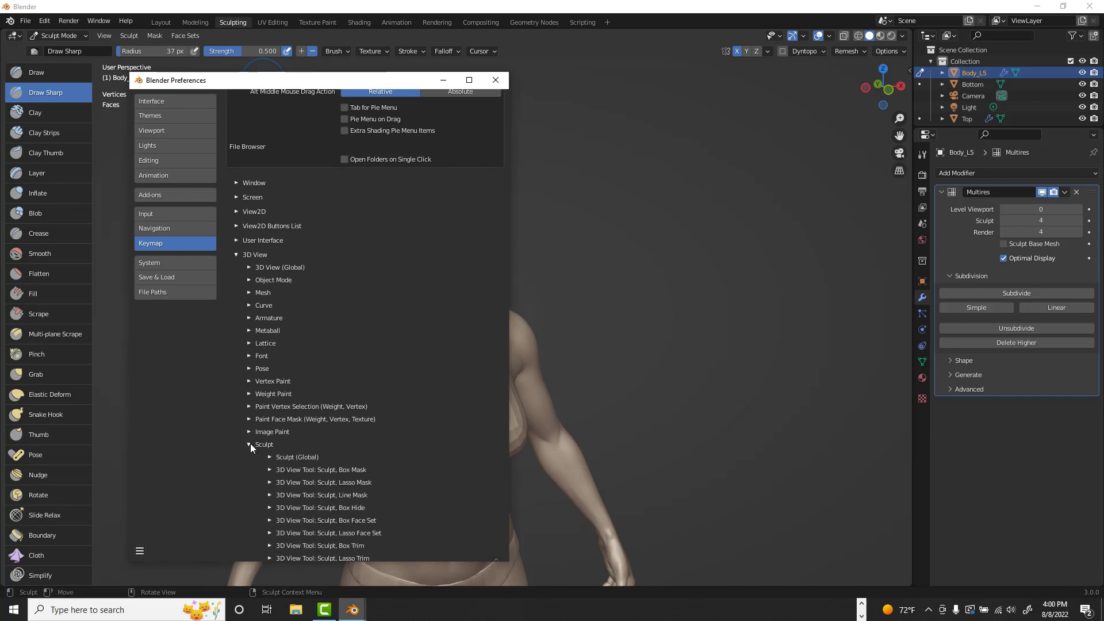
pyautogui.scroll(-7, 321, 386)
pyautogui.scroll(-1, 319, 391)
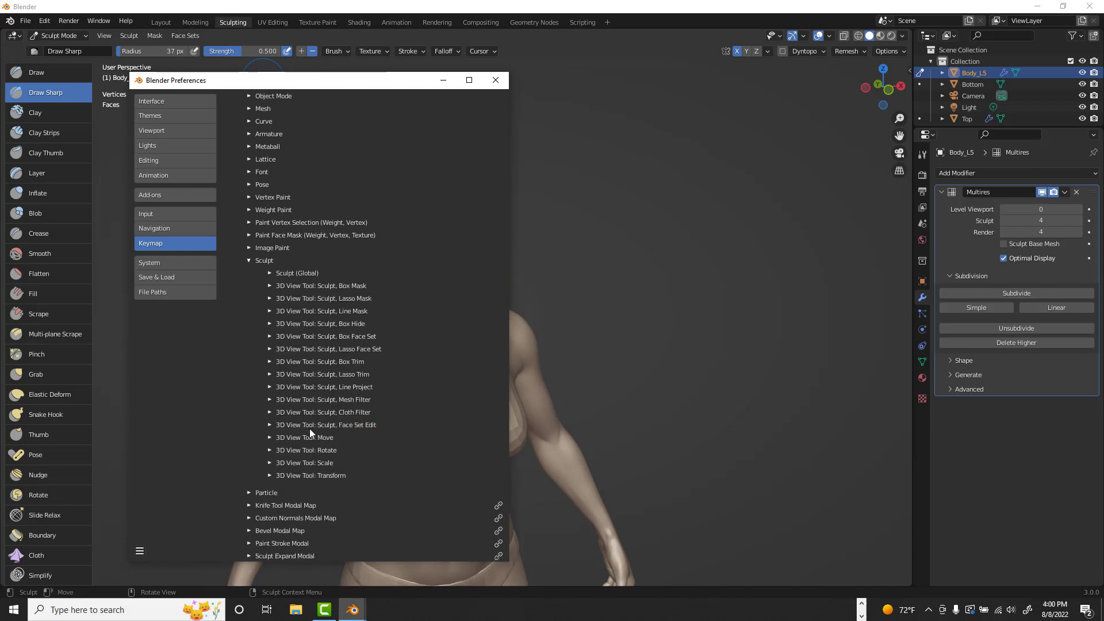
pyautogui.click(270, 273)
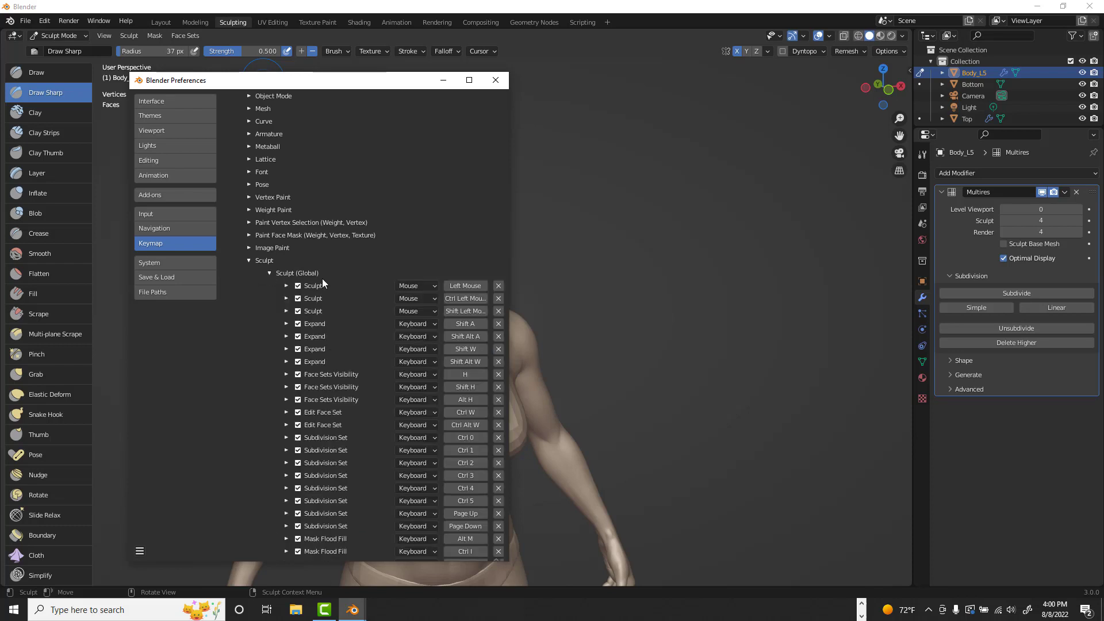
pyautogui.scroll(-10, 322, 279)
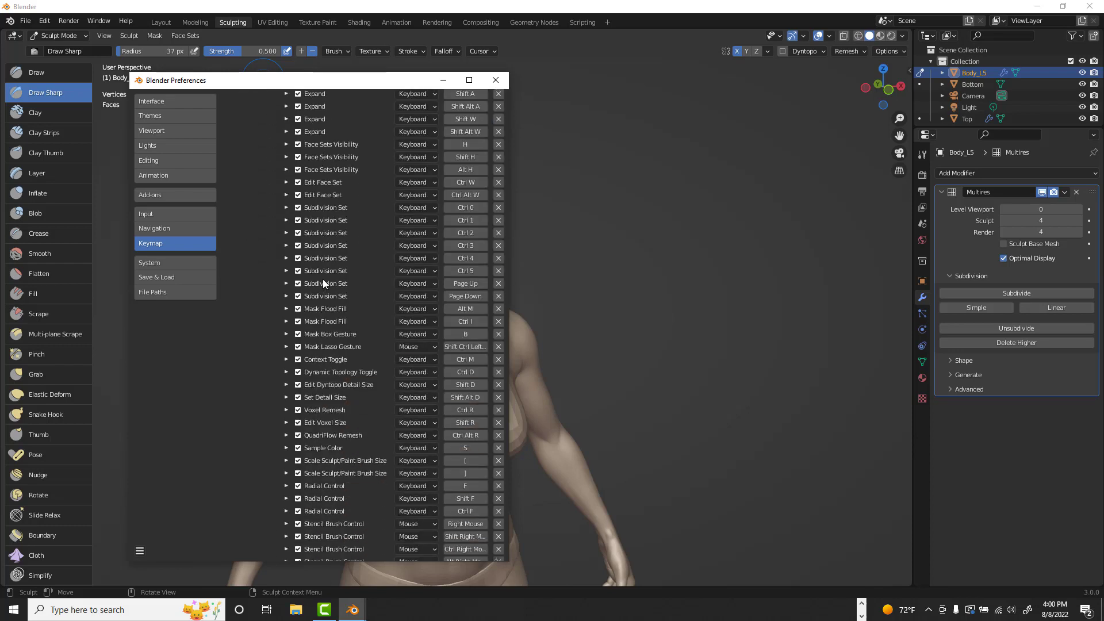
pyautogui.scroll(-3, 323, 278)
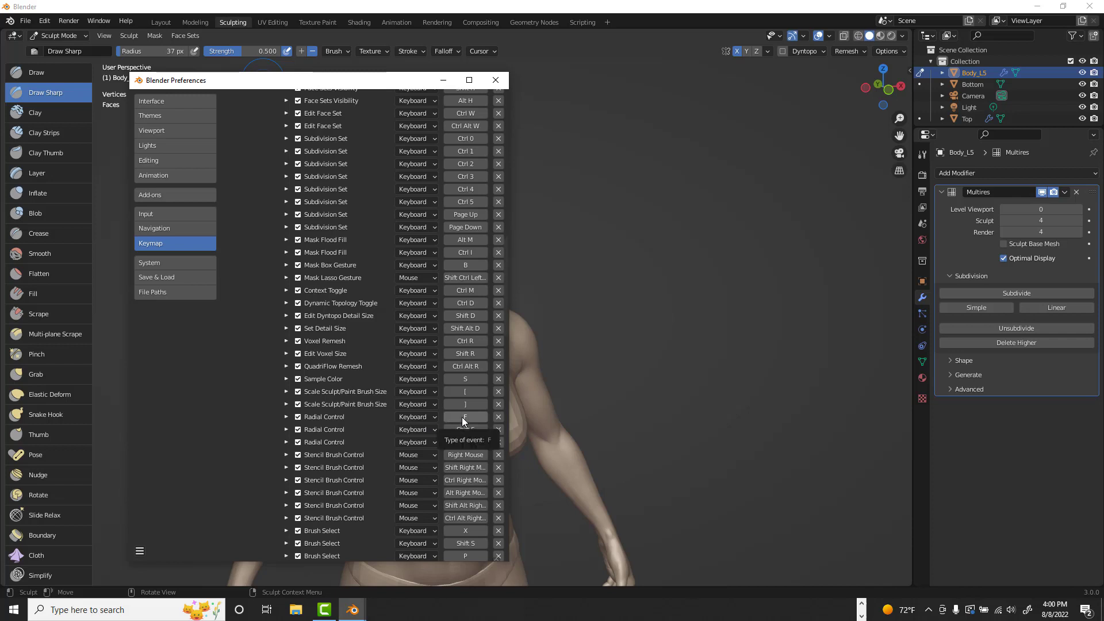
# - Rebind the Sculpt Radial Control entry bound to F to Spacebar, close the preferences and test brush resizing on the forehead
pyautogui.click(287, 417)
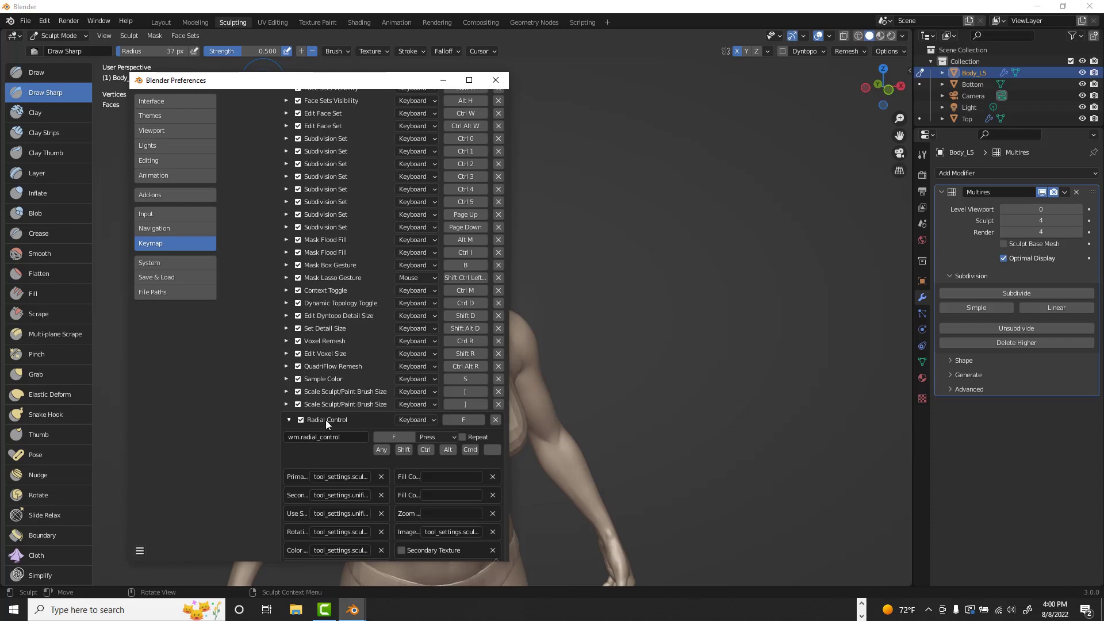
pyautogui.scroll(-1, 374, 424)
pyautogui.scroll(-1, 341, 403)
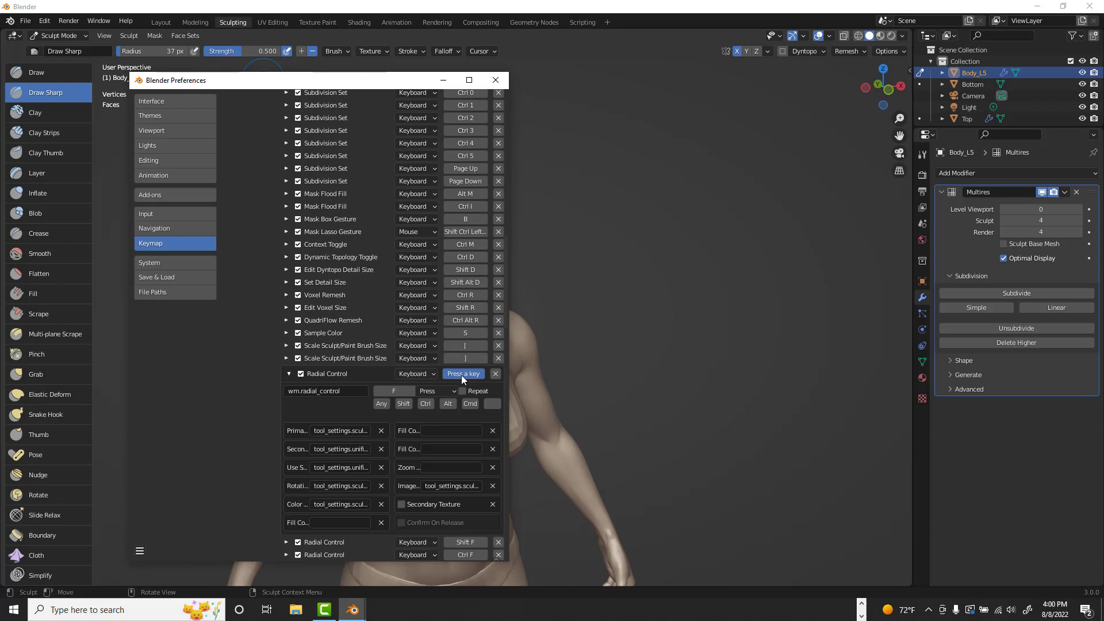
pyautogui.press('space')
pyautogui.click(490, 81)
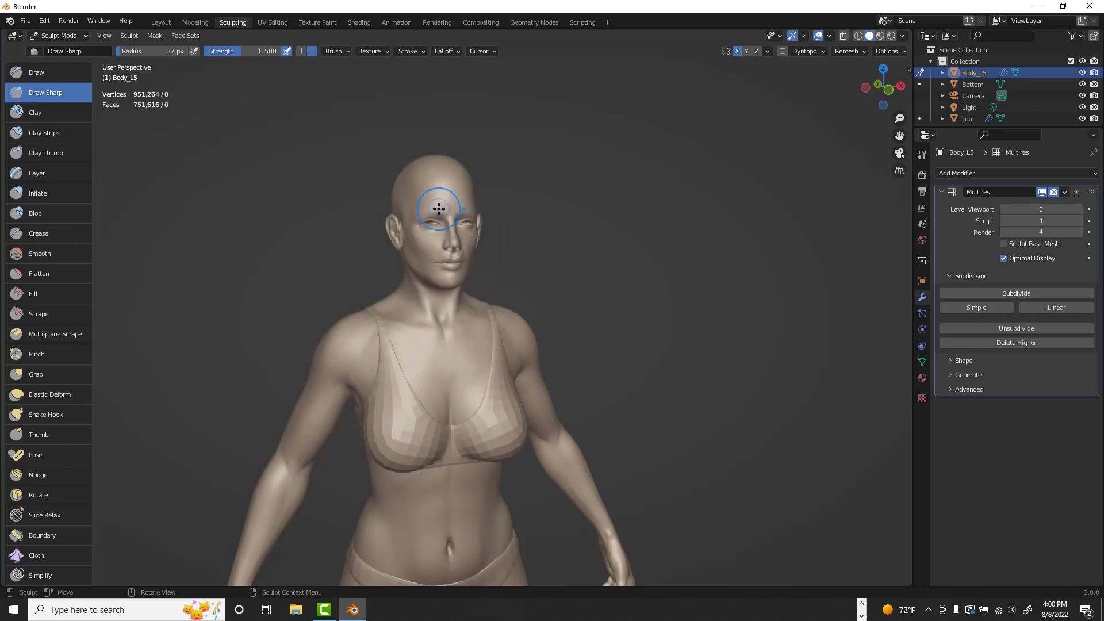
pyautogui.press('f')
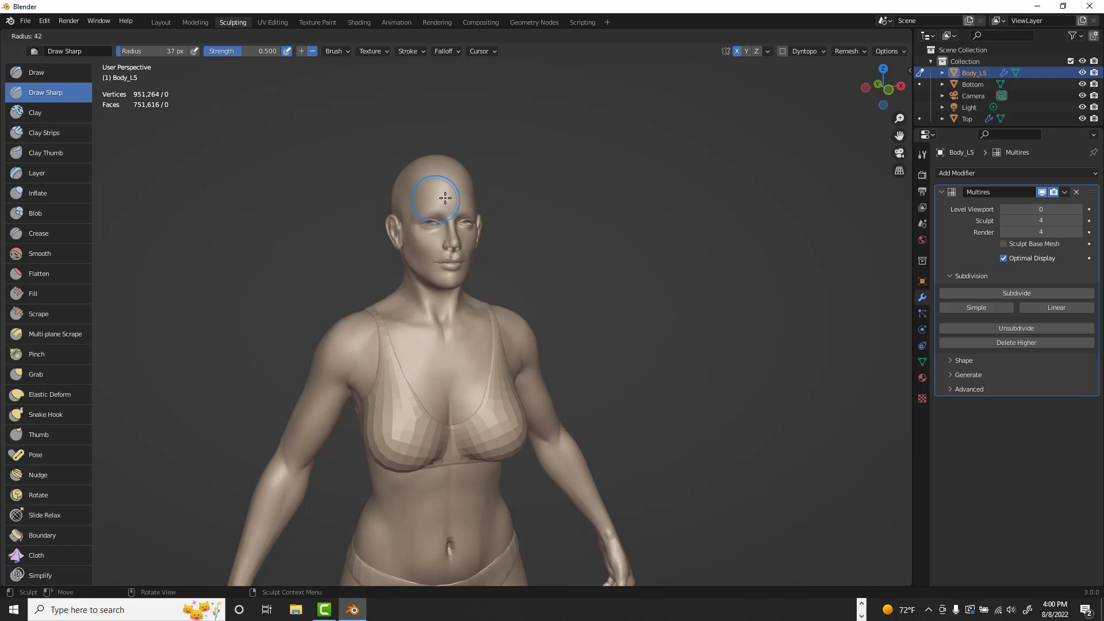
pyautogui.press('Escape')
# - Frame the head and shoulders and toggle the viewport Statistics overlay off and back on twice
pyautogui.moveTo(523, 222); pyautogui.dragTo(535, 272, button='middle')
pyautogui.keyDown('ctrl'); pyautogui.keyDown('alt'); pyautogui.moveTo(535, 272); pyautogui.dragTo(403, 141); pyautogui.keyUp('alt'); pyautogui.keyUp('ctrl')
pyautogui.keyDown('alt'); pyautogui.keyDown('shift'); pyautogui.moveTo(546, 227); pyautogui.dragTo(579, 326); pyautogui.keyUp('shift'); pyautogui.keyUp('alt')
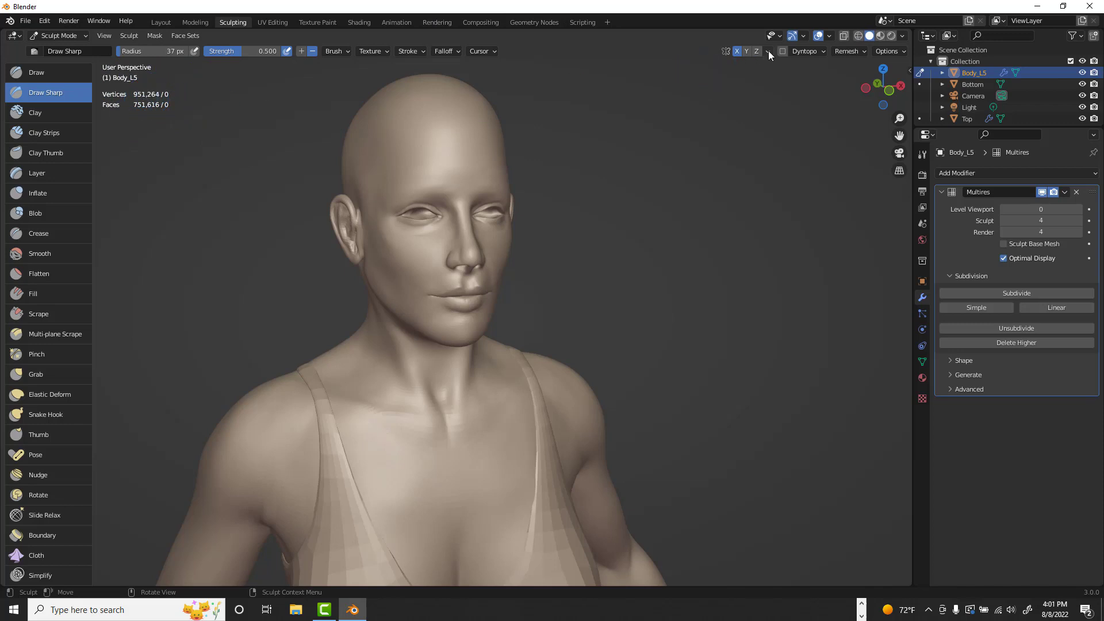
pyautogui.click(804, 36)
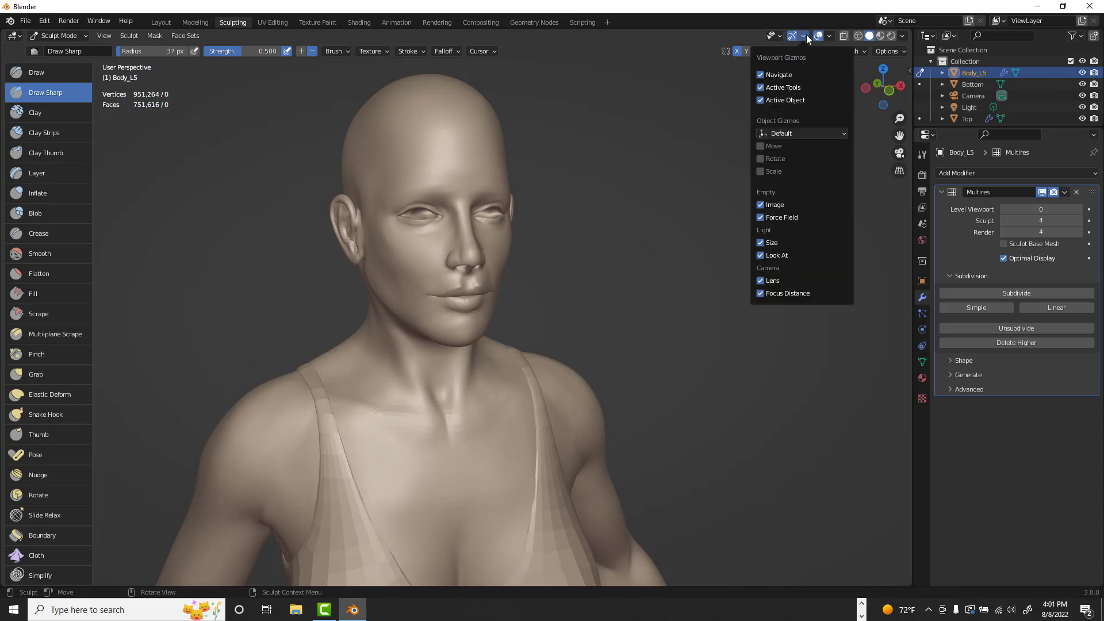
pyautogui.click(829, 34)
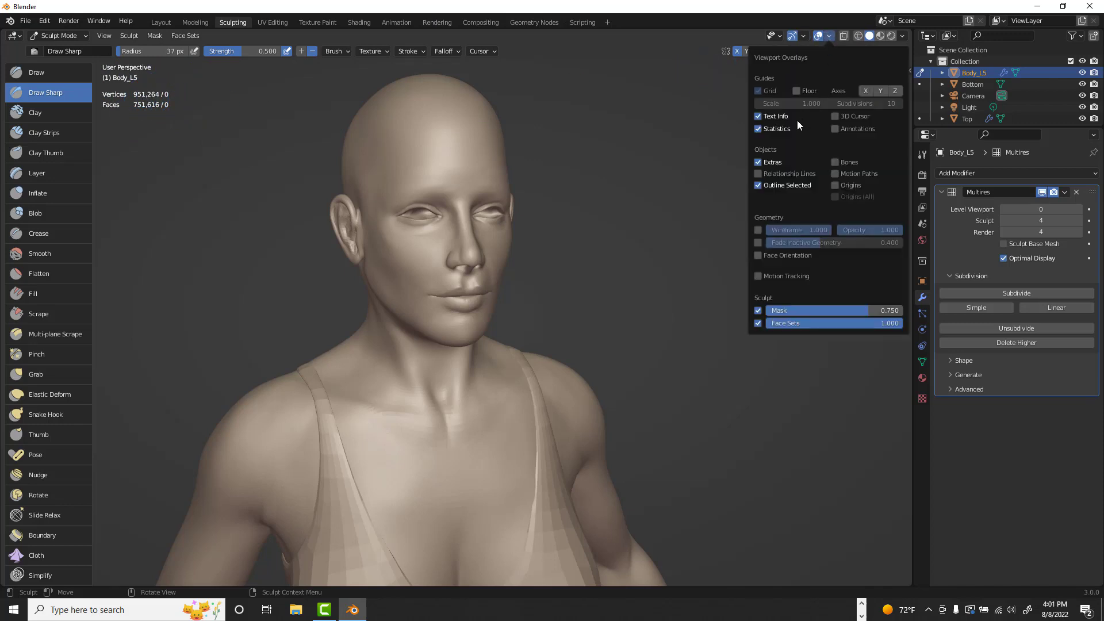
pyautogui.click(758, 129)
pyautogui.click(758, 129)
pyautogui.click(758, 129)
pyautogui.click(758, 129)
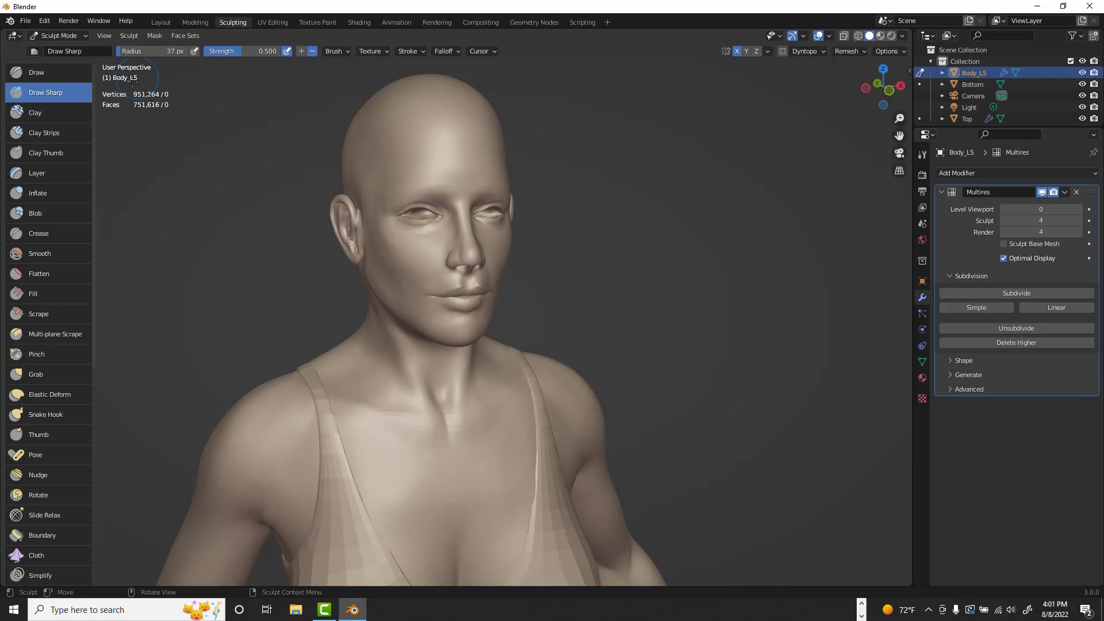
# - Lower the body's Multires sculpt level to 2 and return it to 4
pyautogui.click(1004, 220)
pyautogui.click(1004, 220)
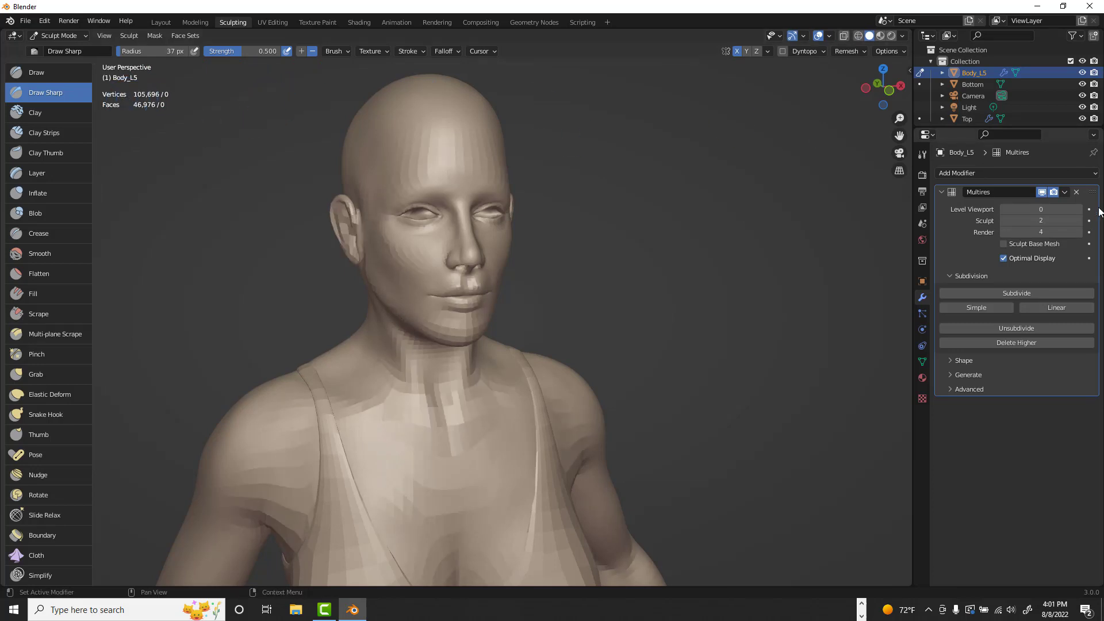
pyautogui.click(1080, 221)
pyautogui.click(1080, 221)
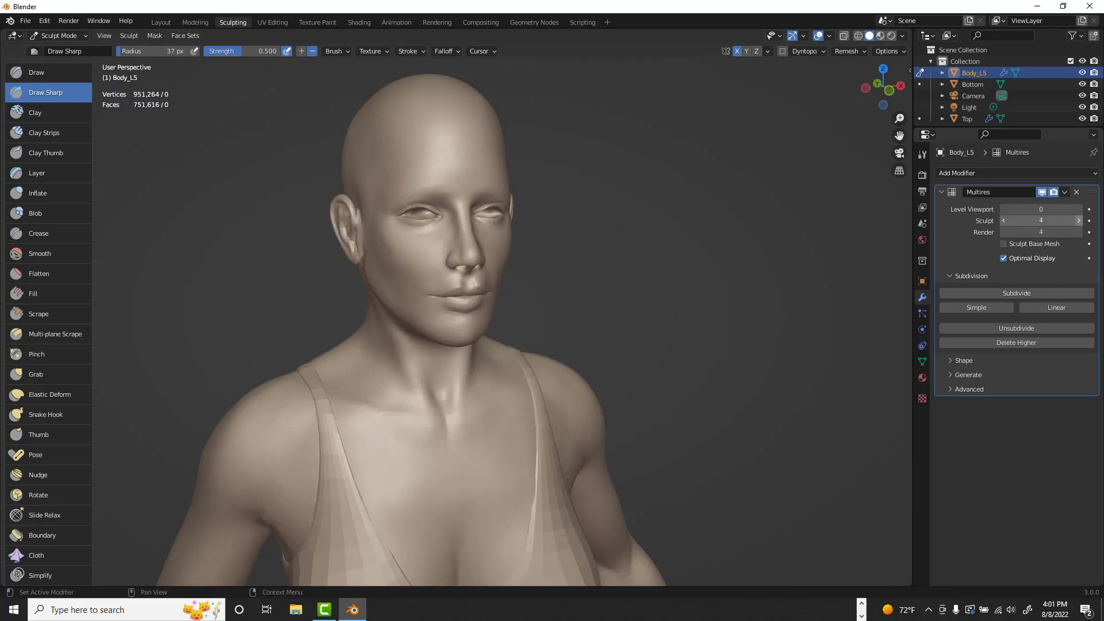
# - Set the body's Multires sculpt level to 1 and toggle the Wireframe overlay on and off
pyautogui.click(1004, 221)
pyautogui.click(1004, 220)
pyautogui.click(1004, 220)
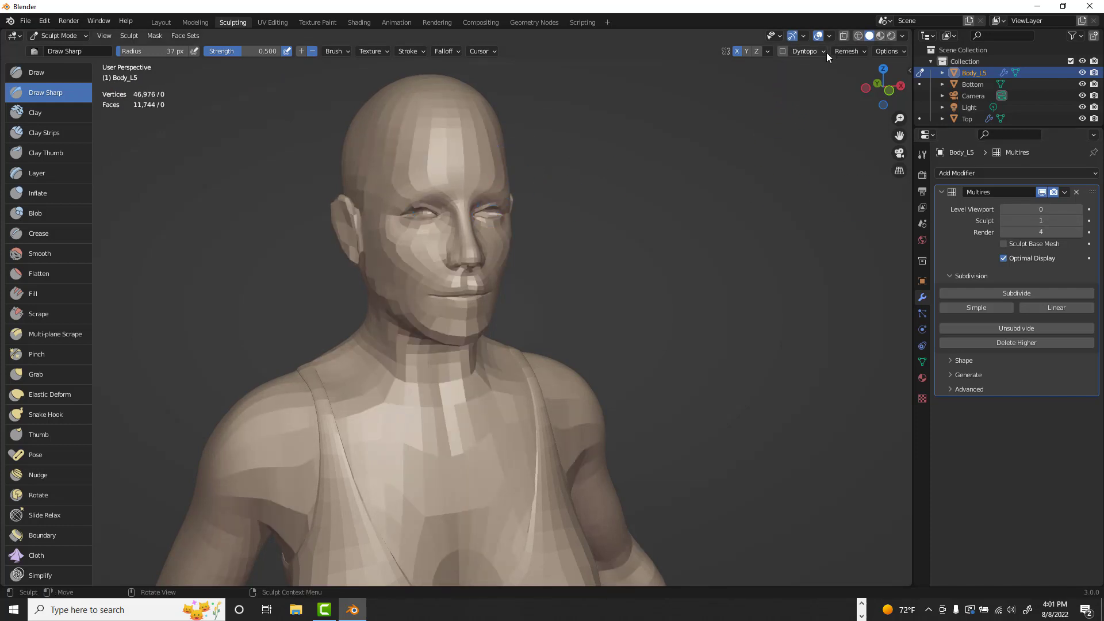
pyautogui.click(829, 35)
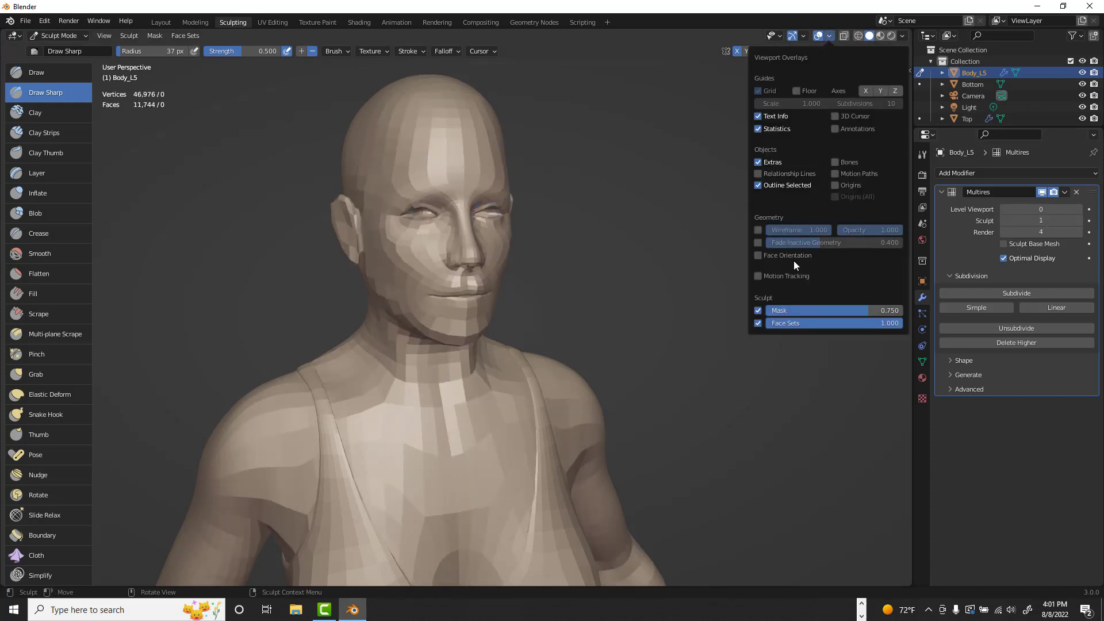
pyautogui.click(758, 230)
pyautogui.click(758, 230)
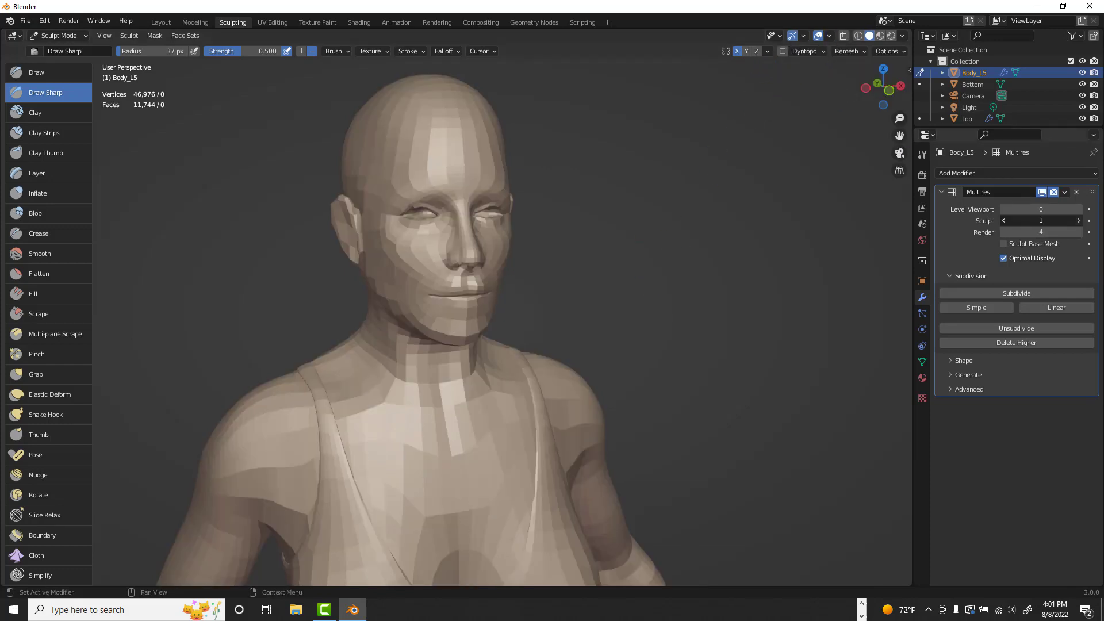
# - Raise the body's Multires sculpt level back to 4
pyautogui.click(1079, 221)
pyautogui.click(1079, 220)
pyautogui.click(1079, 221)
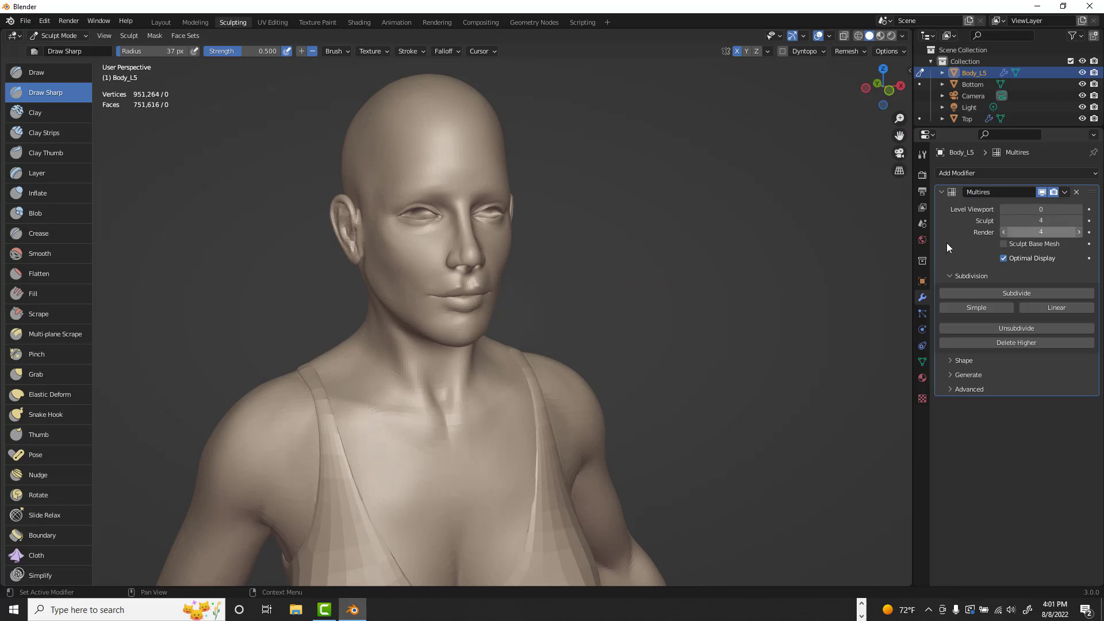
pyautogui.moveTo(618, 290); pyautogui.dragTo(635, 293, button='middle')
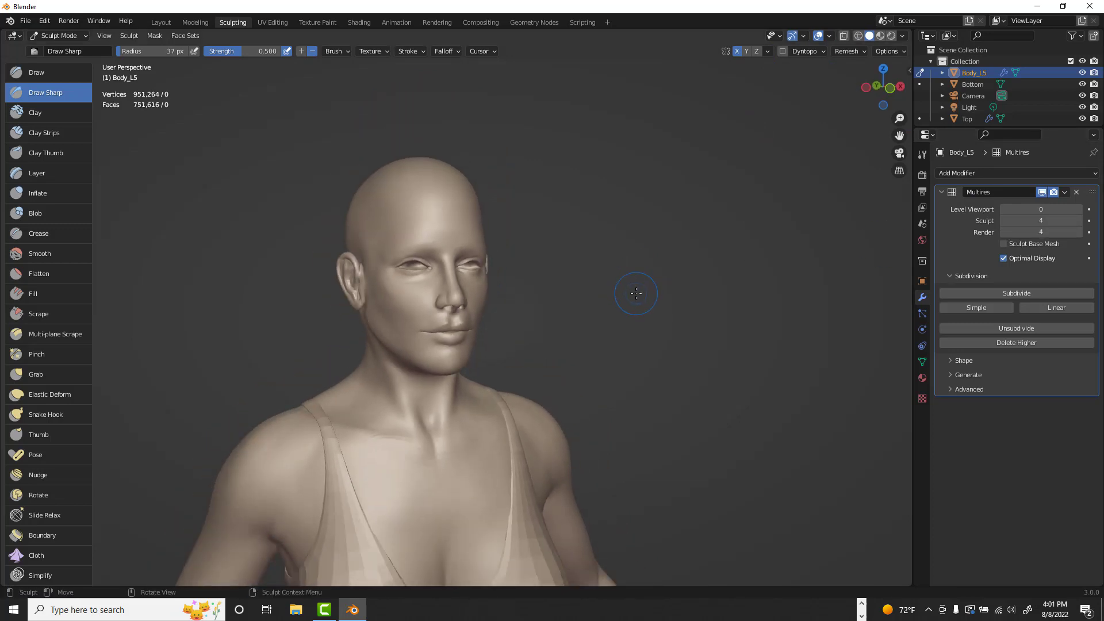
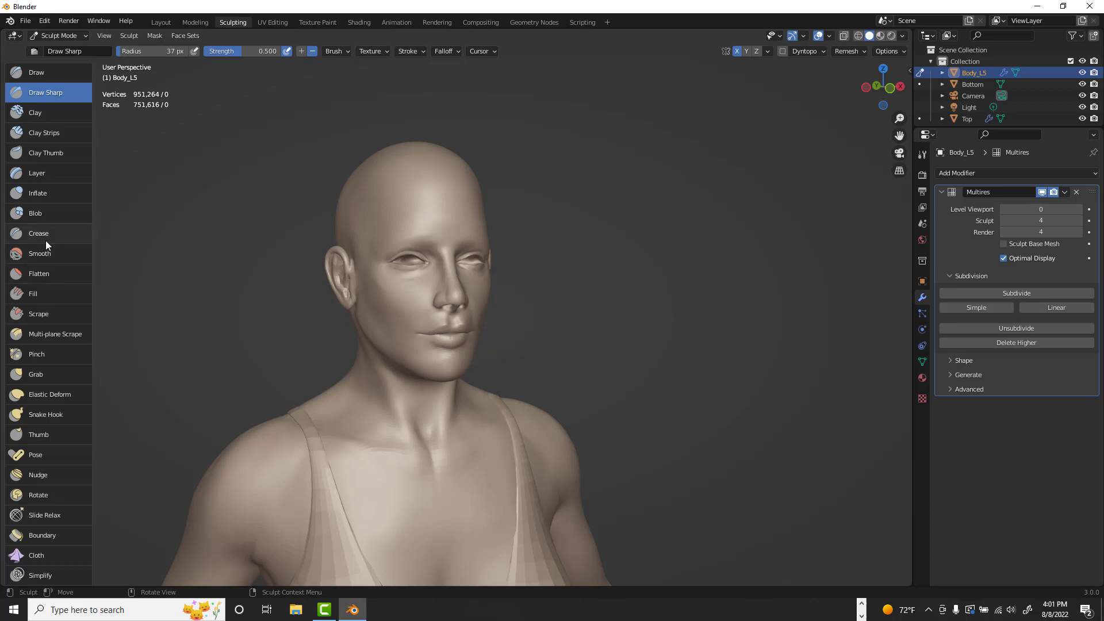
pyautogui.moveTo(94, 125)
pyautogui.mouseDown()
pyautogui.moveTo(95, 326)
pyautogui.moveTo(90, 119)
pyautogui.mouseUp()
pyautogui.moveTo(689, 395)
pyautogui.keyDown('ctrl'); pyautogui.keyDown('alt'); pyautogui.mouseDown()
pyautogui.moveTo(675, 418)
pyautogui.moveTo(685, 435)
pyautogui.moveTo(701, 426)
pyautogui.moveTo(690, 403)
pyautogui.mouseUp(); pyautogui.keyUp('alt'); pyautogui.keyUp('ctrl')
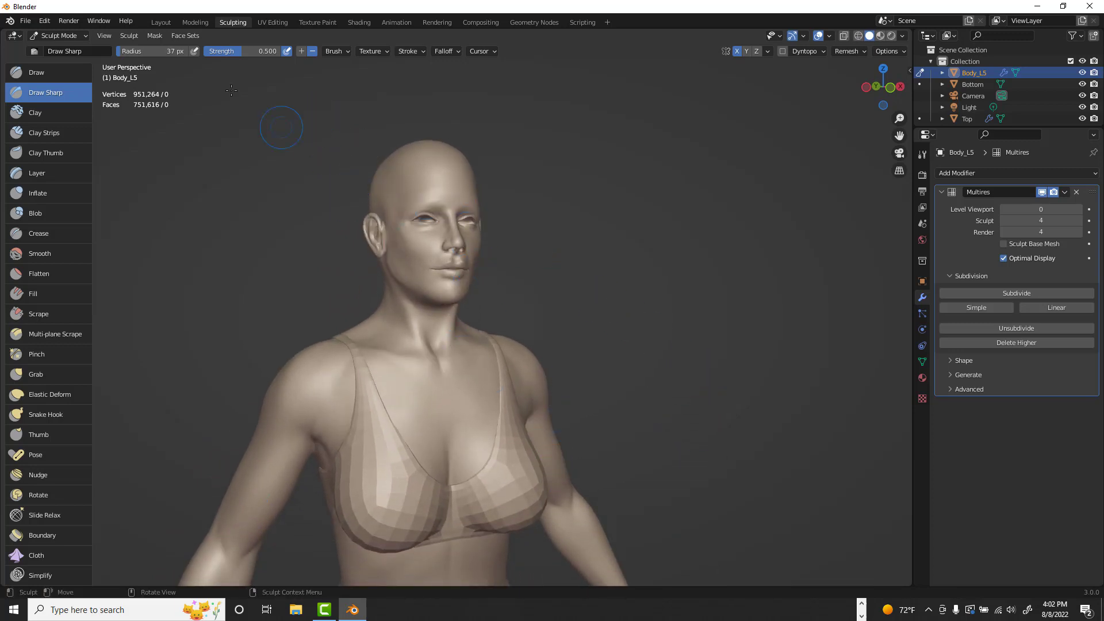
# - Select the Top garment object in the Layout workspace and return to the Sculpting workspace
pyautogui.click(162, 21)
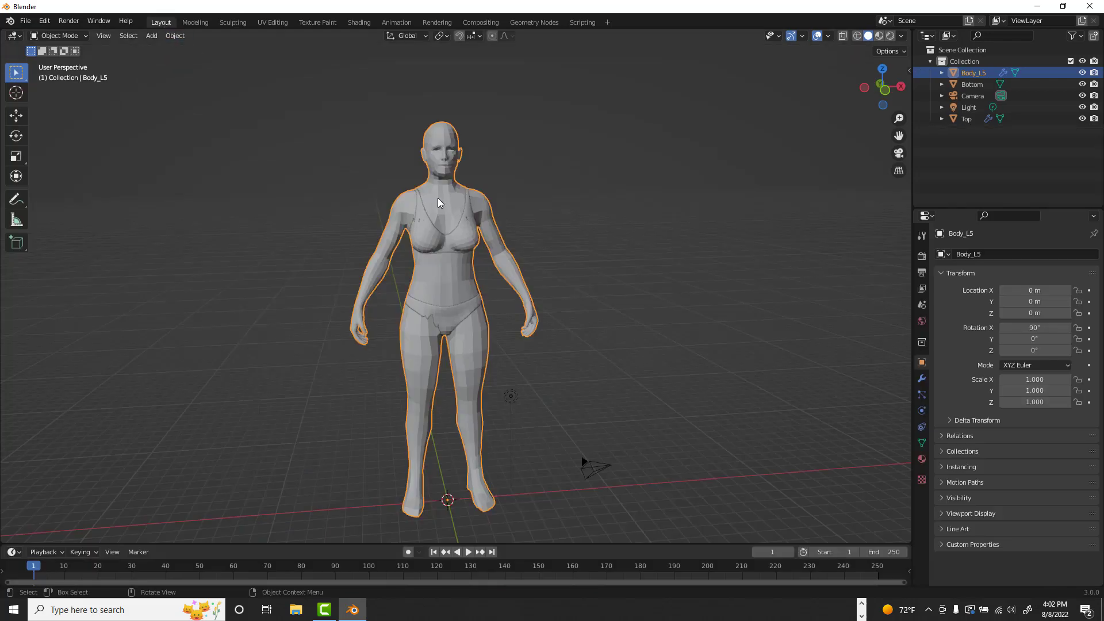
pyautogui.click(469, 233)
pyautogui.click(481, 311)
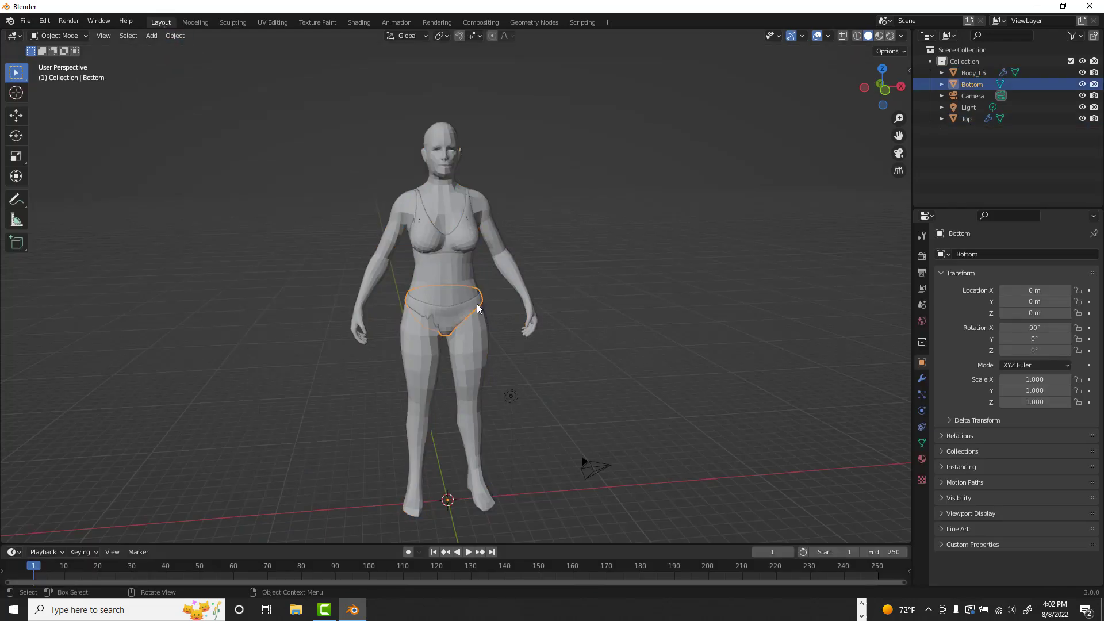
pyautogui.click(475, 254)
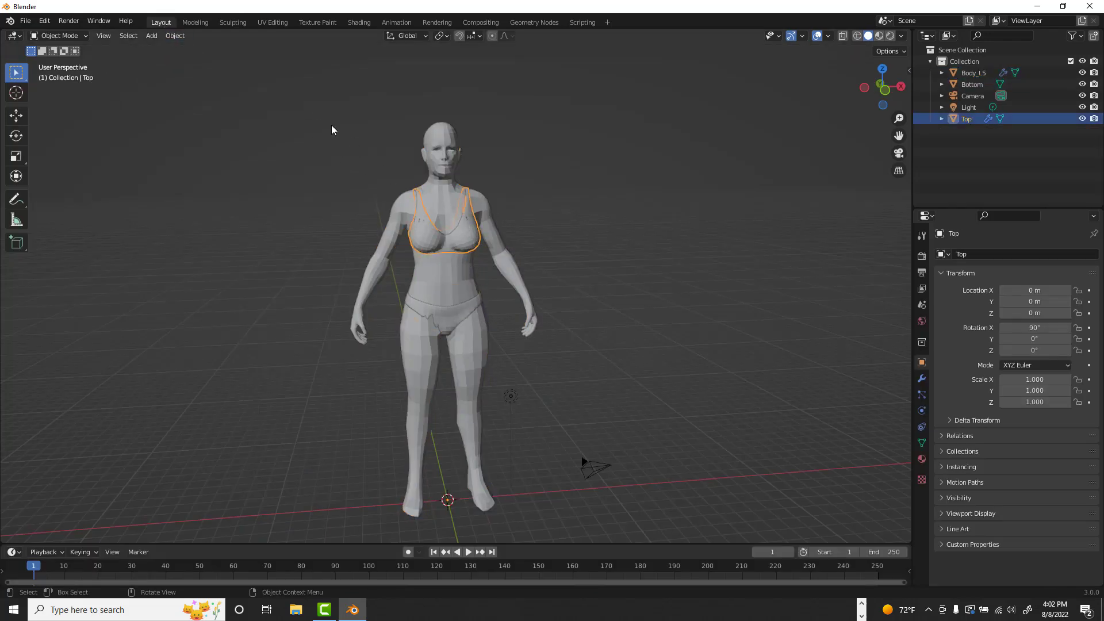
pyautogui.click(236, 26)
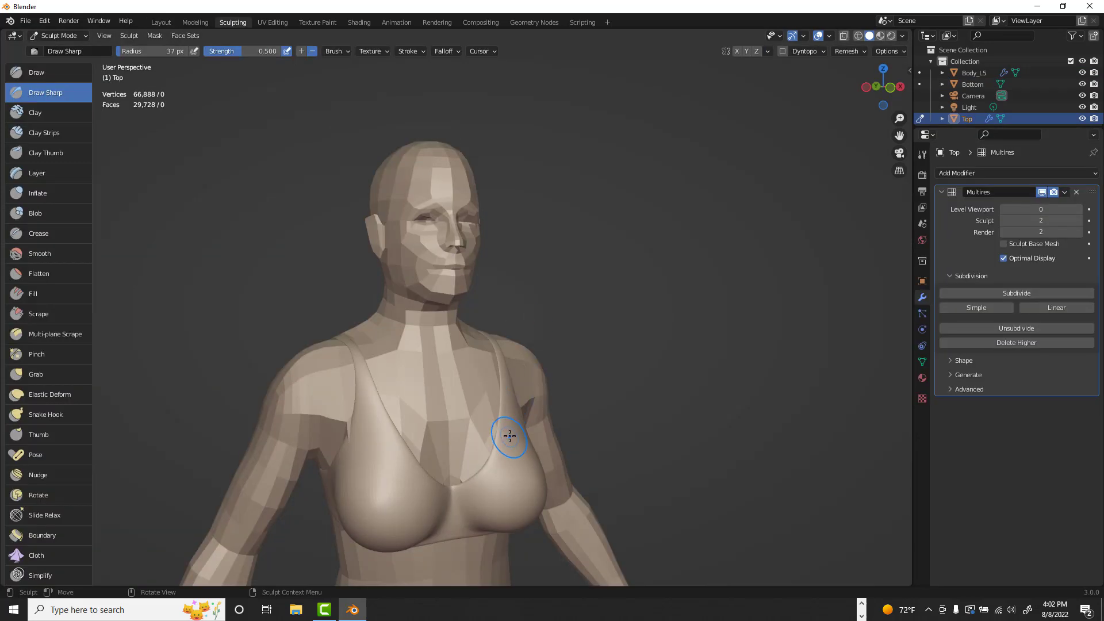
# - Lower the Top's Multires sculpt level to 0 and raise it to 1
pyautogui.click(1003, 220)
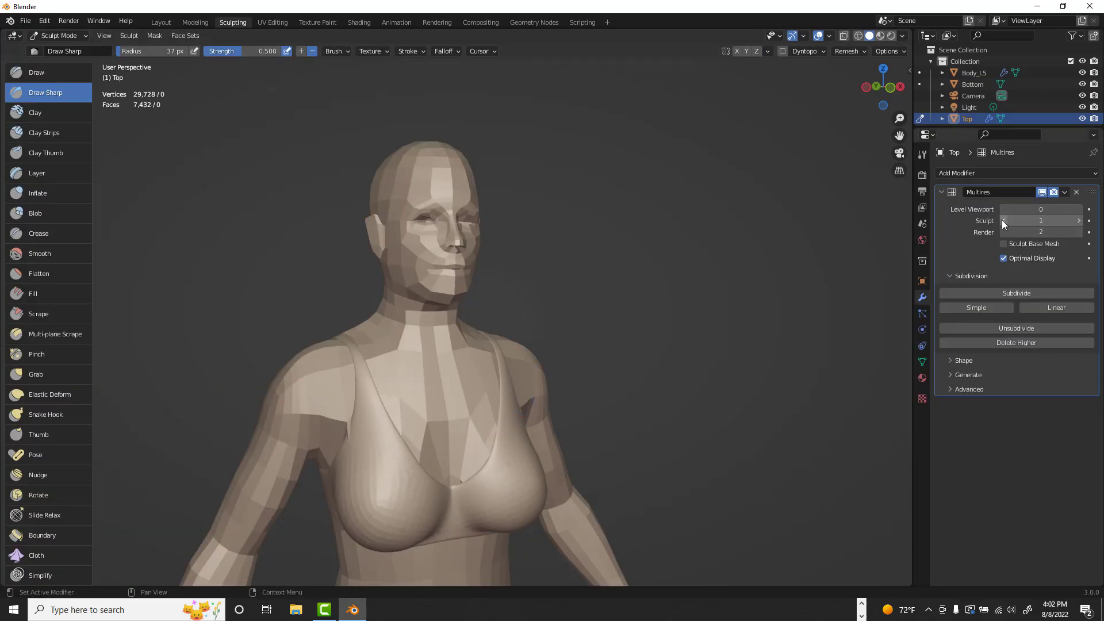
pyautogui.click(1004, 220)
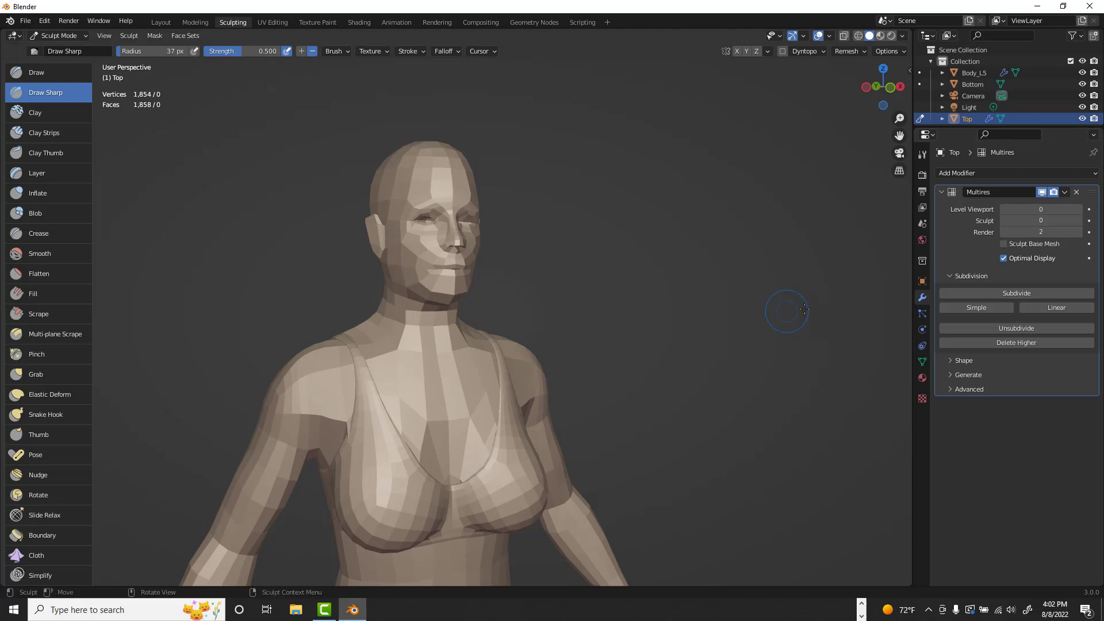
pyautogui.click(1075, 220)
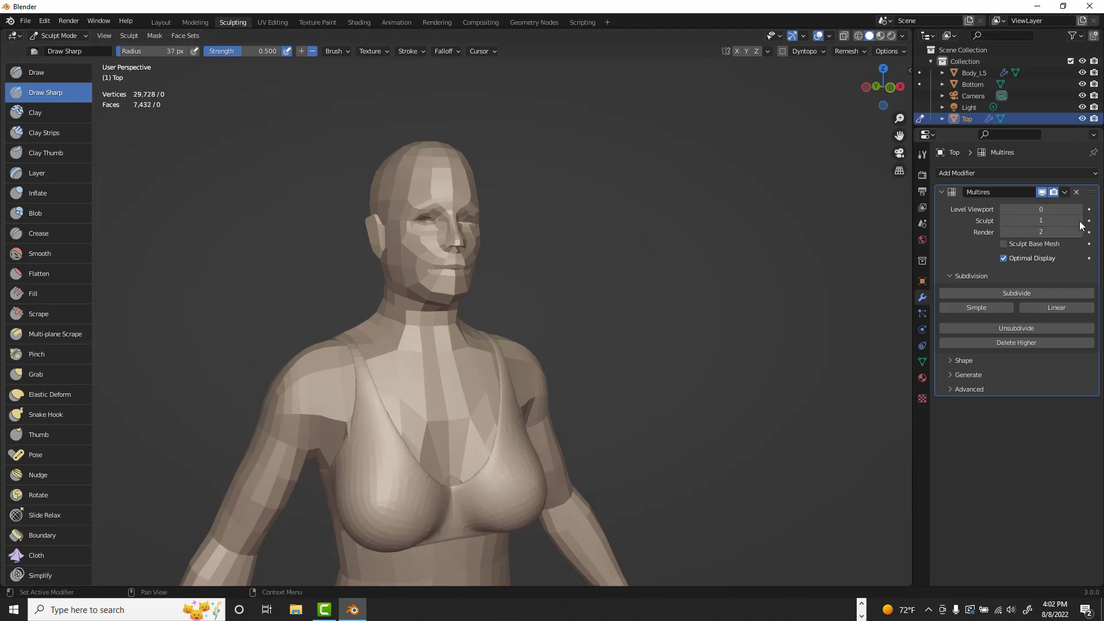
# - Set the Top garment's Multires sculpt level back to 0
pyautogui.click(1004, 221)
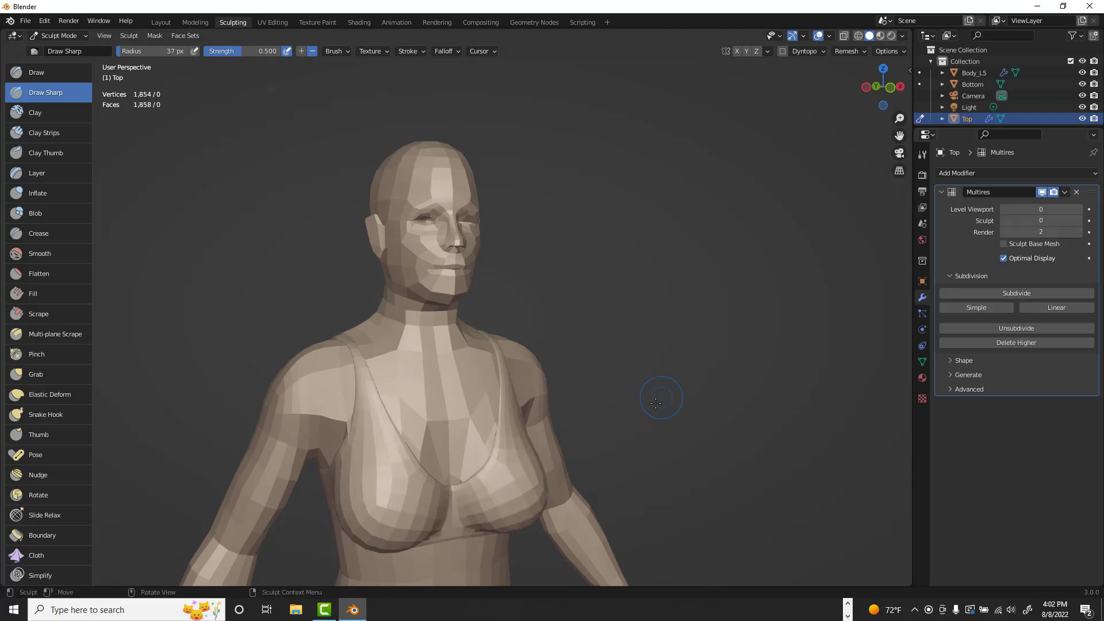
# - Make the Body_L5 object active in the Layout workspace and return to the Sculpting workspace to sculpt on it
pyautogui.click(190, 21)
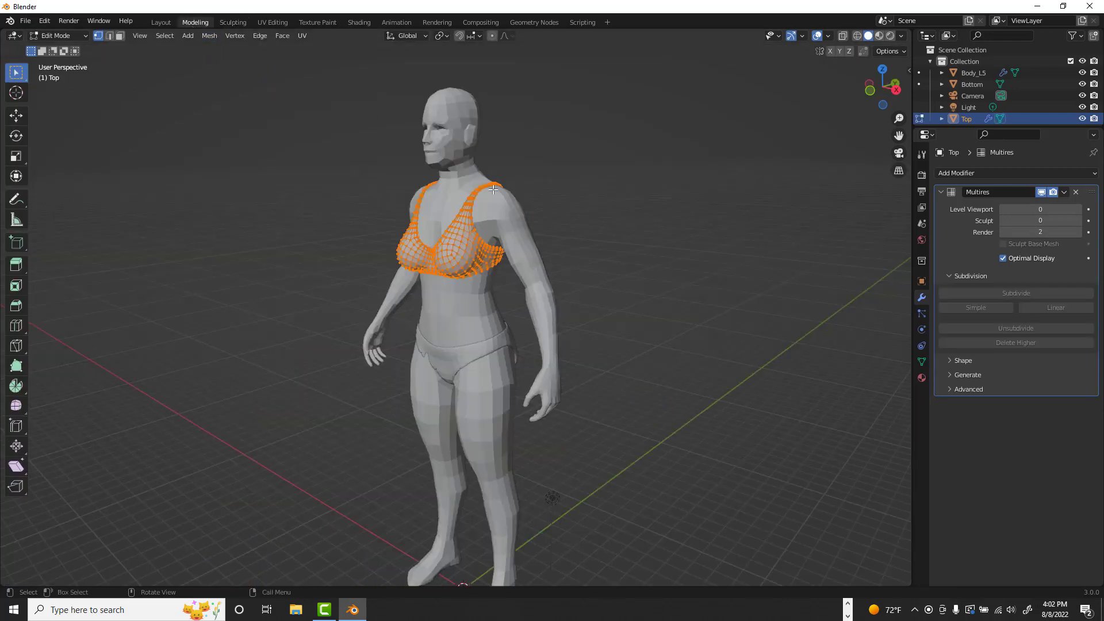
pyautogui.click(163, 22)
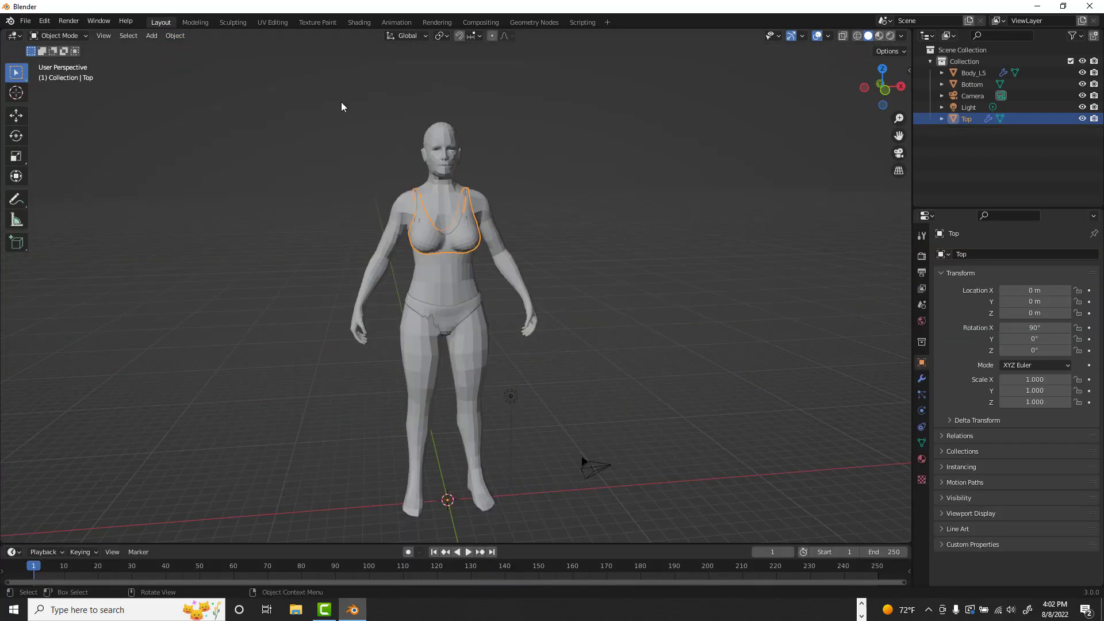
pyautogui.click(494, 215)
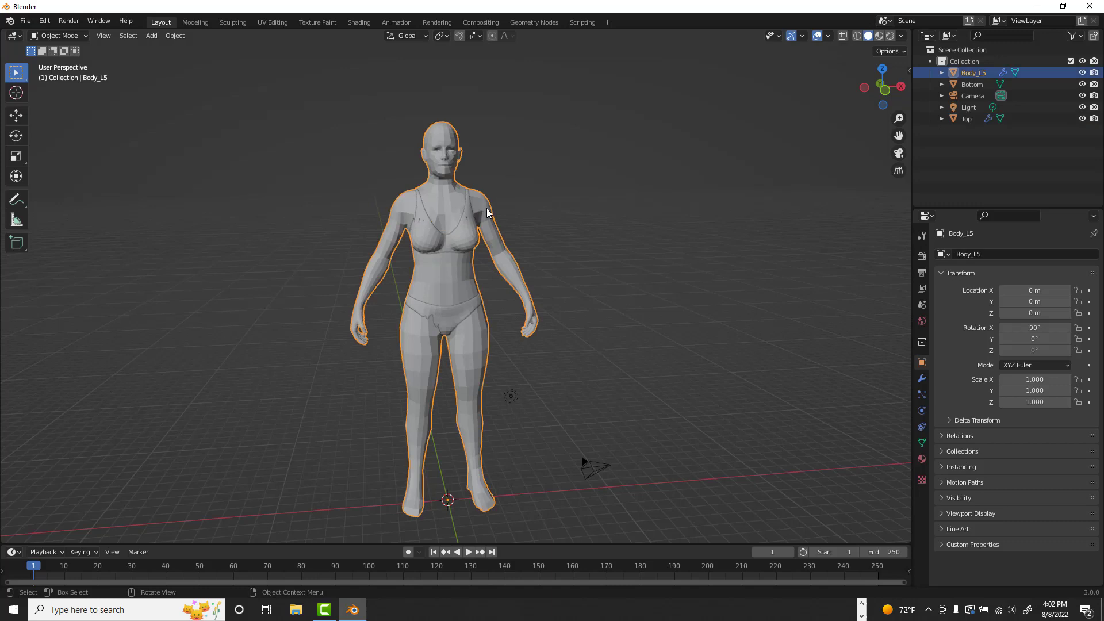
pyautogui.click(236, 24)
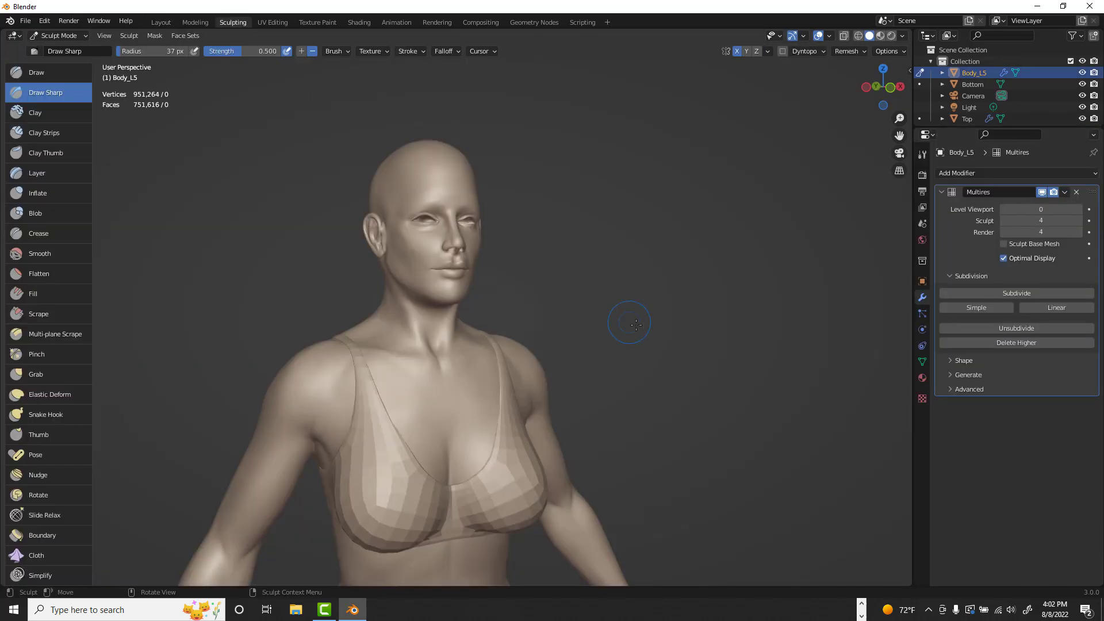
pyautogui.moveTo(636, 375)
pyautogui.mouseDown(button='middle')
pyautogui.moveTo(636, 385)
pyautogui.moveTo(635, 353)
pyautogui.mouseUp(button='middle')
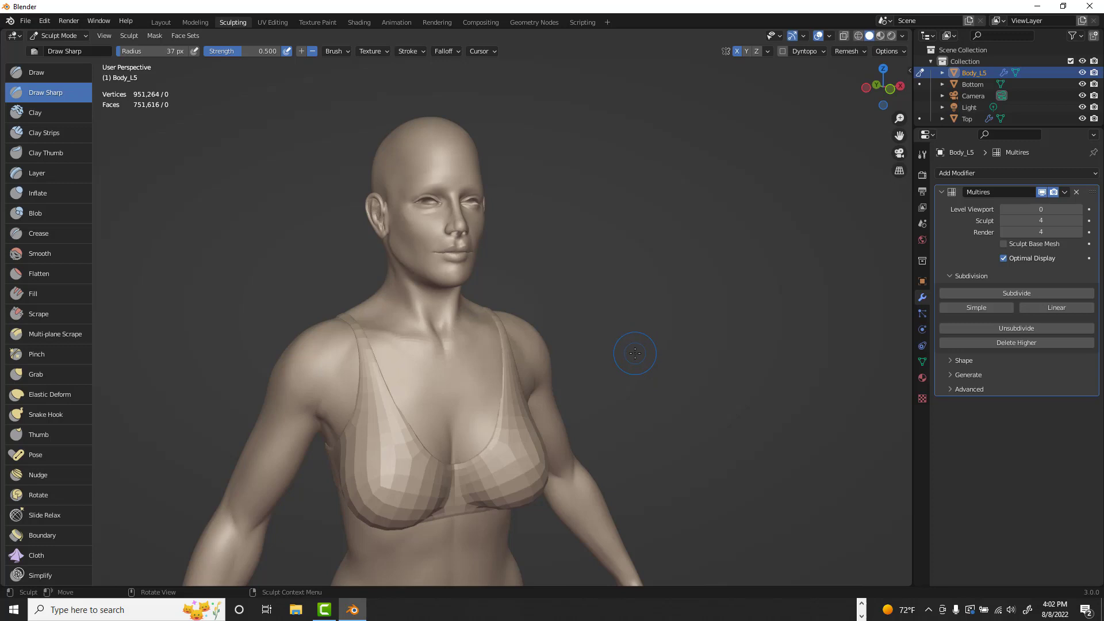